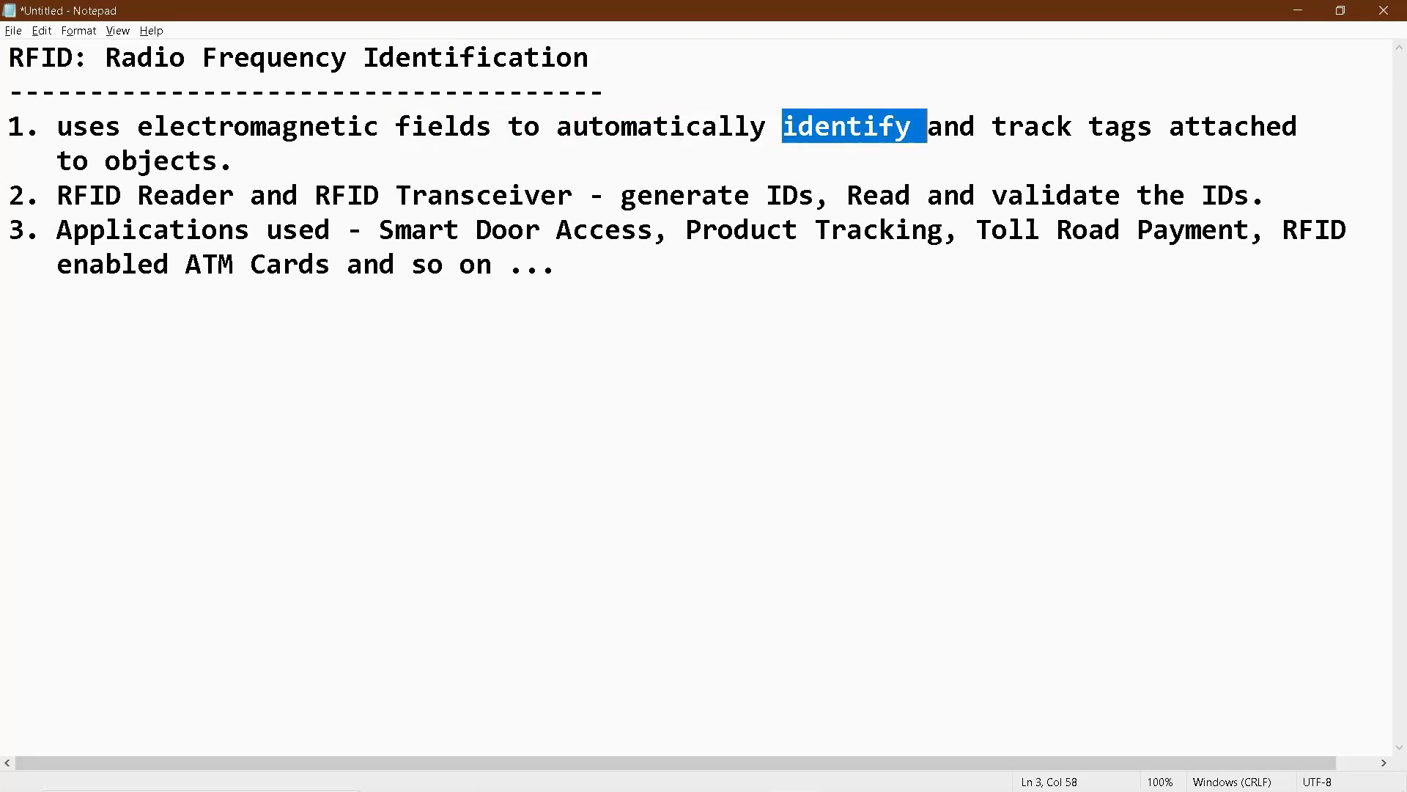
- Highlight key words in the first two RFID points: track, objects, the device names, Read, validate, Reader
{"action": "double_click", "coordinate": [1032, 126]}
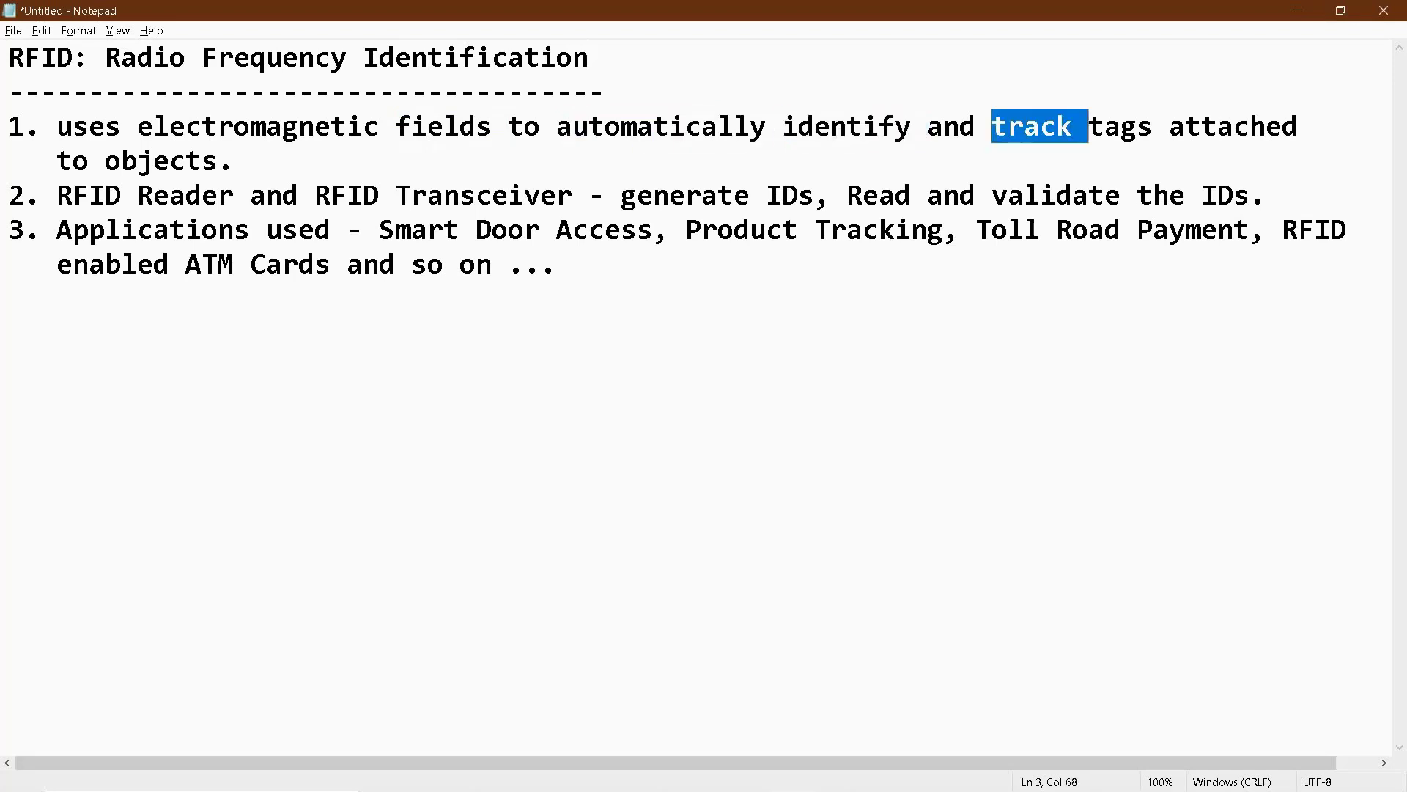
{"action": "double_click", "coordinate": [168, 160]}
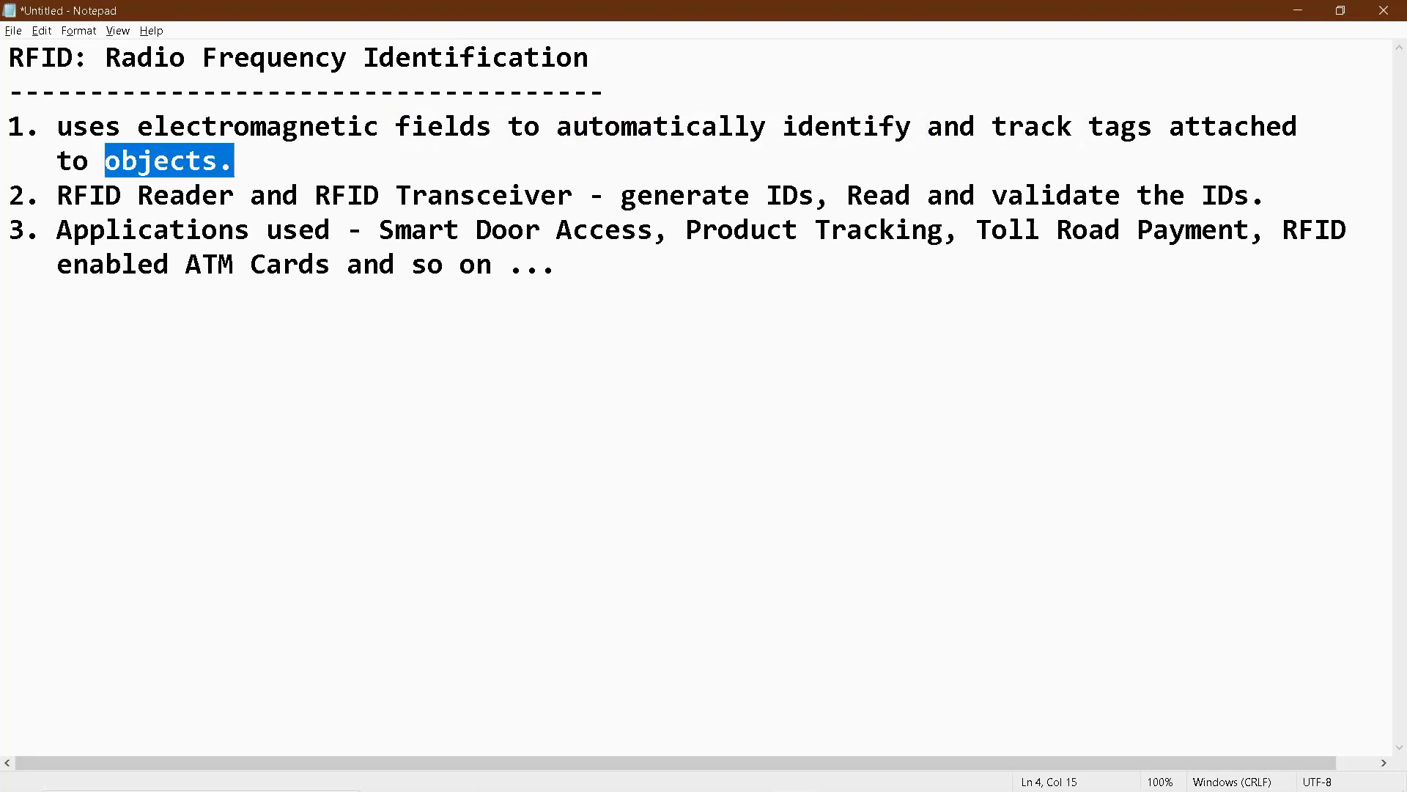
{"action": "left_click_drag", "start_coordinate": [57, 195], "coordinate": [815, 195]}
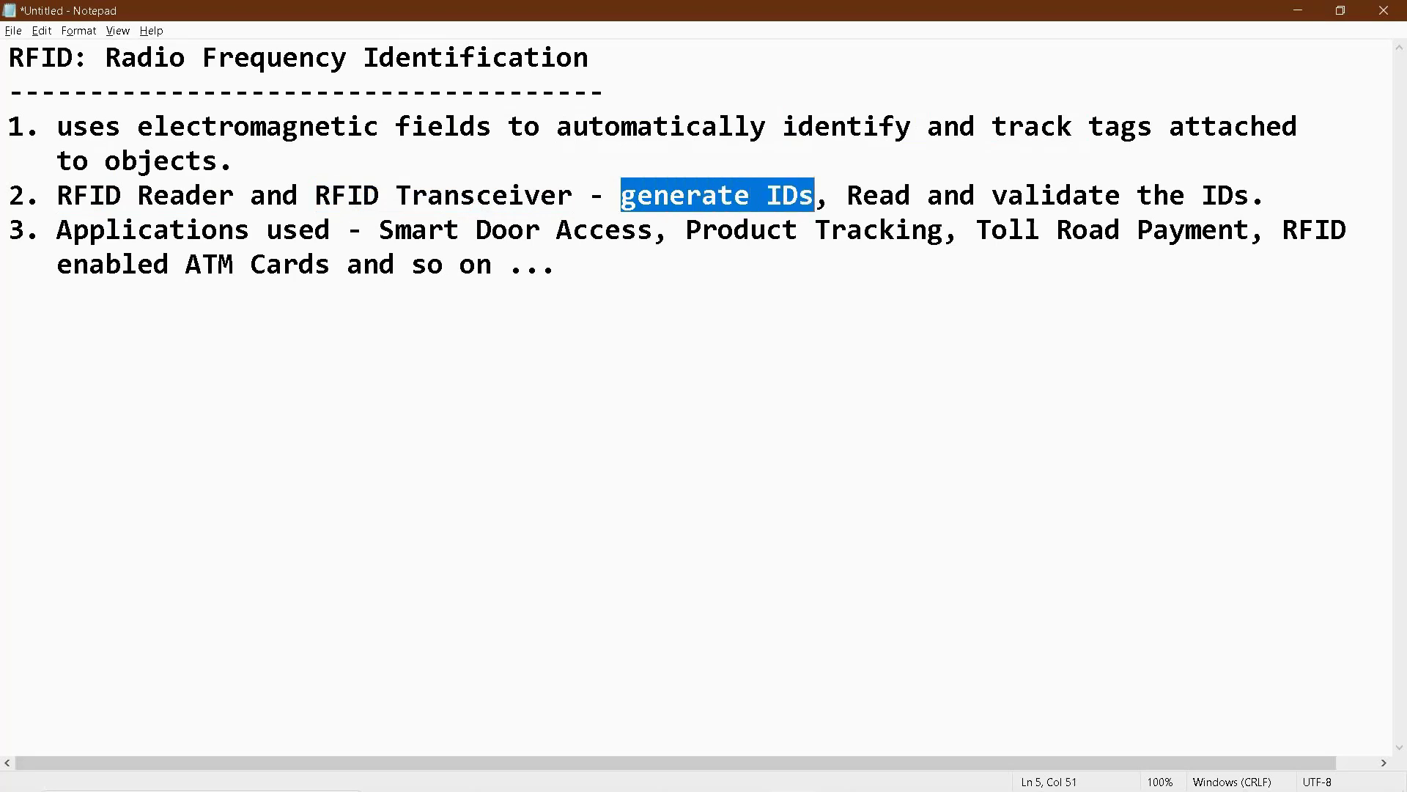
{"action": "double_click", "coordinate": [878, 195]}
{"action": "double_click", "coordinate": [1055, 195]}
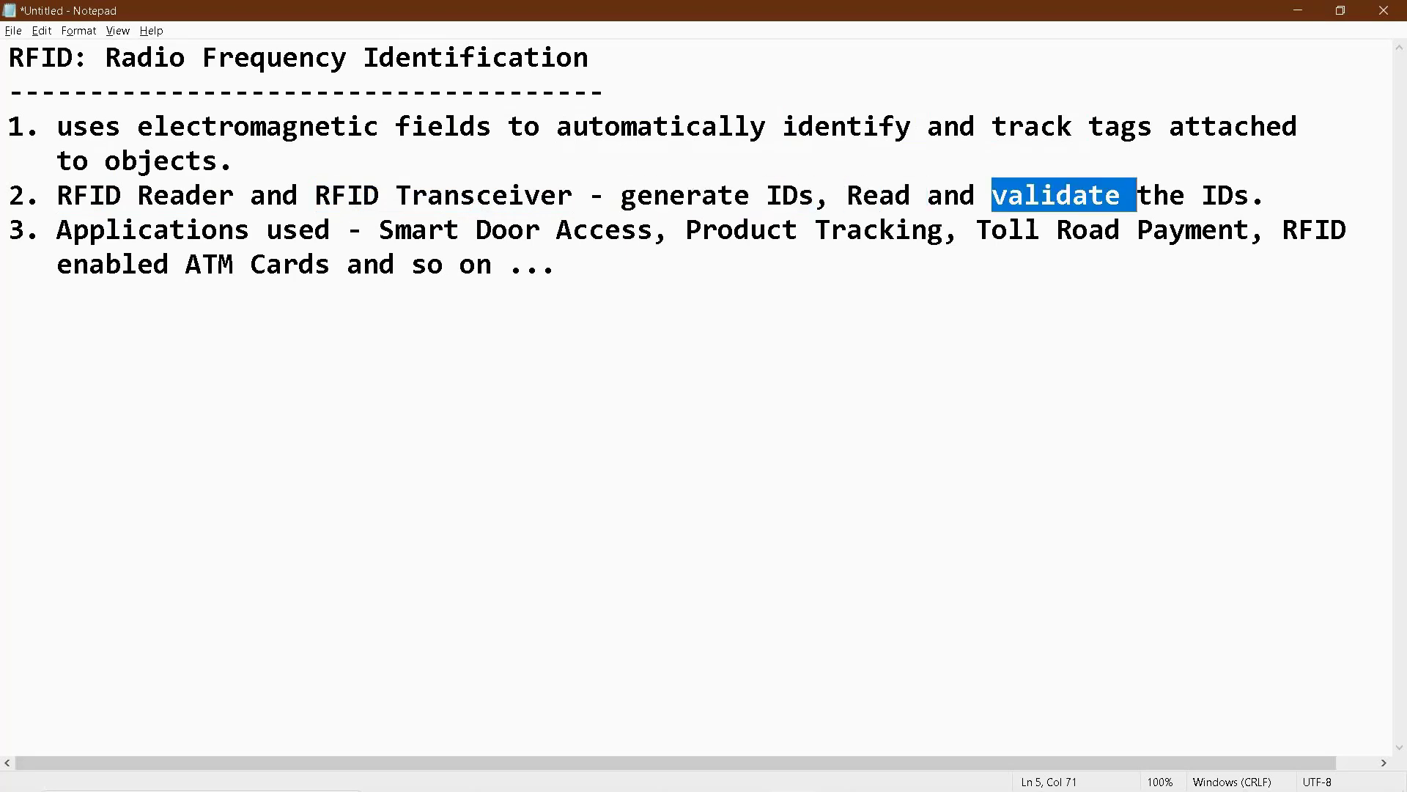
{"action": "left_click", "coordinate": [1202, 195]}
{"action": "double_click", "coordinate": [1160, 195]}
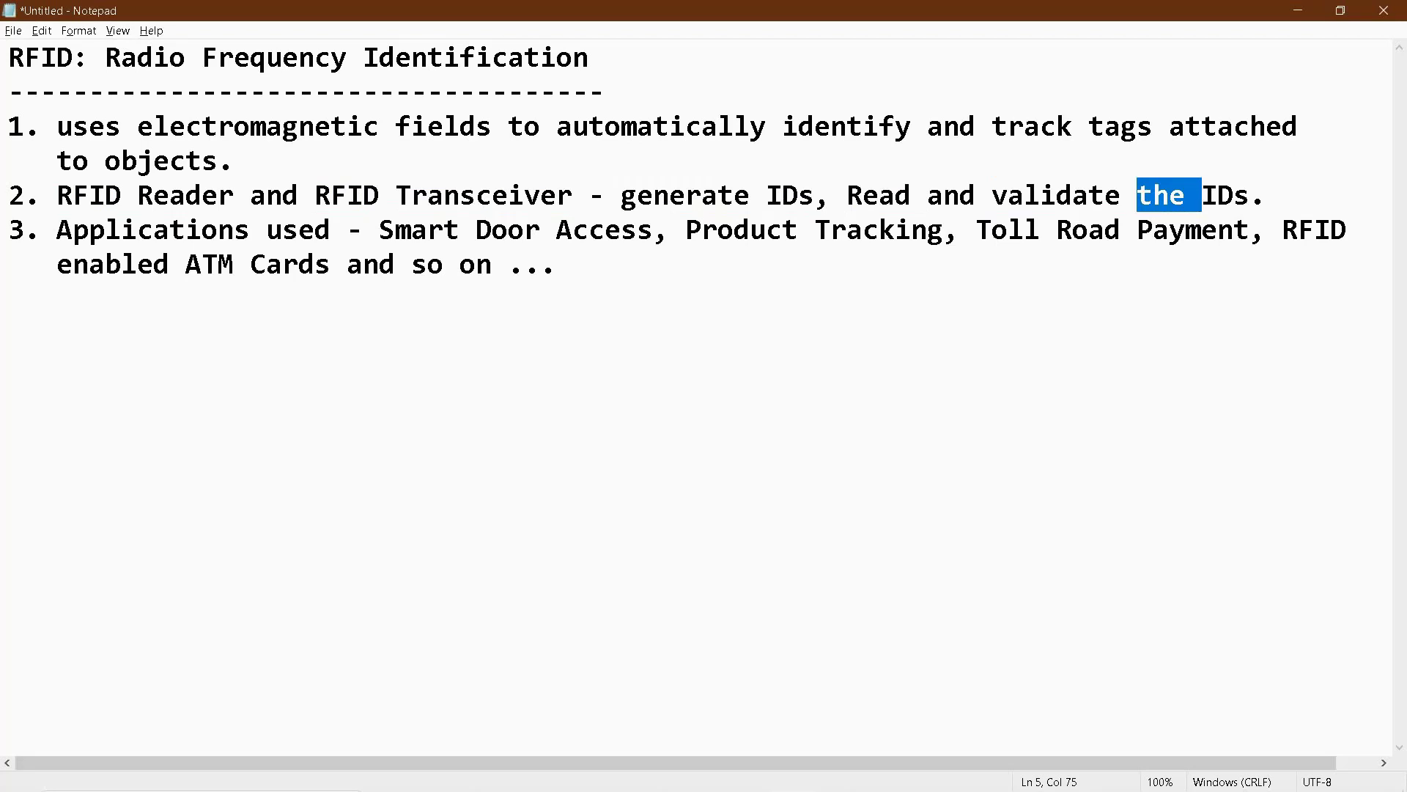
{"action": "left_click", "coordinate": [169, 195]}
{"action": "double_click", "coordinate": [170, 195]}
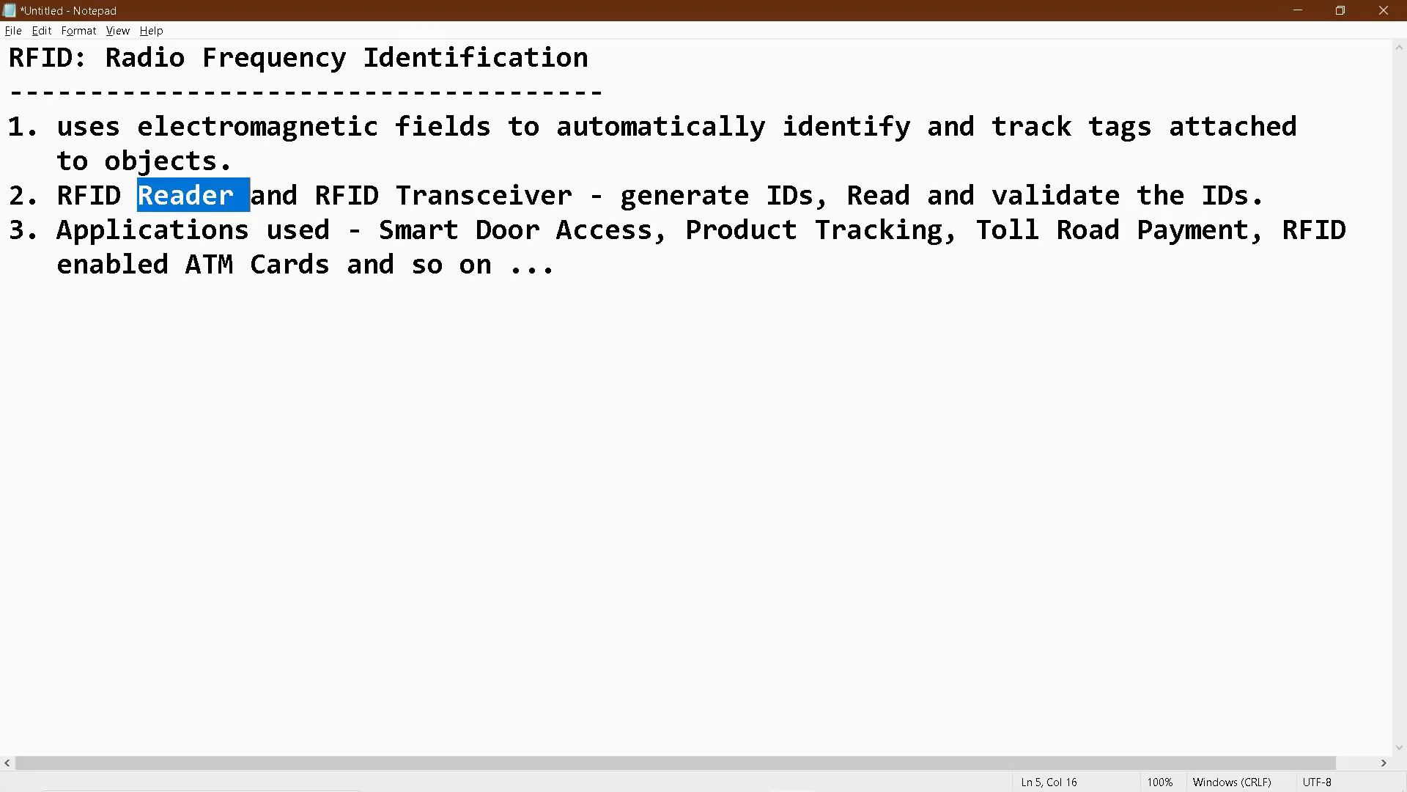
- Highlight the RFID uses in point three: Smart Door Access, Product Tracking, Toll Road Payment and ATM Cards
{"action": "left_click_drag", "start_coordinate": [395, 229], "coordinate": [637, 230]}
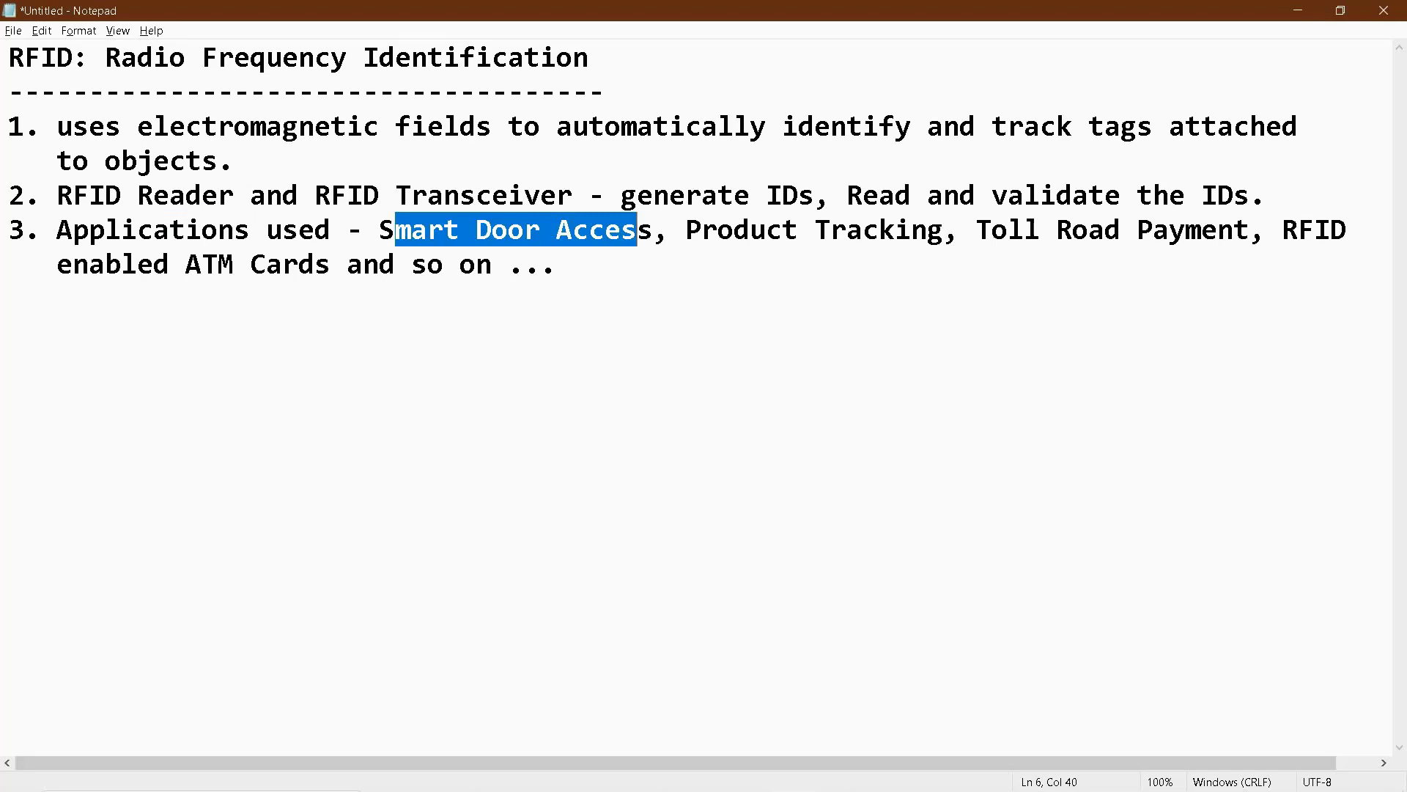
{"action": "left_click_drag", "start_coordinate": [686, 229], "coordinate": [943, 230]}
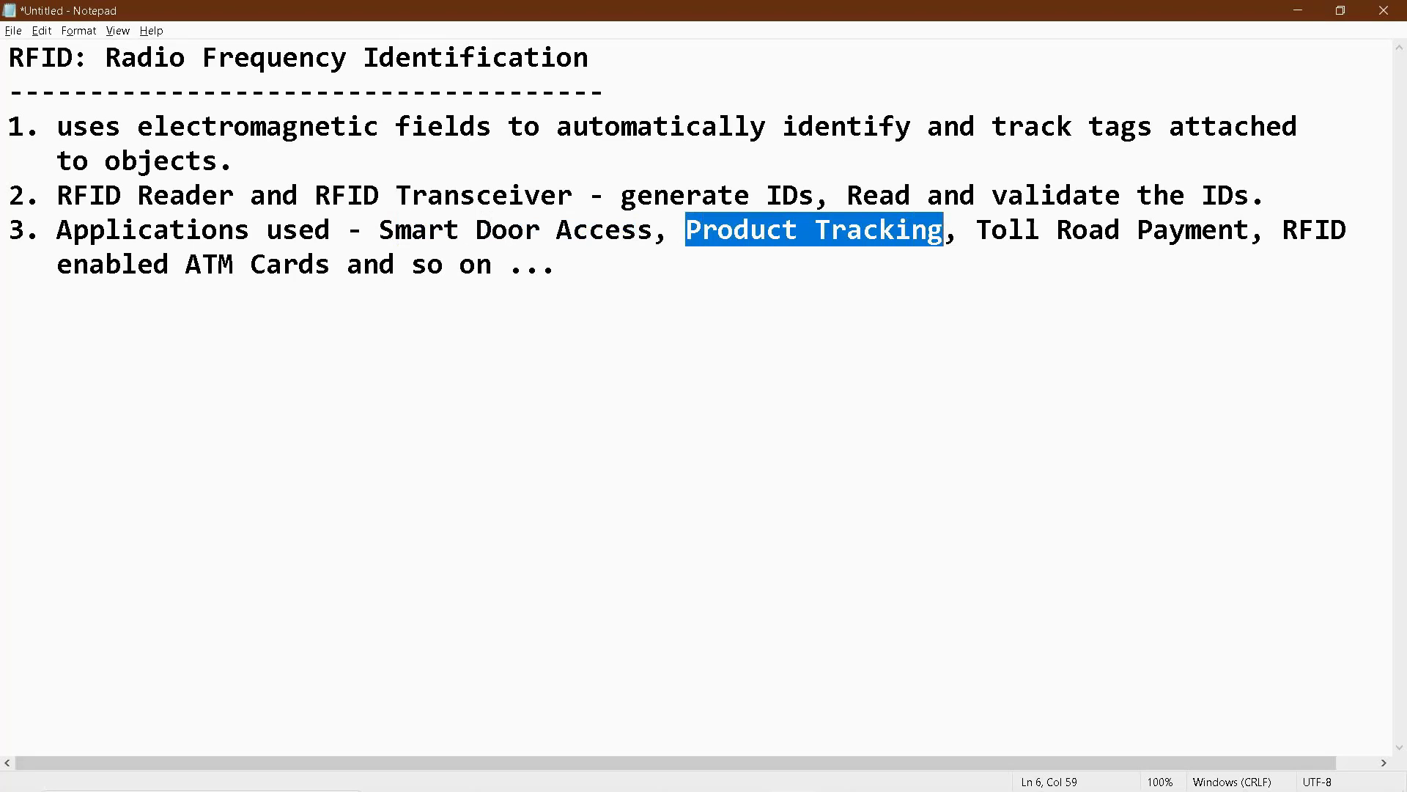
{"action": "left_click_drag", "start_coordinate": [975, 229], "coordinate": [1331, 229]}
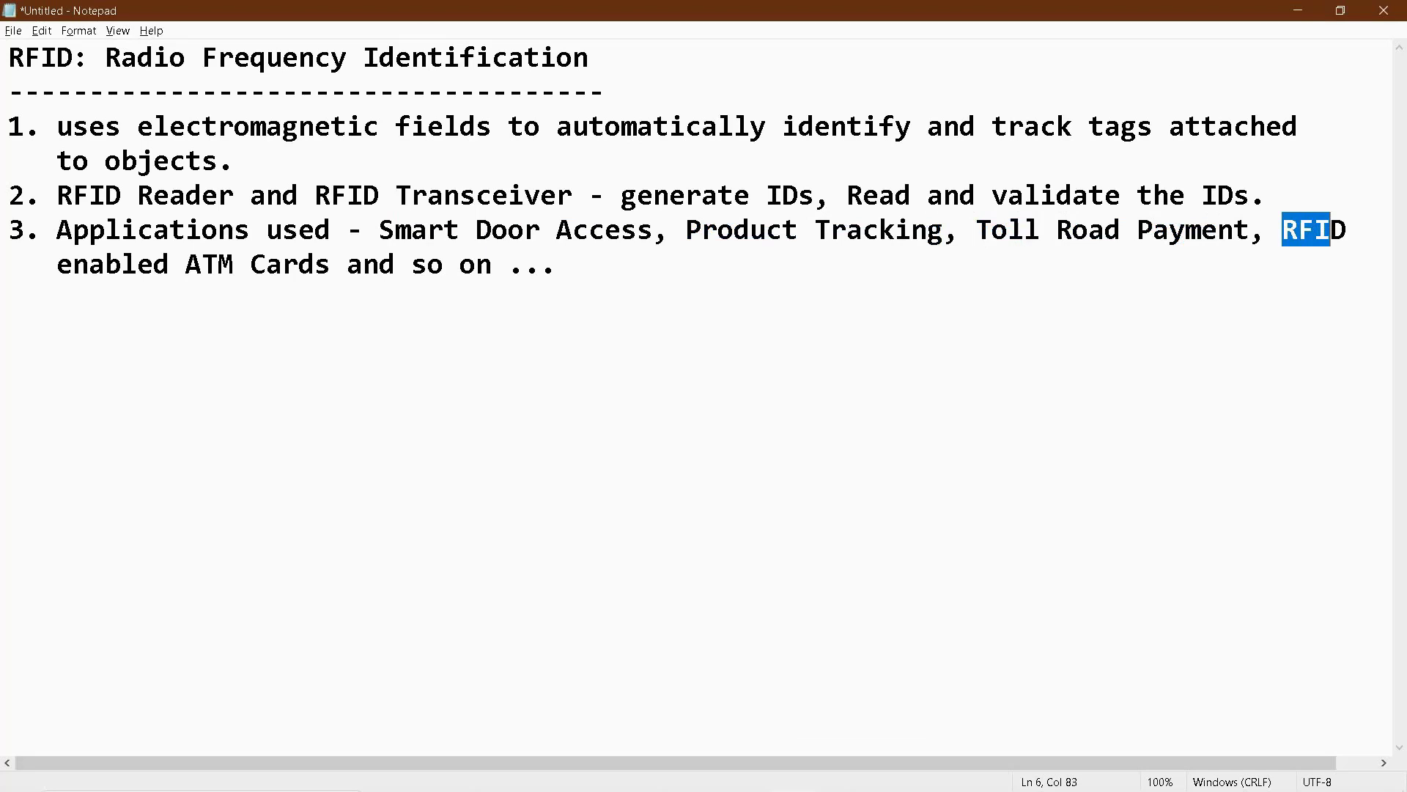
{"action": "left_click_drag", "start_coordinate": [218, 264], "coordinate": [332, 264]}
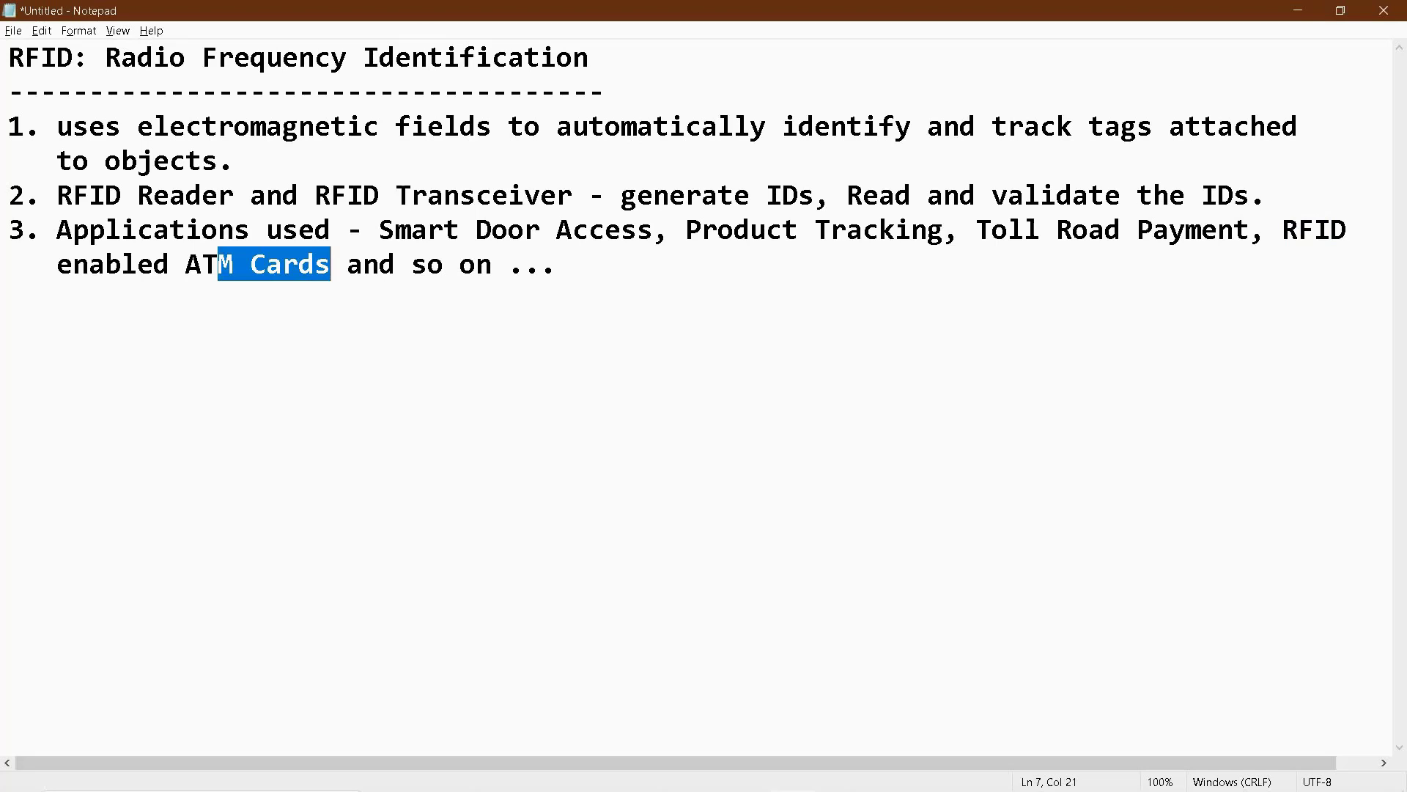
- Select the third point's lines and the heading word RFID, then return to Packet Tracer
{"action": "key", "text": "End"}
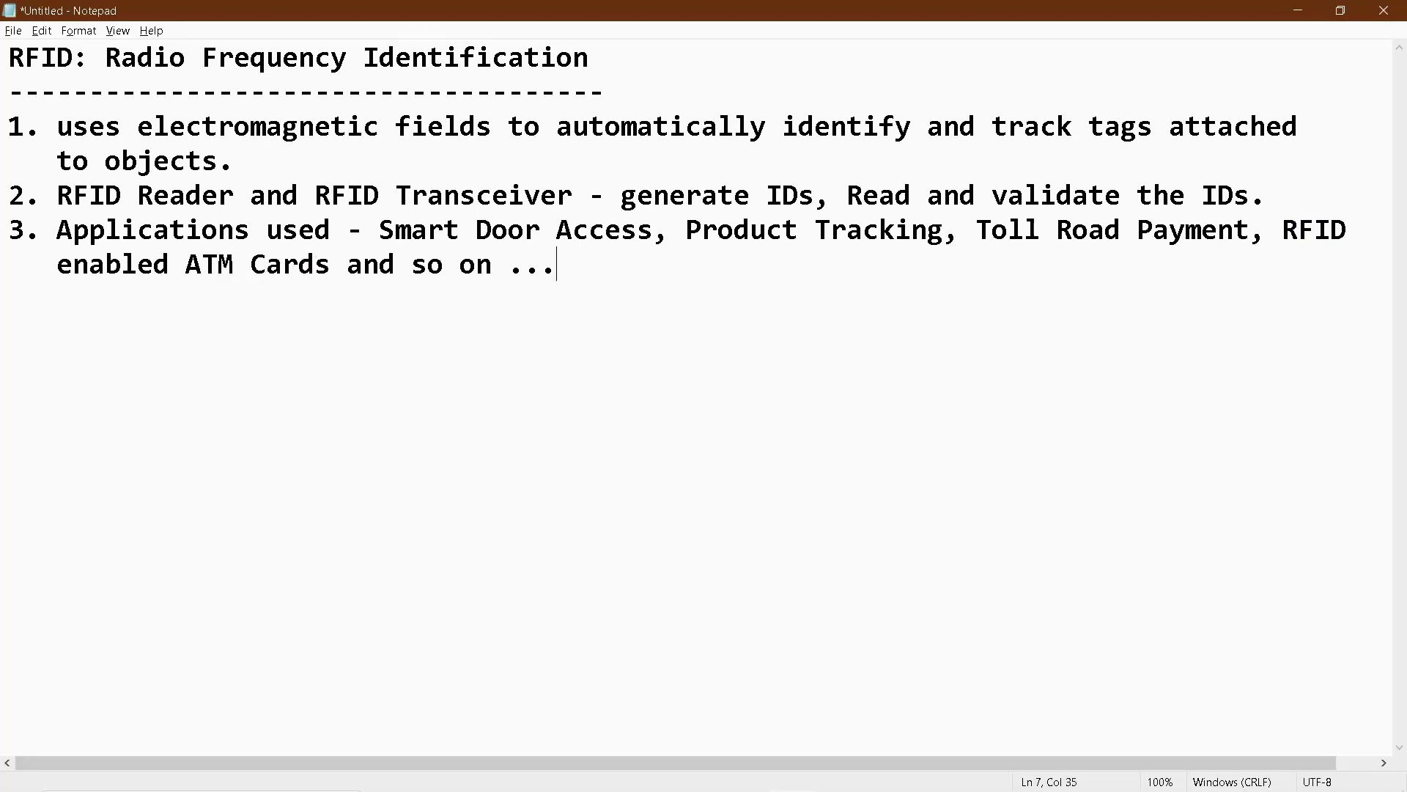
{"action": "key", "text": "shift+Up"}
{"action": "key", "text": "shift+Up"}
{"action": "key", "text": "shift+Up"}
{"action": "key", "text": "shift+Home"}
{"action": "key", "text": "shift+Up"}
{"action": "key", "text": "ctrl+Home"}
{"action": "key", "text": "ctrl+shift+Right"}
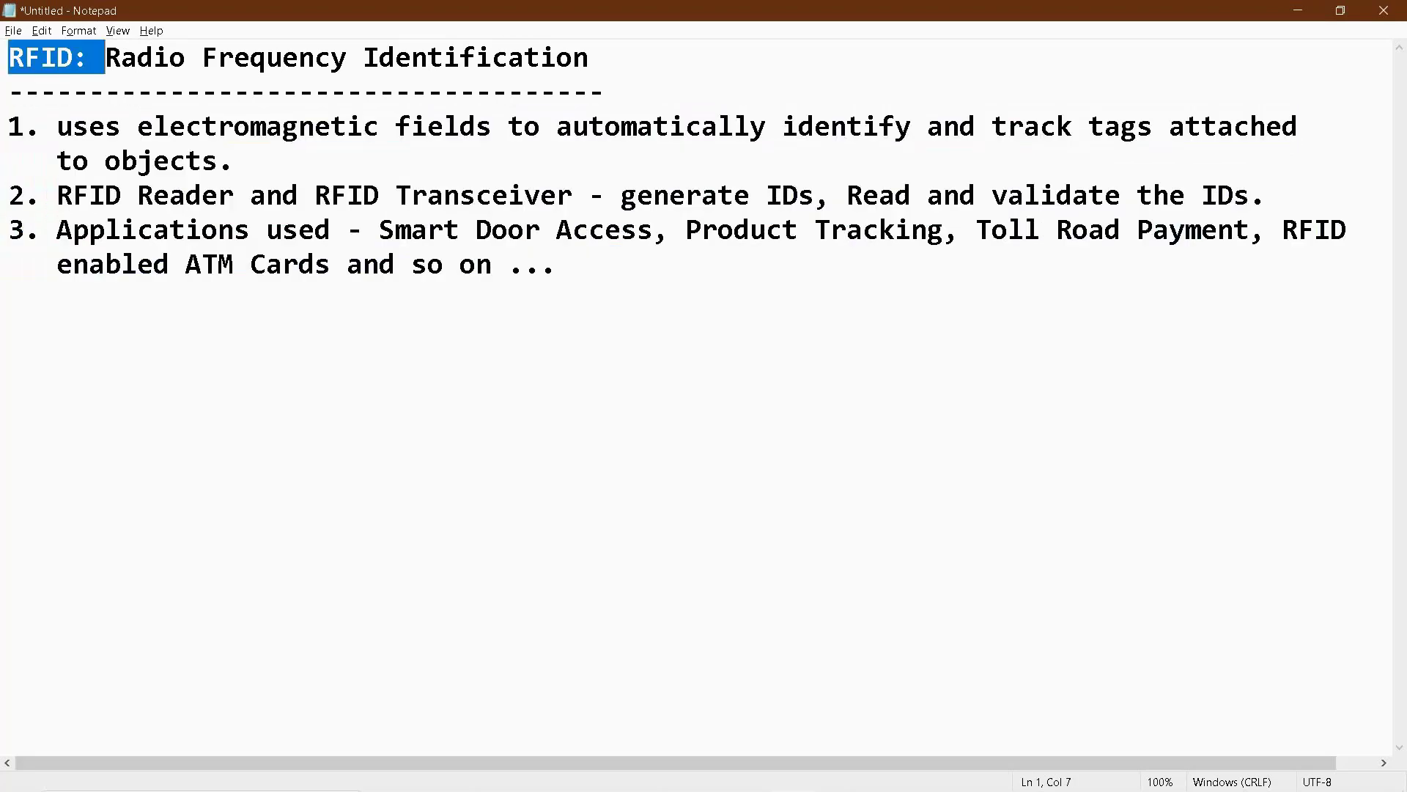
{"action": "left_click", "coordinate": [235, 58]}
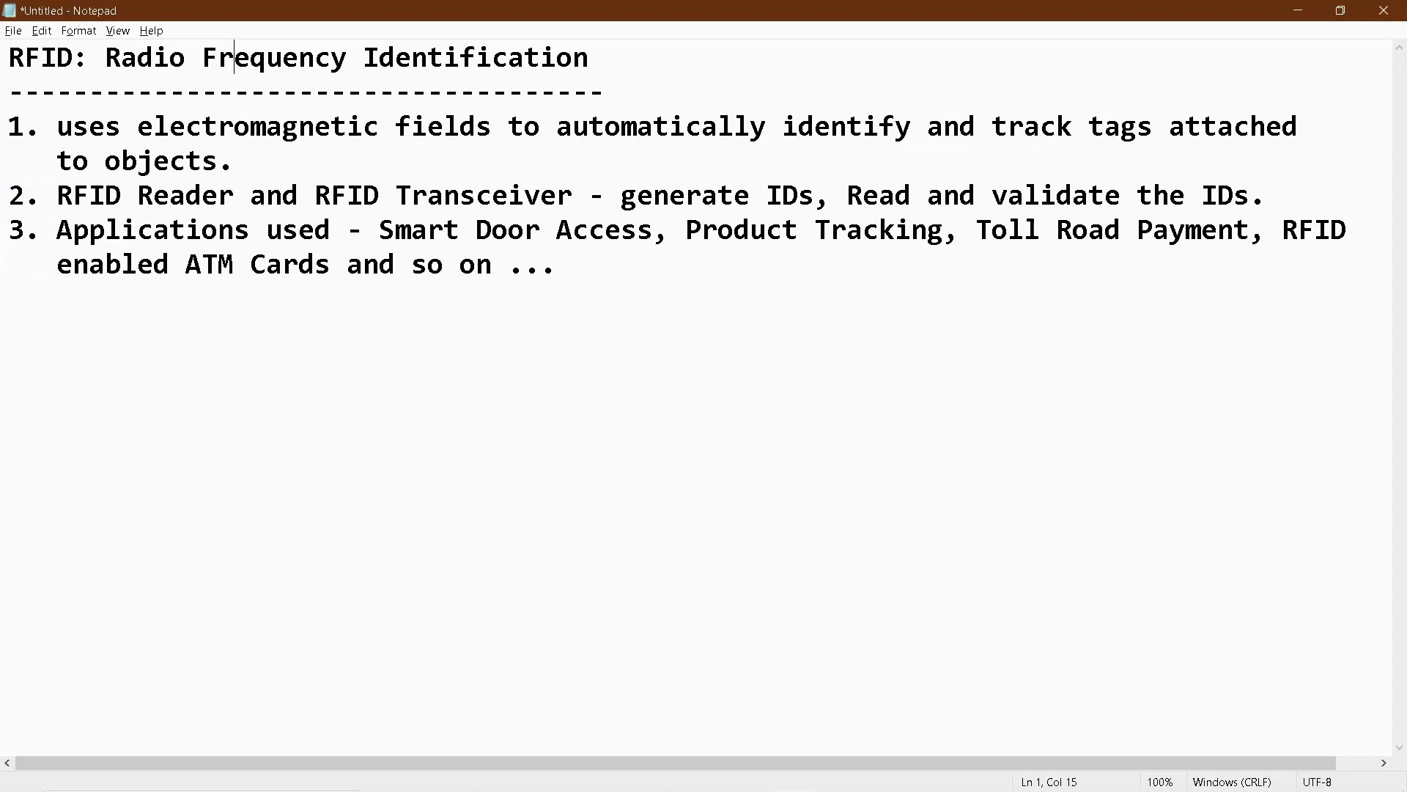
{"action": "key", "text": "alt+Tab"}
{"action": "key", "text": "alt+Tab"}
{"action": "key", "text": "alt+Tab"}
{"action": "key", "text": "alt+Tab"}
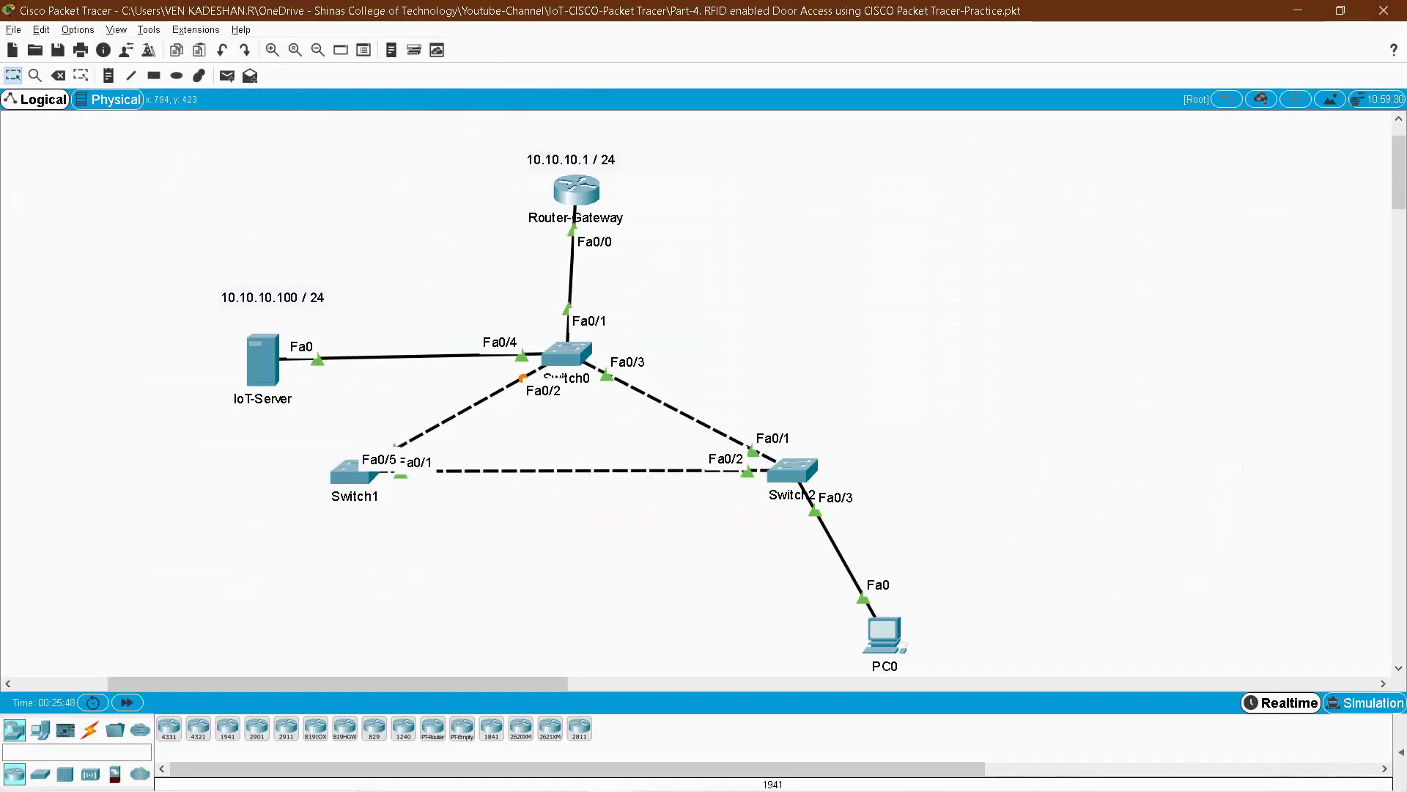
{"action": "left_click_drag", "start_coordinate": [157, 135], "coordinate": [1004, 671]}
{"action": "left_click_drag", "start_coordinate": [446, 139], "coordinate": [687, 269]}
{"action": "left_click_drag", "start_coordinate": [587, 161], "coordinate": [584, 159]}
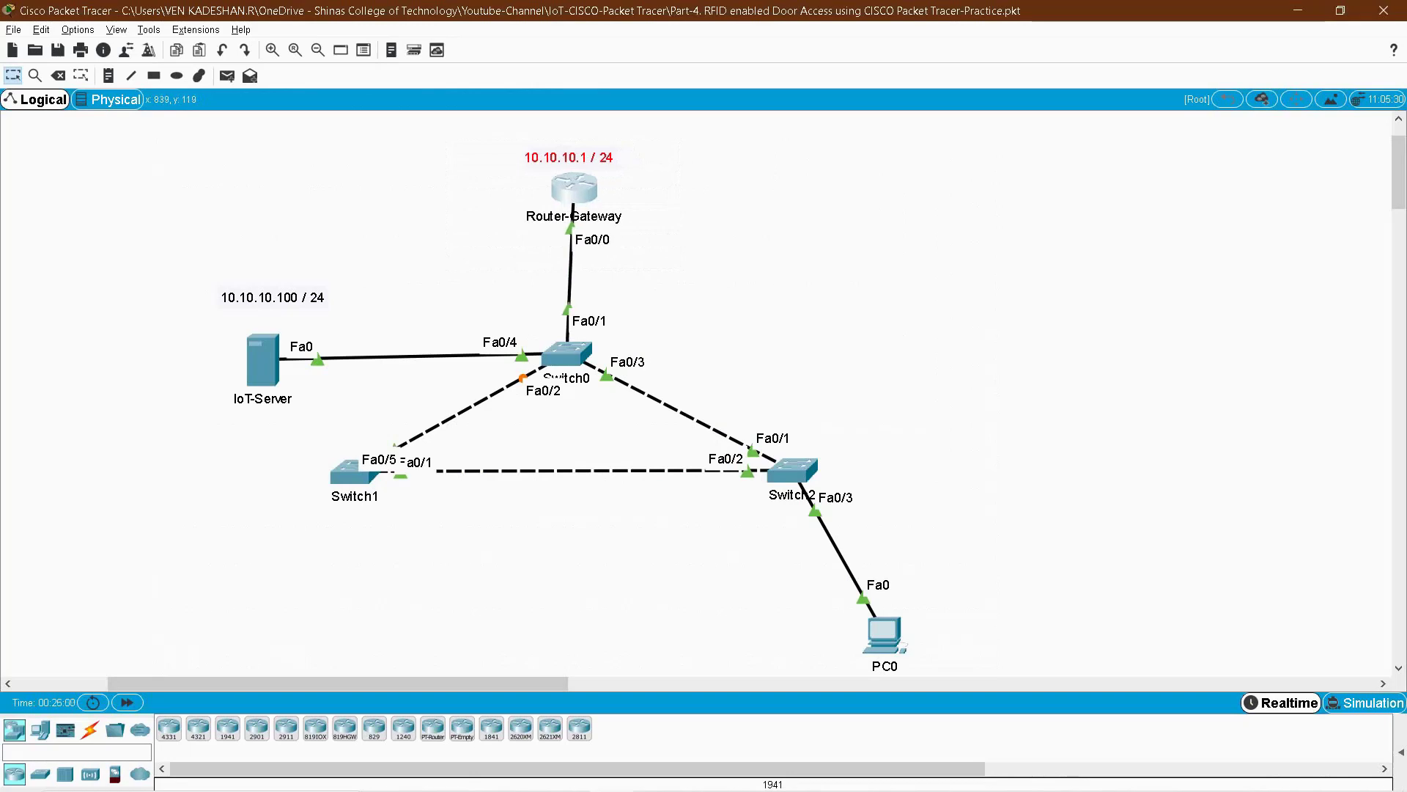
{"action": "left_click", "coordinate": [613, 207]}
{"action": "left_click_drag", "start_coordinate": [690, 253], "coordinate": [484, 139]}
{"action": "left_click_drag", "start_coordinate": [180, 270], "coordinate": [352, 431]}
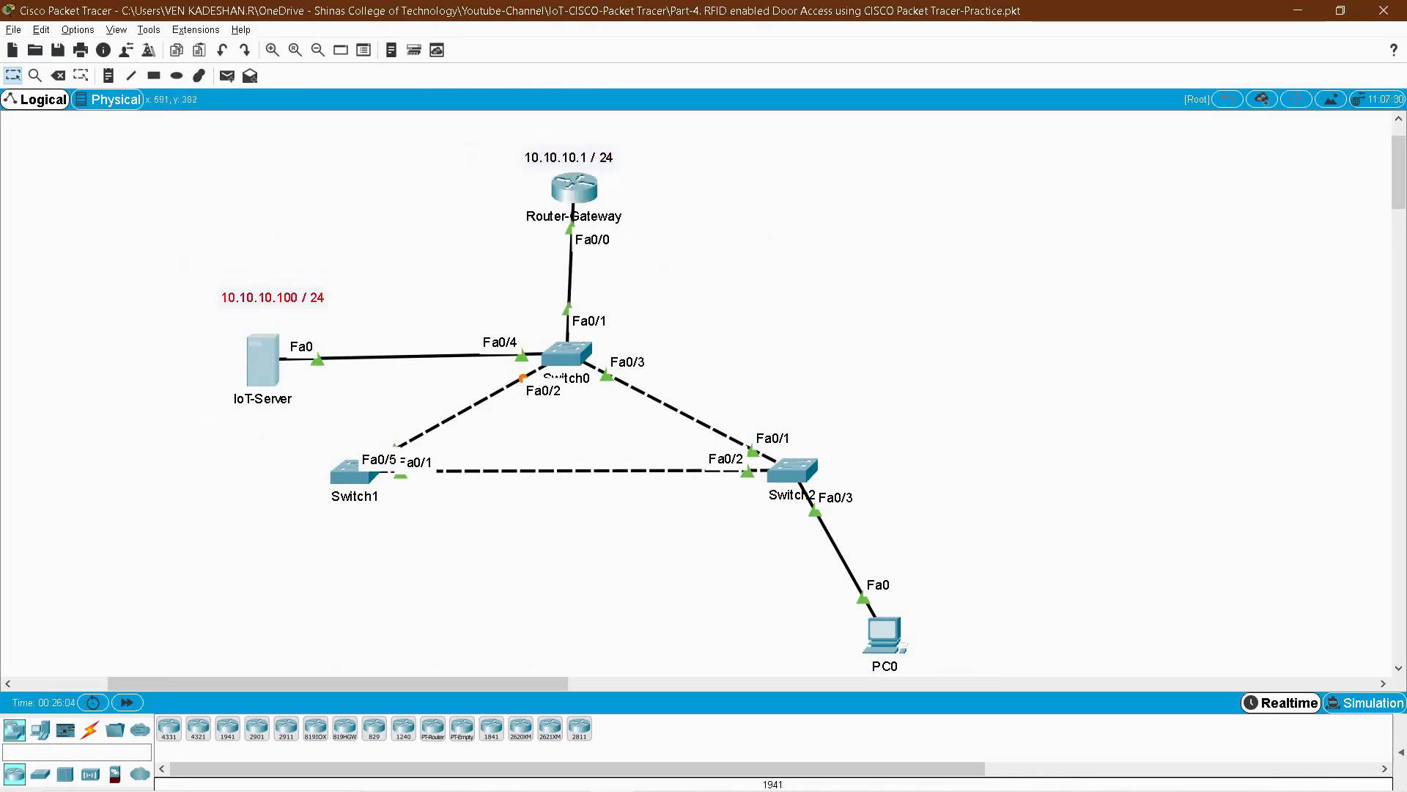
{"action": "double_click", "coordinate": [263, 359]}
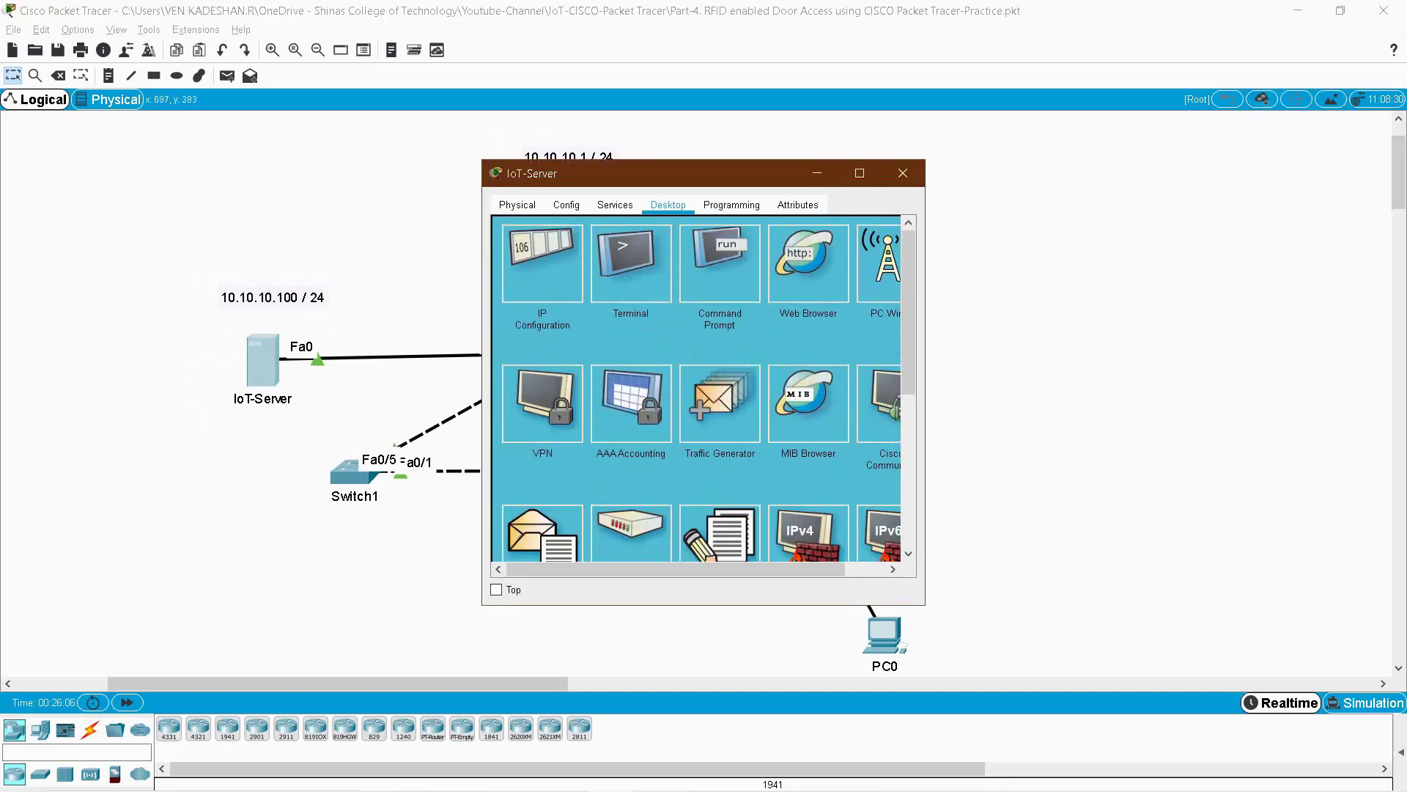
{"action": "left_click", "coordinate": [542, 262]}
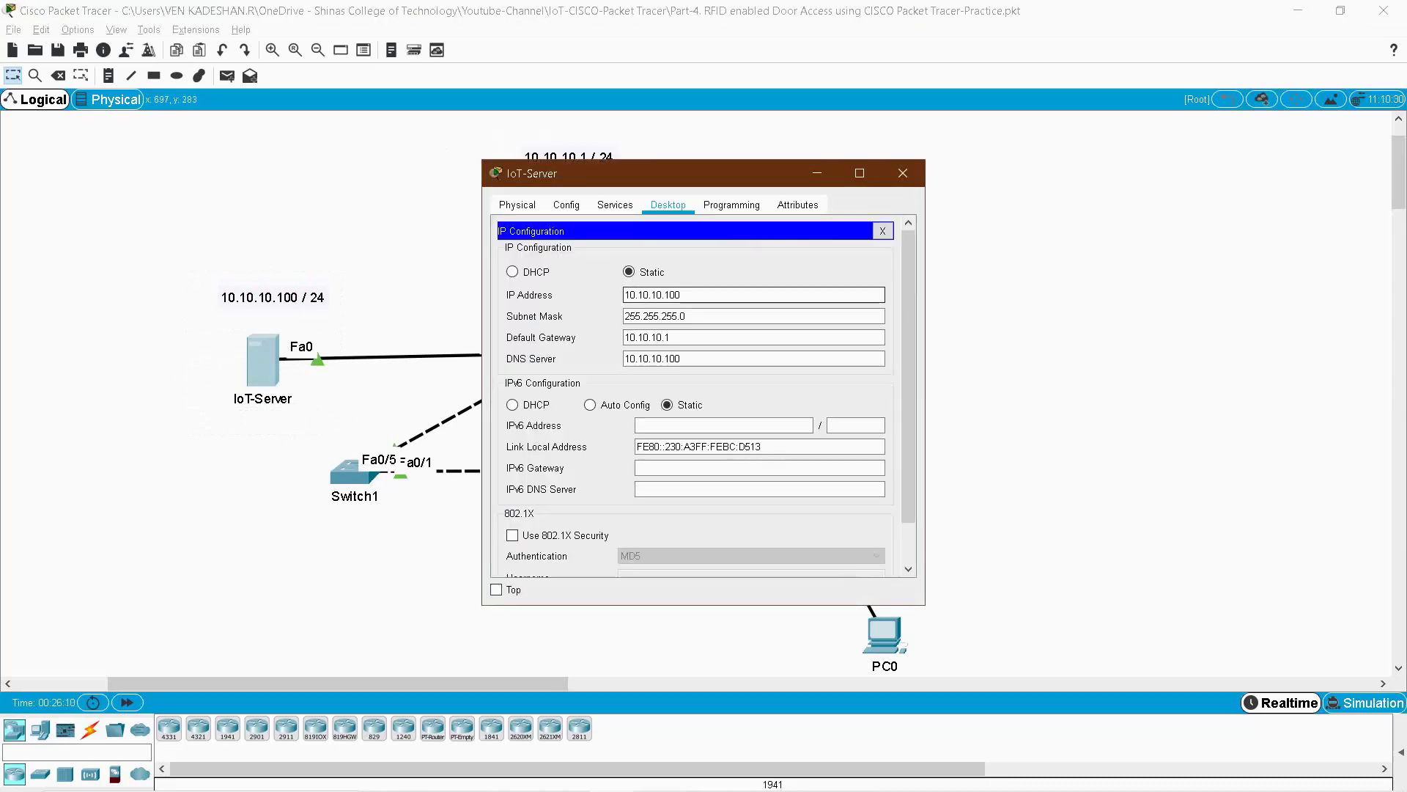
{"action": "left_click", "coordinate": [635, 316]}
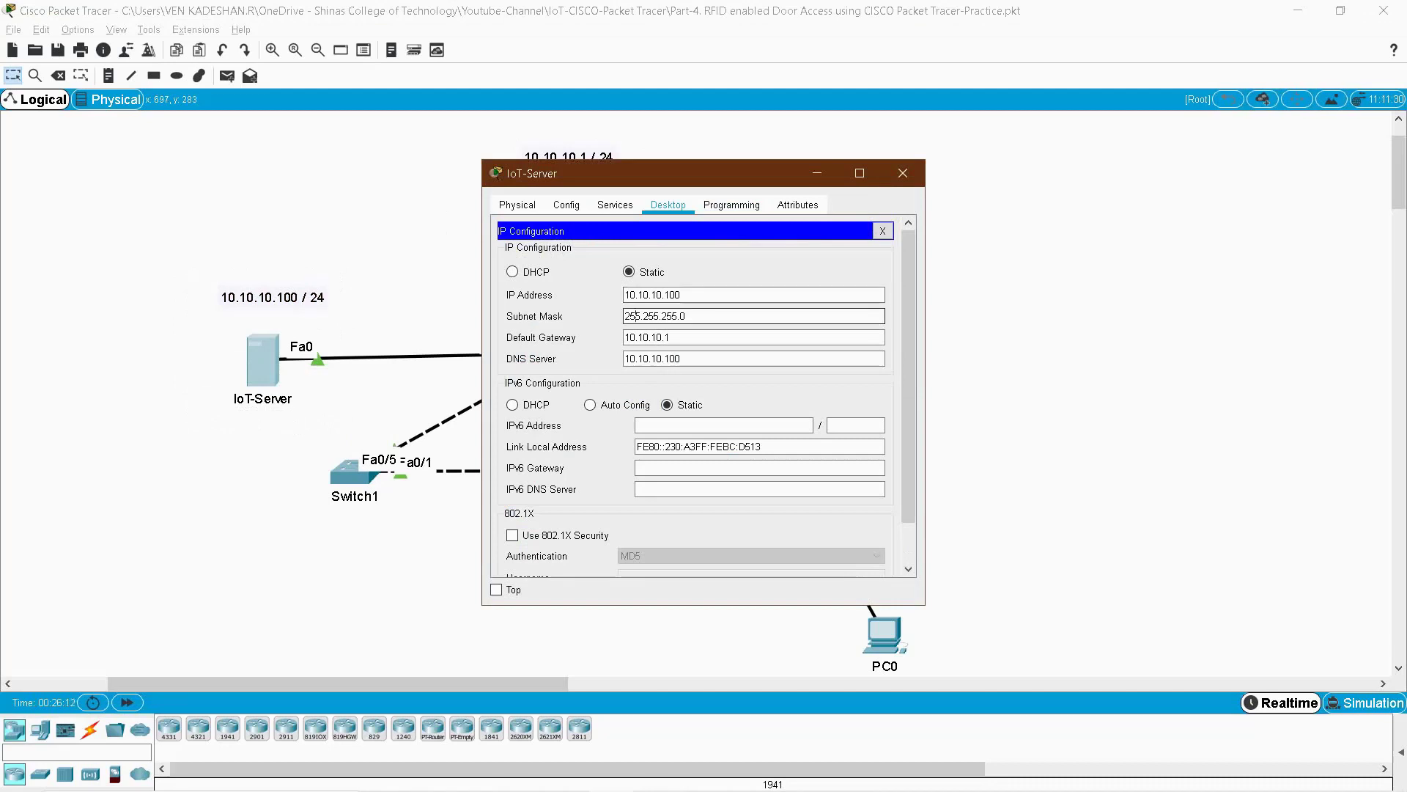
{"action": "left_click", "coordinate": [645, 337]}
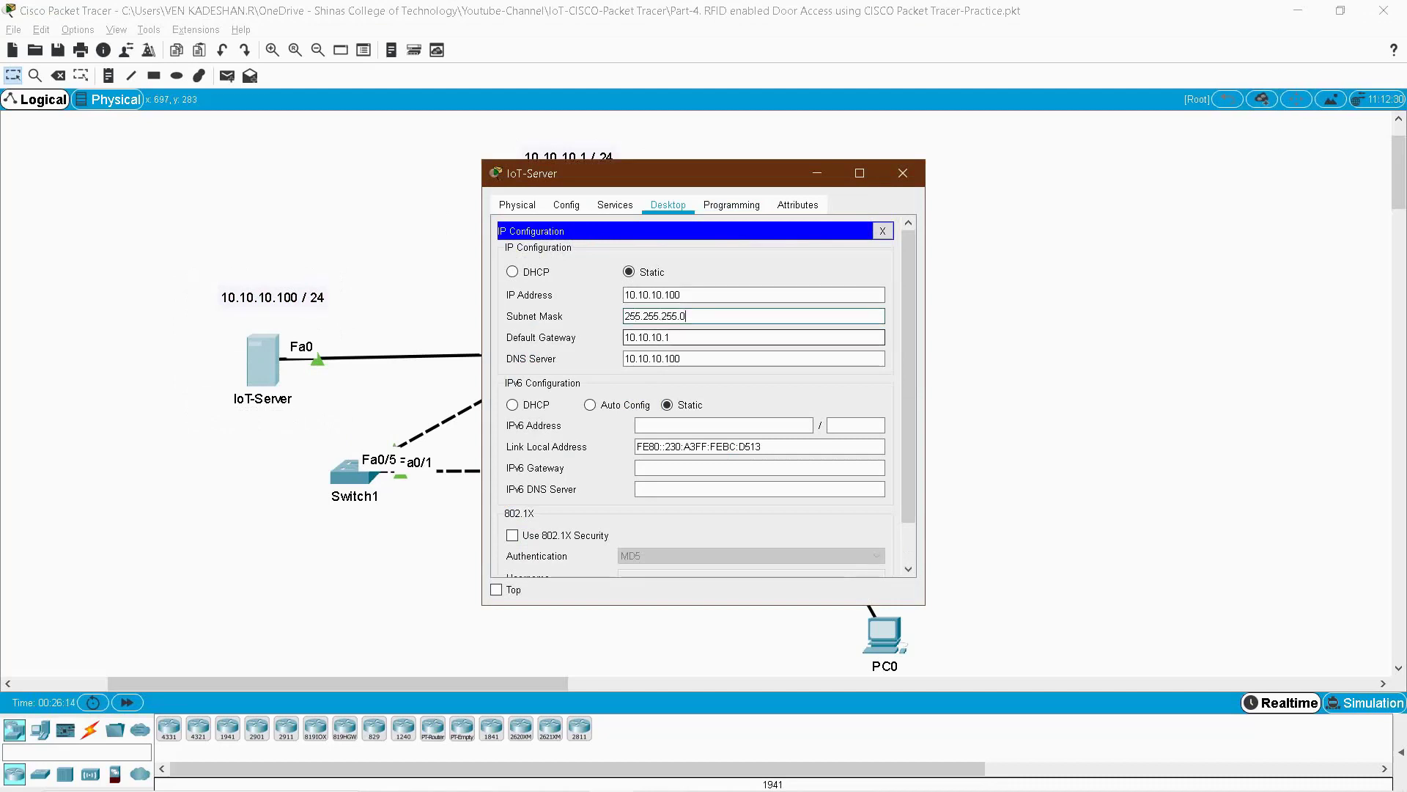
{"action": "left_click_drag", "start_coordinate": [630, 173], "coordinate": [885, 182]}
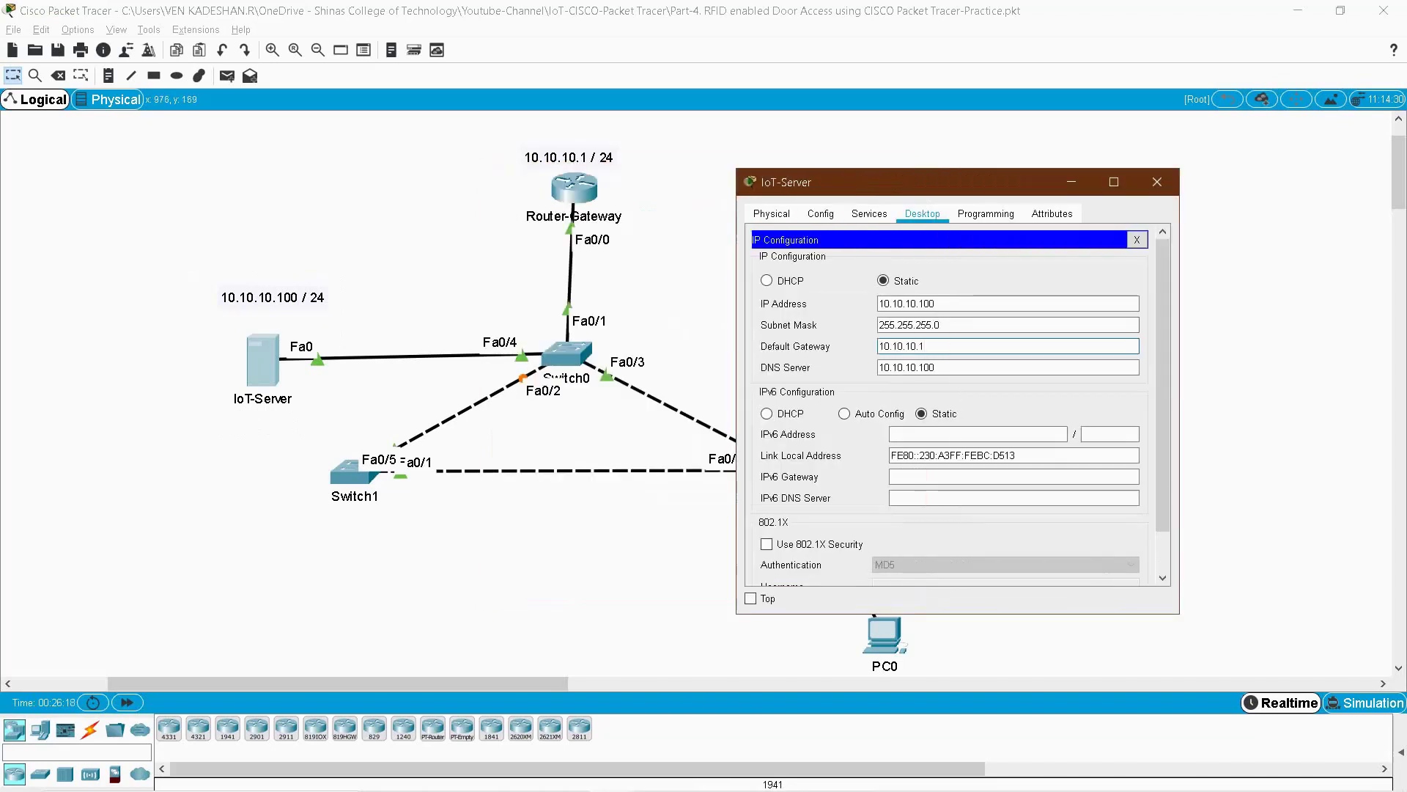
{"action": "key", "text": "Tab"}
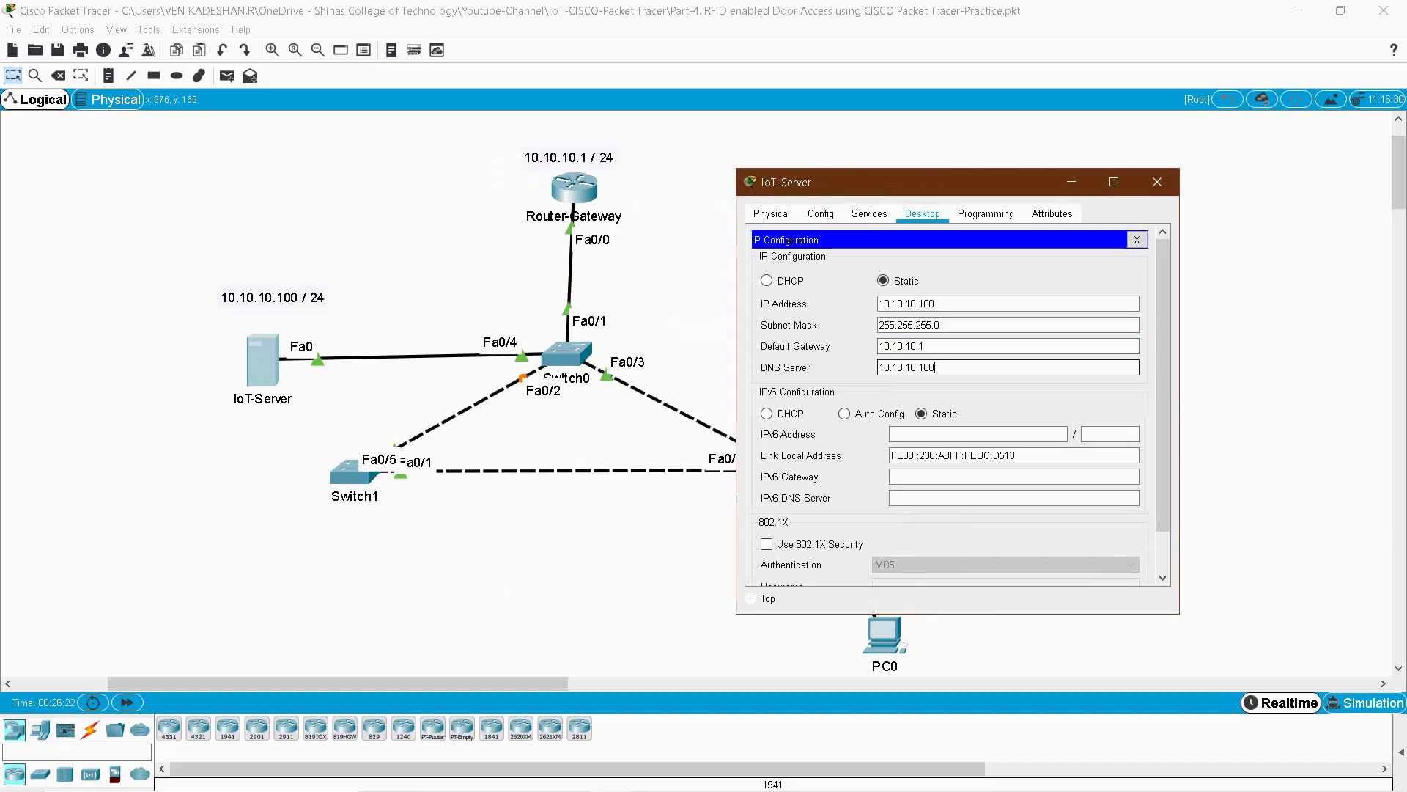
{"action": "left_click", "coordinate": [869, 213]}
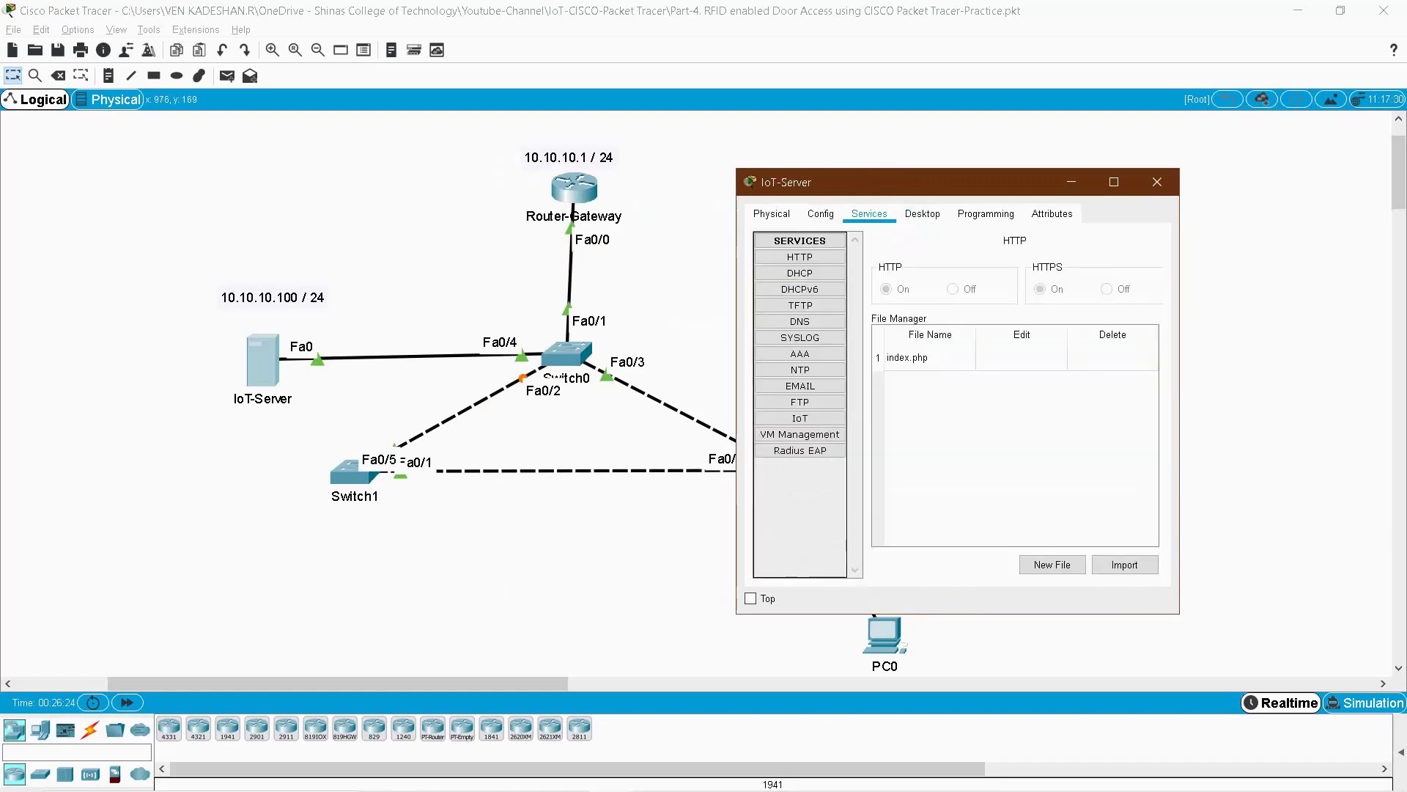
{"action": "left_click", "coordinate": [801, 419]}
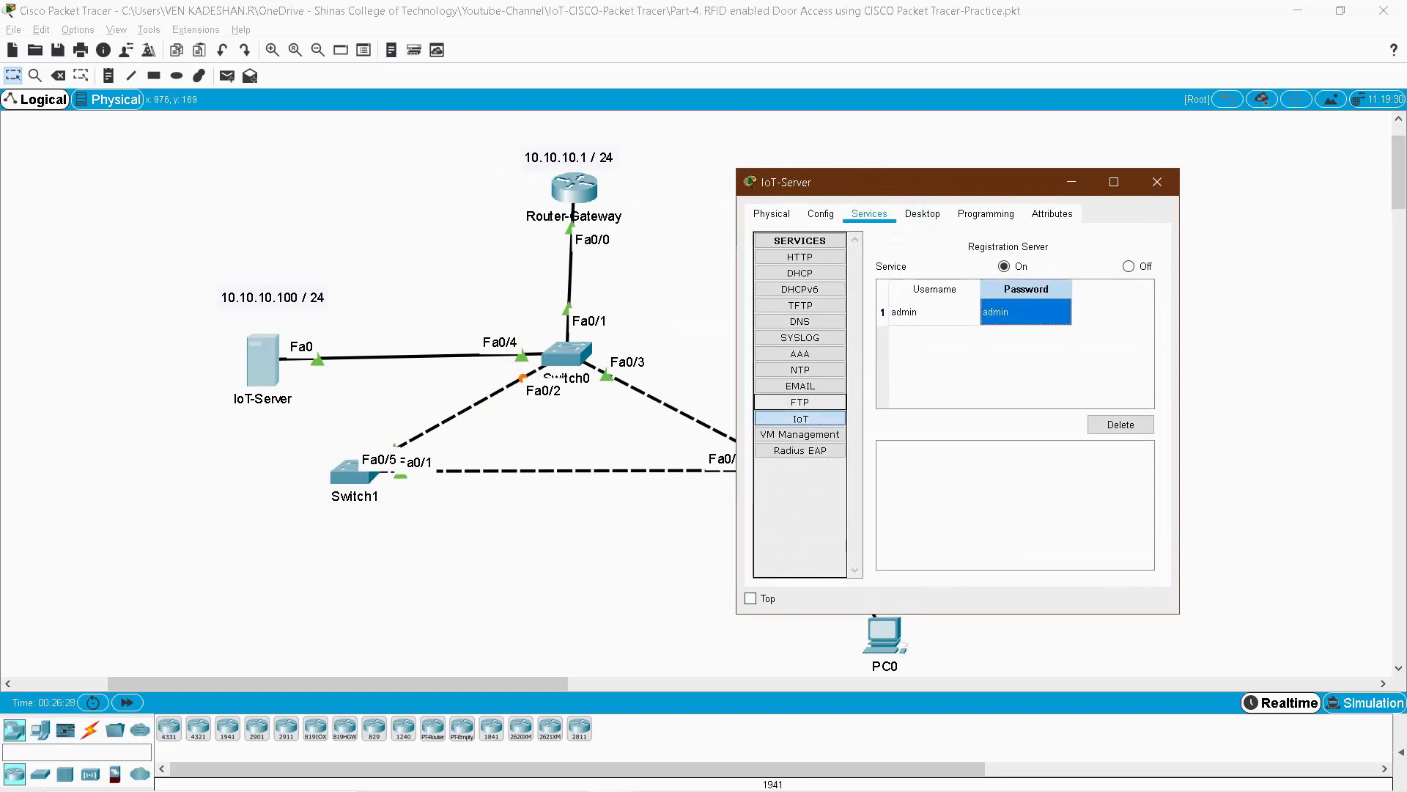
{"action": "left_click", "coordinate": [801, 434]}
{"action": "left_click", "coordinate": [800, 419]}
{"action": "left_click", "coordinate": [934, 312]}
{"action": "left_click", "coordinate": [1026, 312]}
{"action": "left_click", "coordinate": [934, 311]}
{"action": "left_click", "coordinate": [1025, 311]}
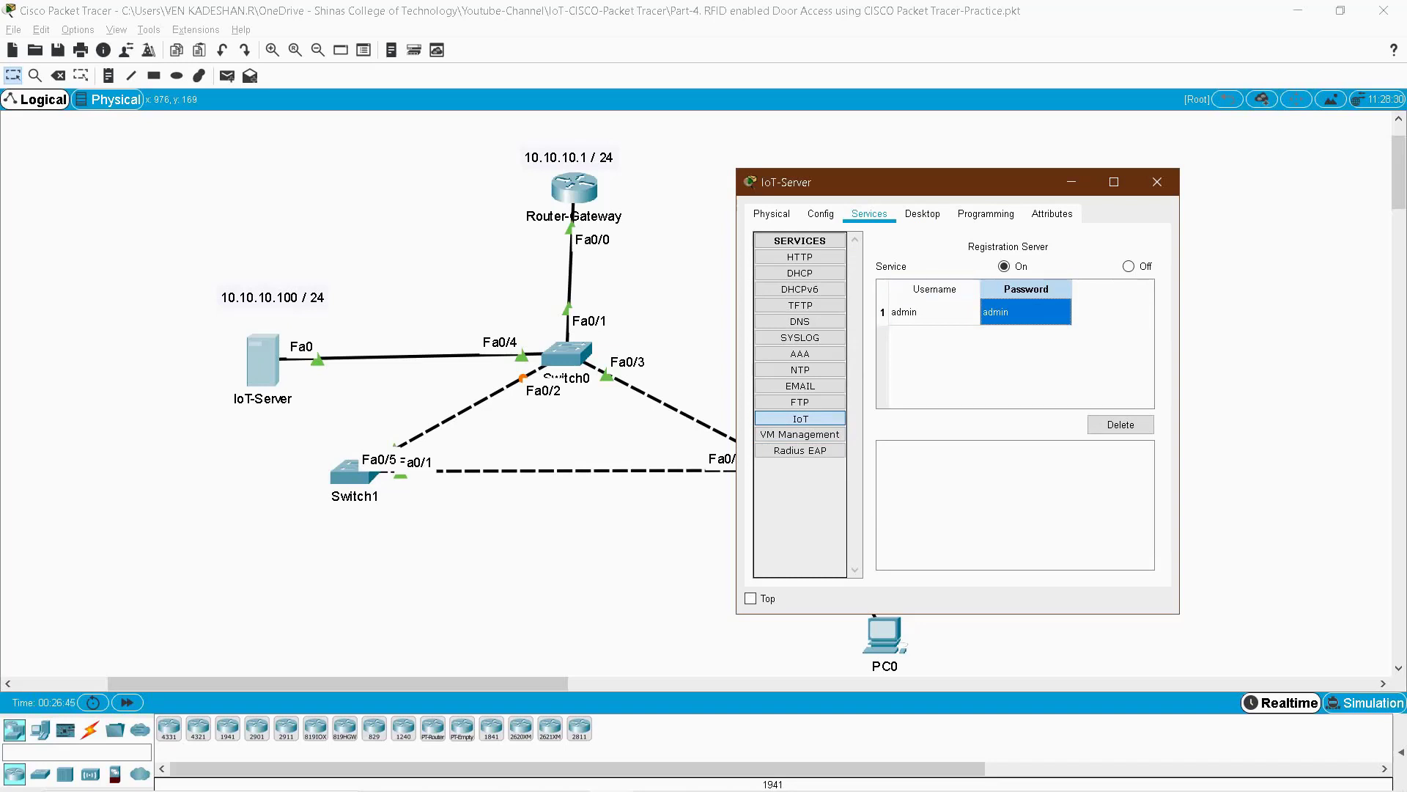
{"action": "left_click", "coordinate": [1156, 182]}
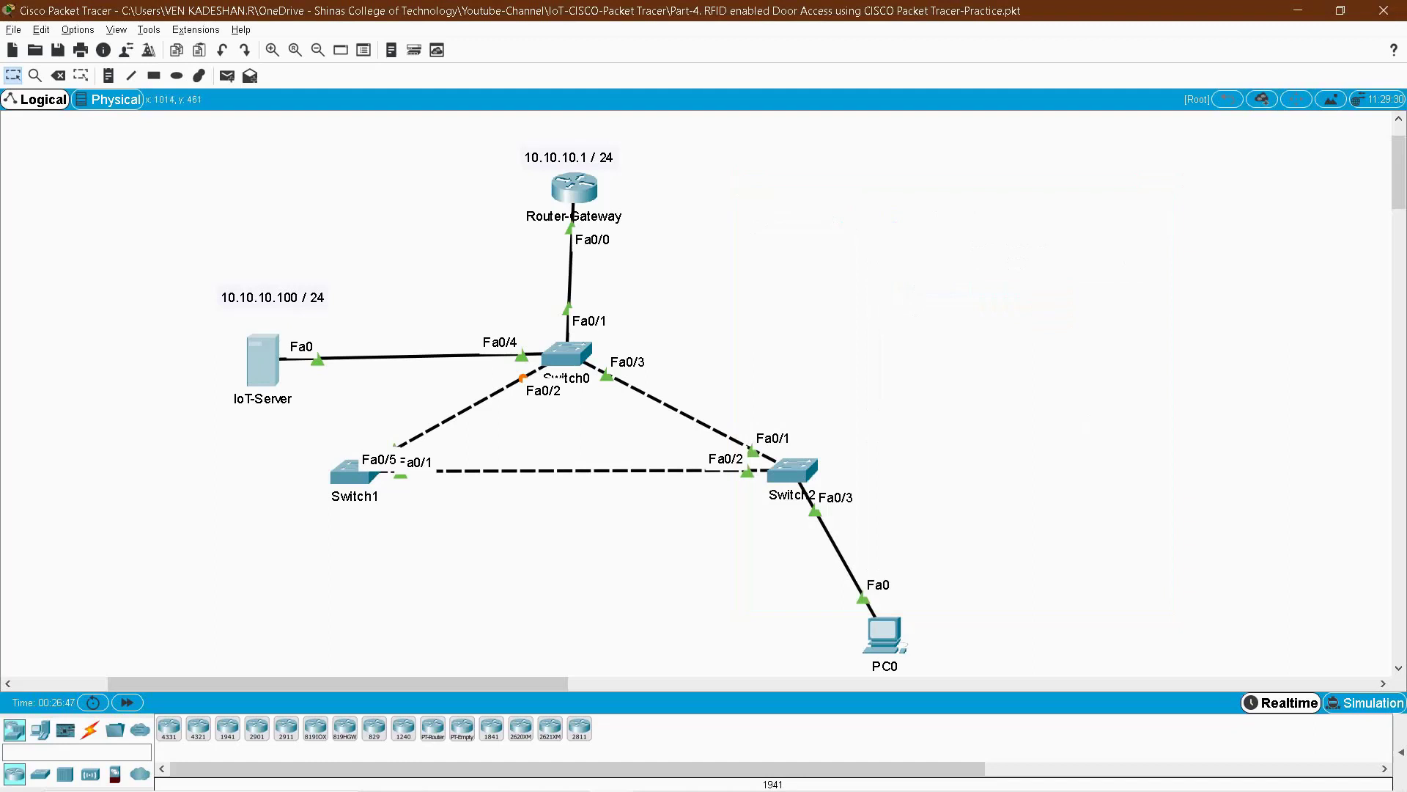
- Select Switch1 and search the device list for RF devices
{"action": "left_click_drag", "start_coordinate": [804, 587], "coordinate": [964, 628]}
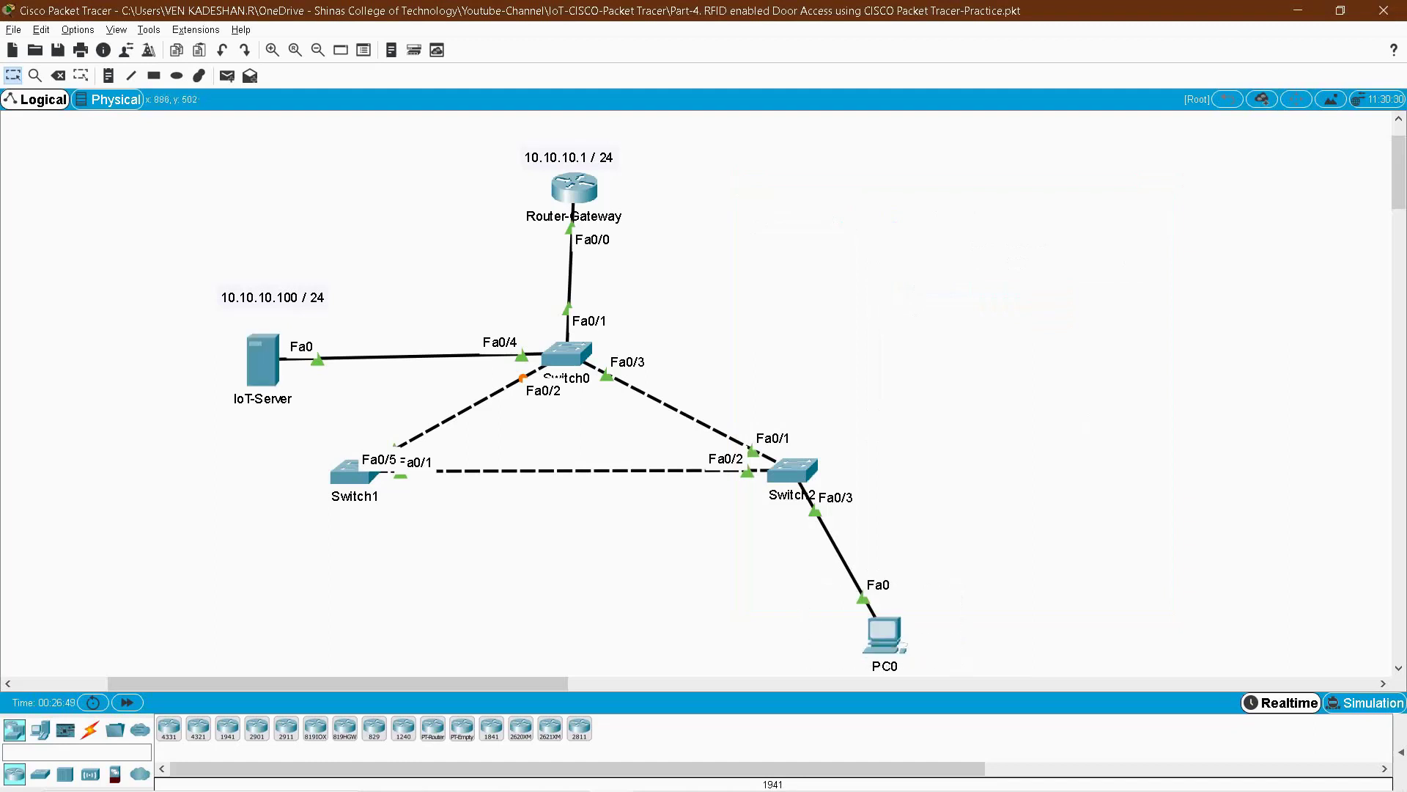
{"action": "left_click_drag", "start_coordinate": [210, 492], "coordinate": [525, 655]}
{"action": "scroll", "coordinate": [697, 389], "scroll_direction": "down", "scroll_amount": 3}
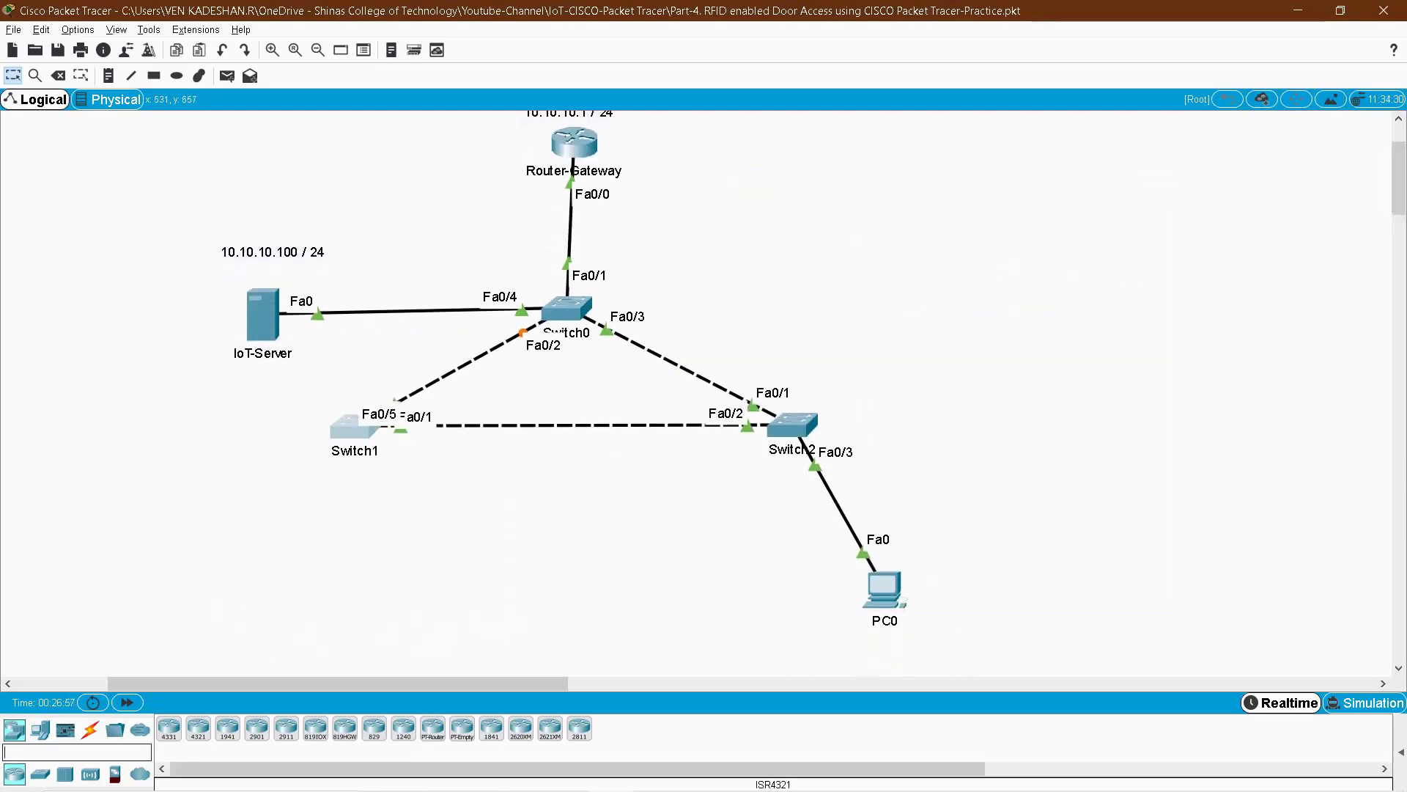
{"action": "type", "text": "RFI"}
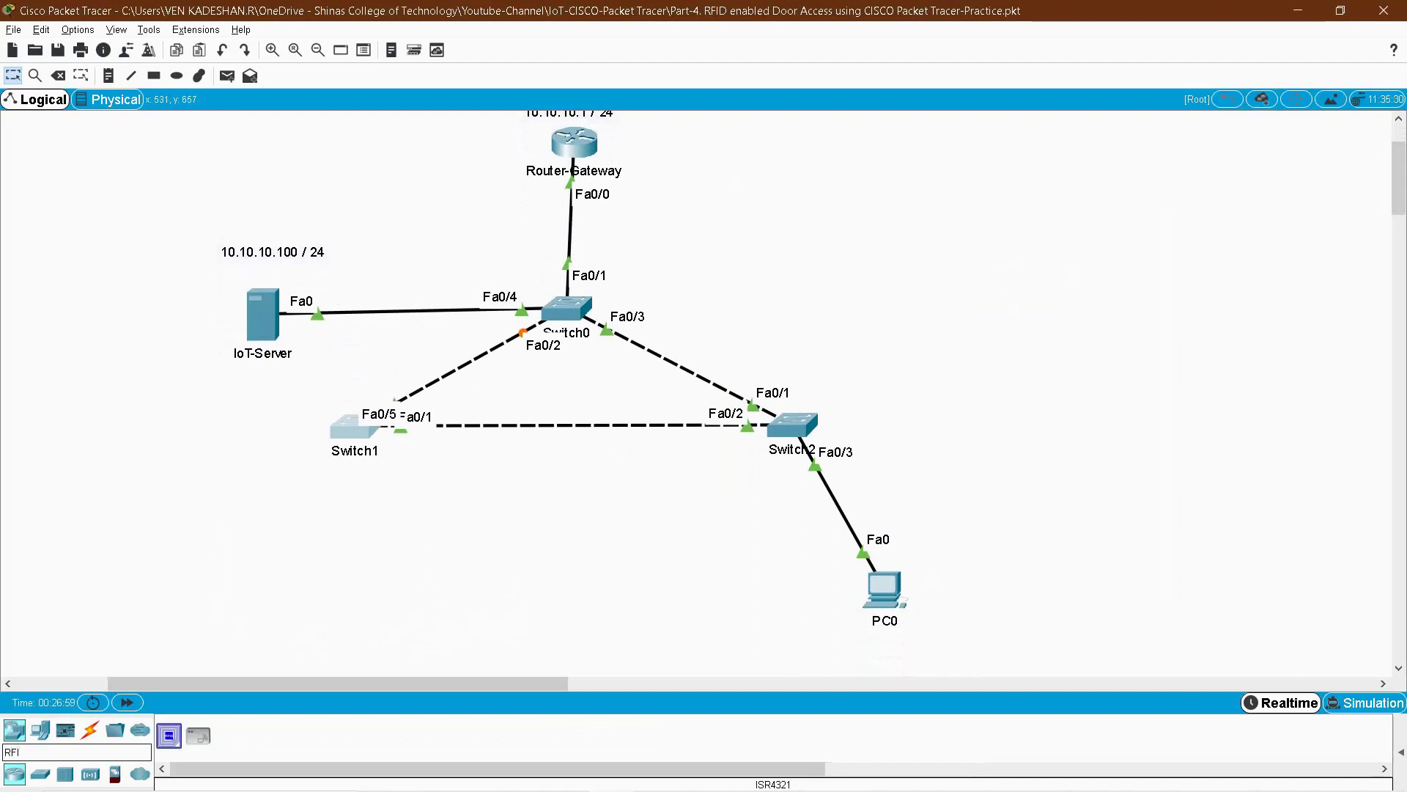
{"action": "key", "text": "BackSpace"}
{"action": "key", "text": "BackSpace"}
{"action": "key", "text": "BackSpace"}
{"action": "key", "text": "BackSpace"}
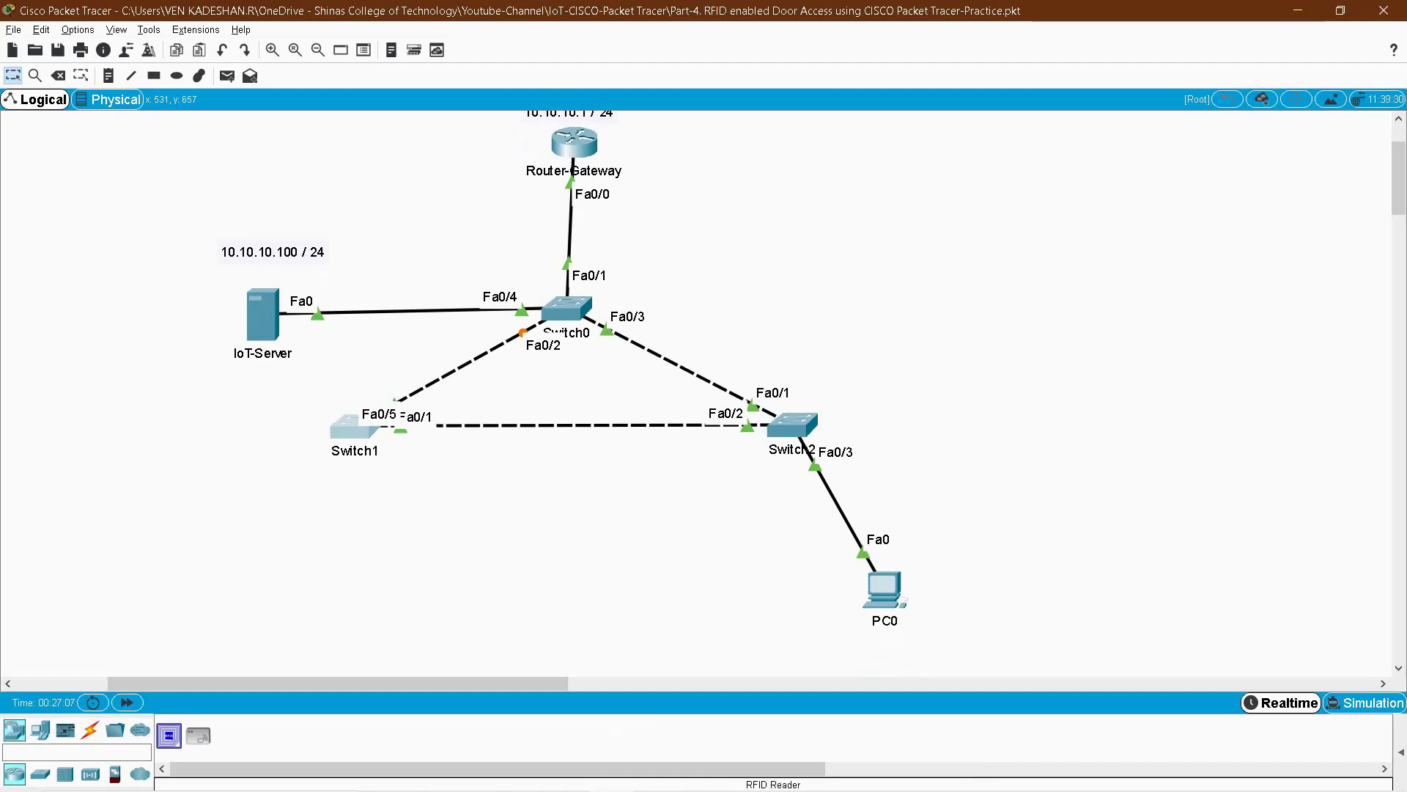
- Place an RFID Reader on the canvas and name it RFID-READER
{"action": "left_click", "coordinate": [333, 584]}
{"action": "left_click", "coordinate": [336, 632]}
{"action": "left_click_drag", "start_coordinate": [316, 632], "coordinate": [242, 633]}
{"action": "type", "text": "RFID-READER"}
{"action": "key", "text": "Return"}
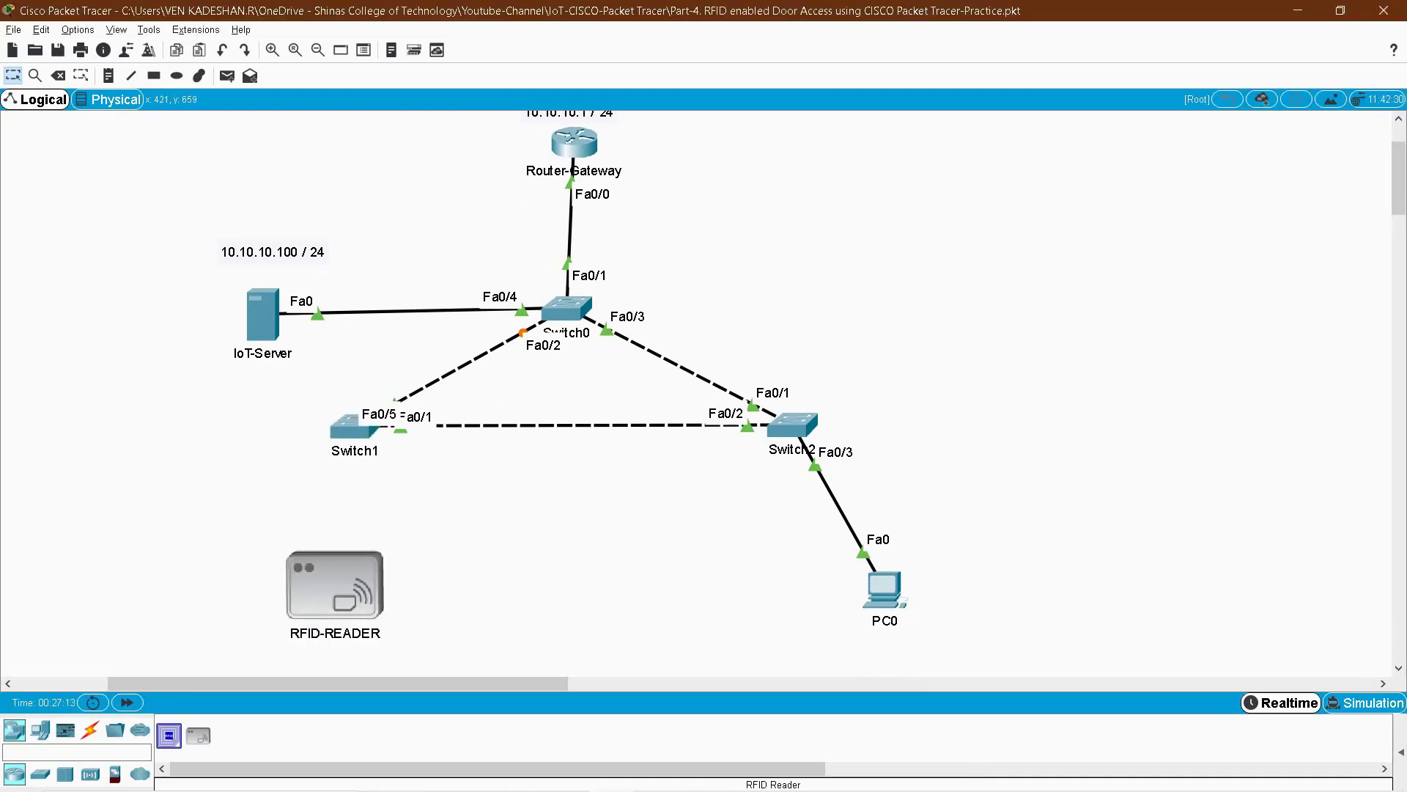
- Place an RFID Card on the canvas and name it RFID-CARD
{"action": "left_click", "coordinate": [132, 491]}
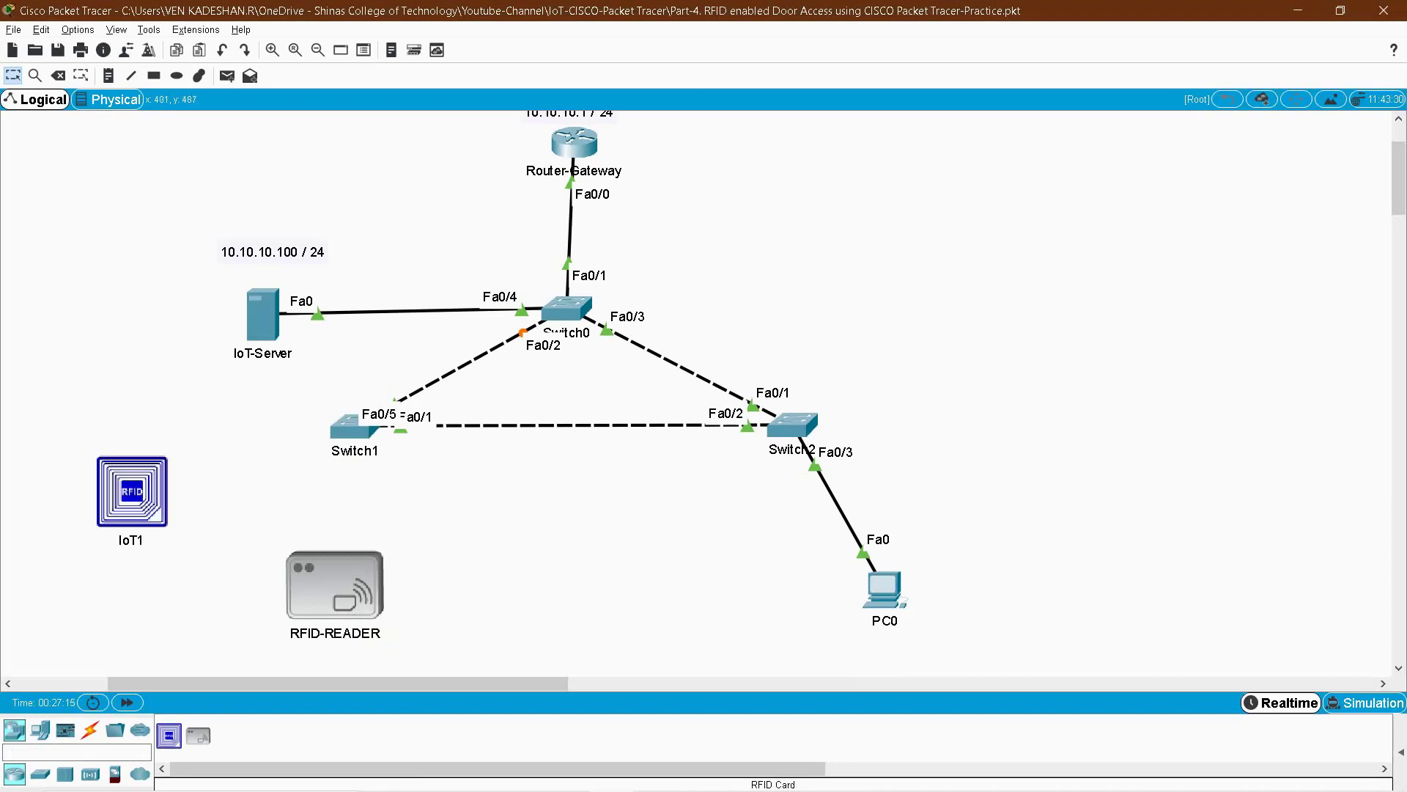
{"action": "left_click", "coordinate": [115, 539]}
{"action": "type", "text": "RFID"}
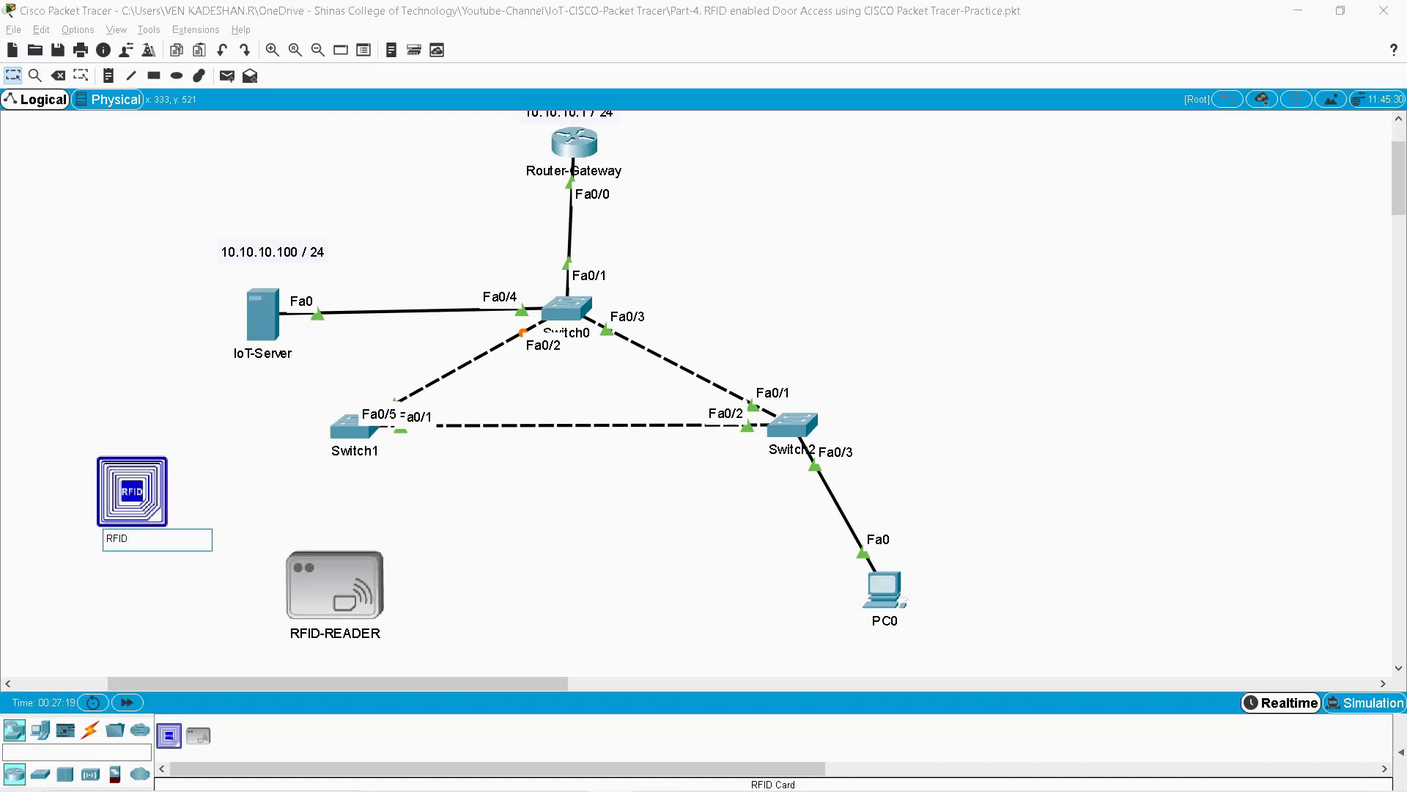
{"action": "type", "text": "-CARD"}
{"action": "key", "text": "Return"}
- Review the RFID Card and RFID Reader specification windows
{"action": "left_click", "coordinate": [132, 491]}
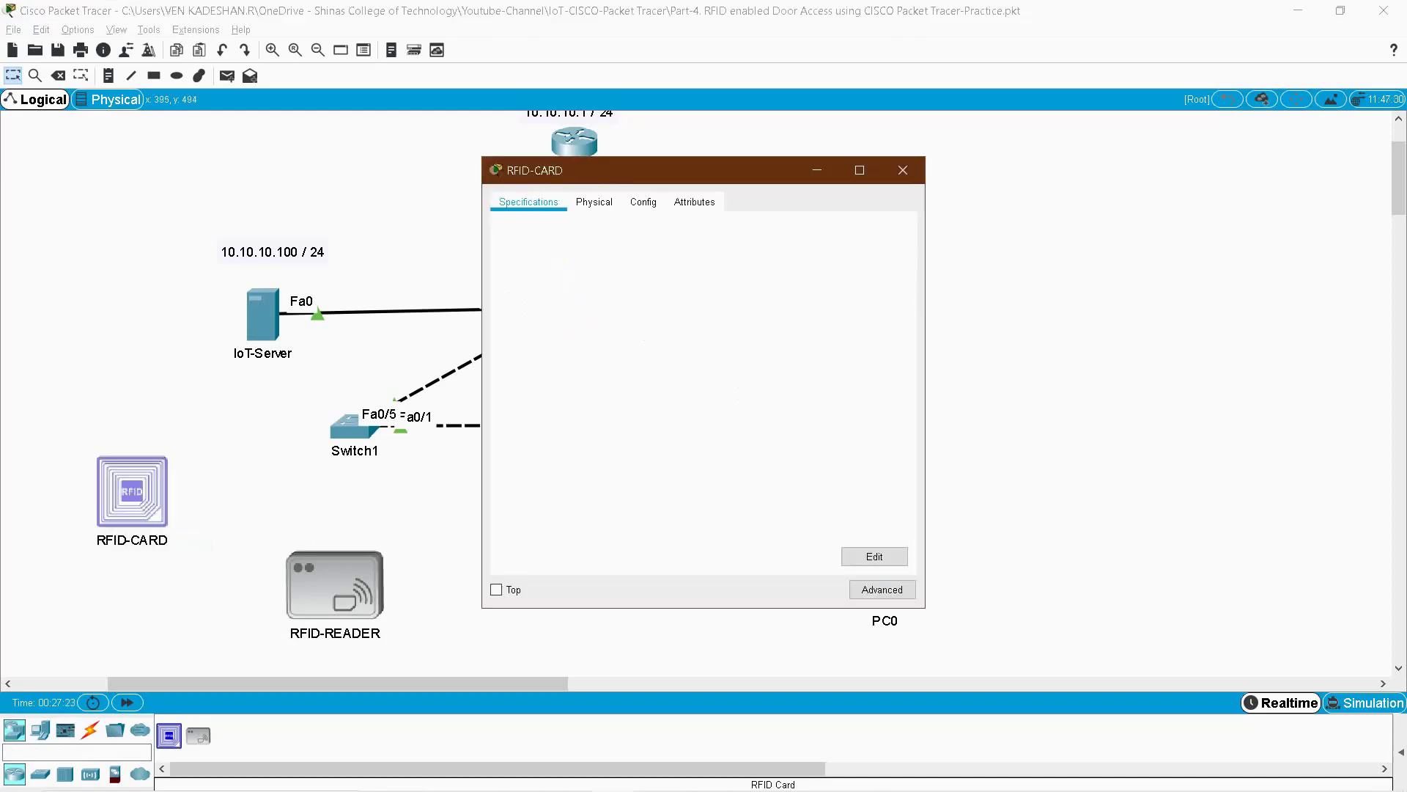
{"action": "left_click_drag", "start_coordinate": [504, 238], "coordinate": [603, 239]}
{"action": "scroll", "coordinate": [693, 380], "scroll_direction": "up", "scroll_amount": 7}
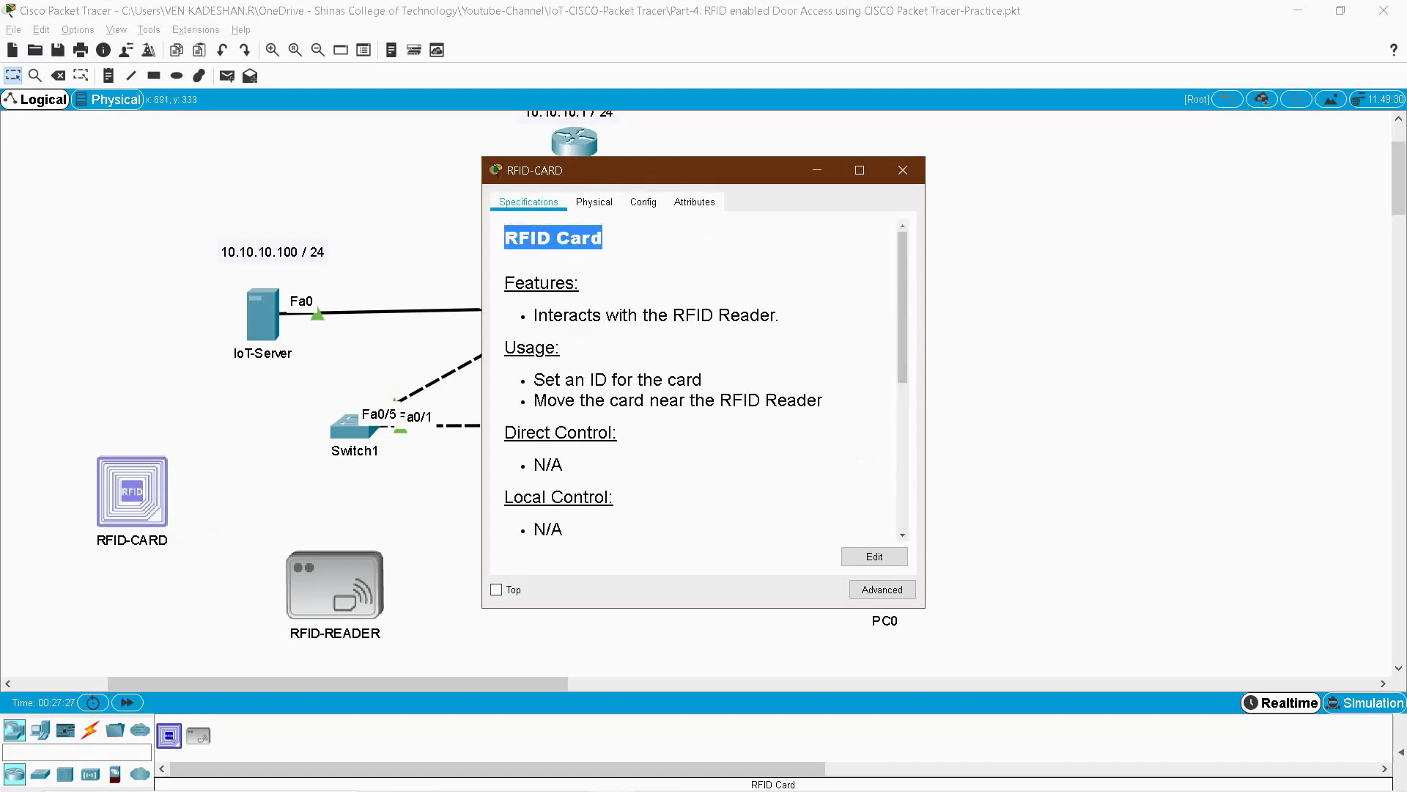
{"action": "left_click", "coordinate": [903, 170]}
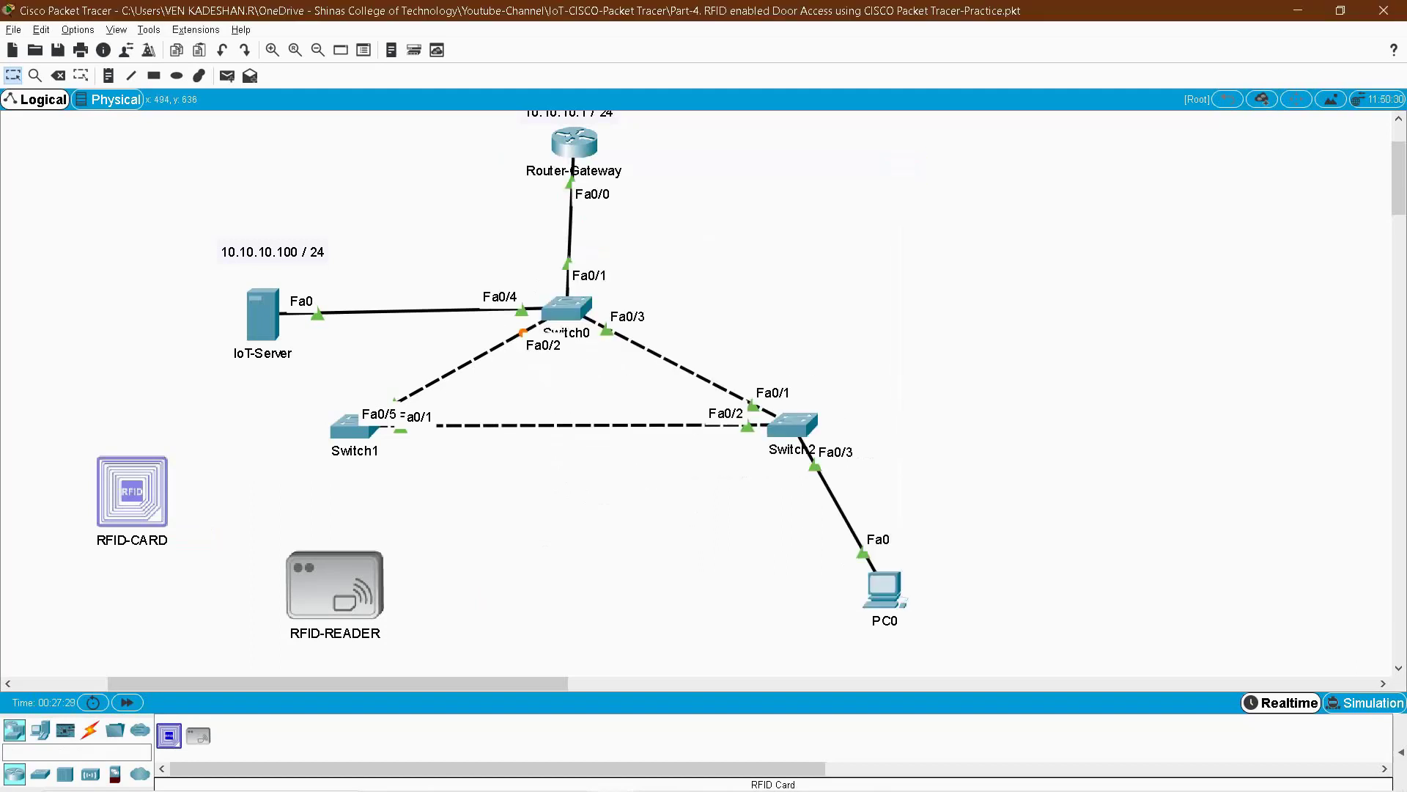
{"action": "left_click", "coordinate": [335, 585]}
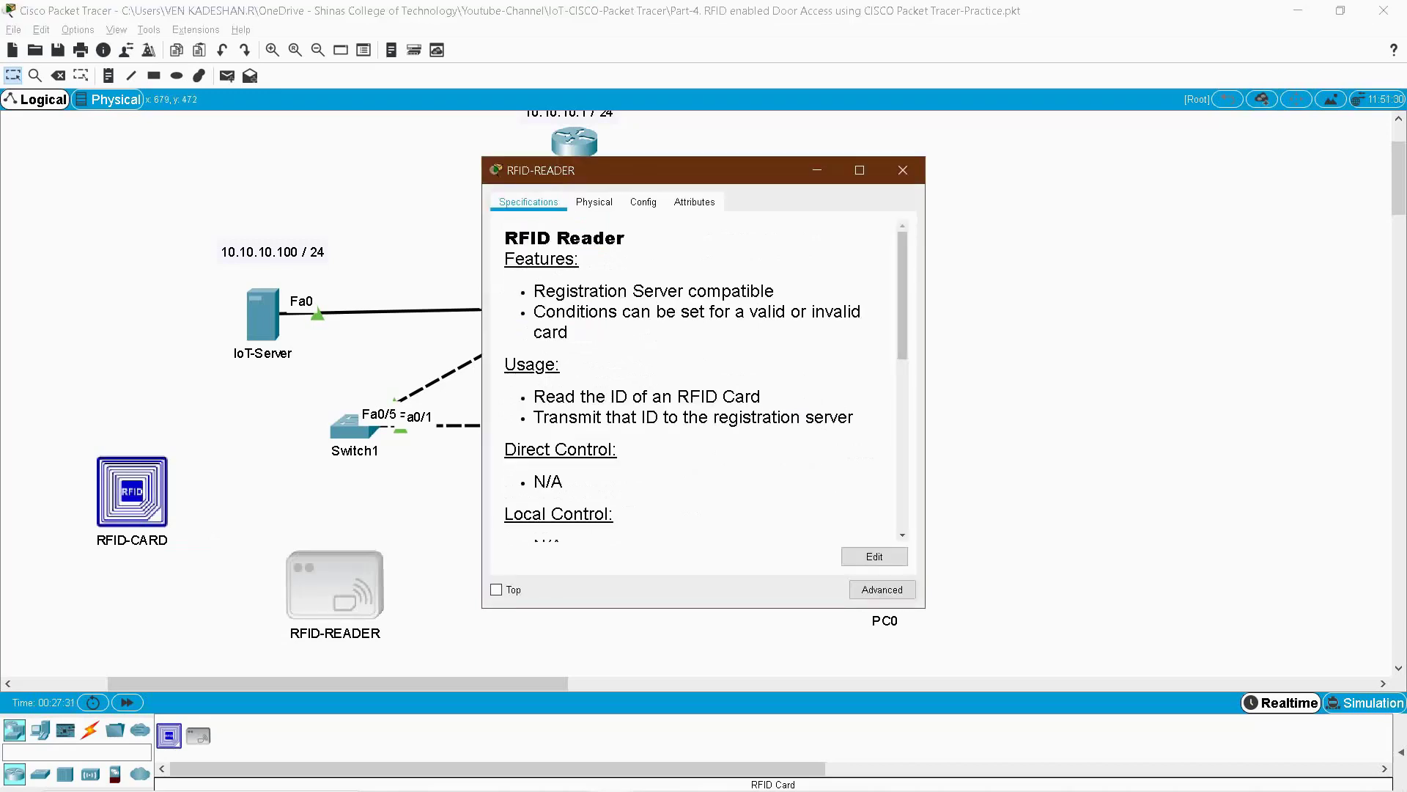
{"action": "left_click_drag", "start_coordinate": [625, 238], "coordinate": [530, 237]}
{"action": "left_click", "coordinate": [903, 170]}
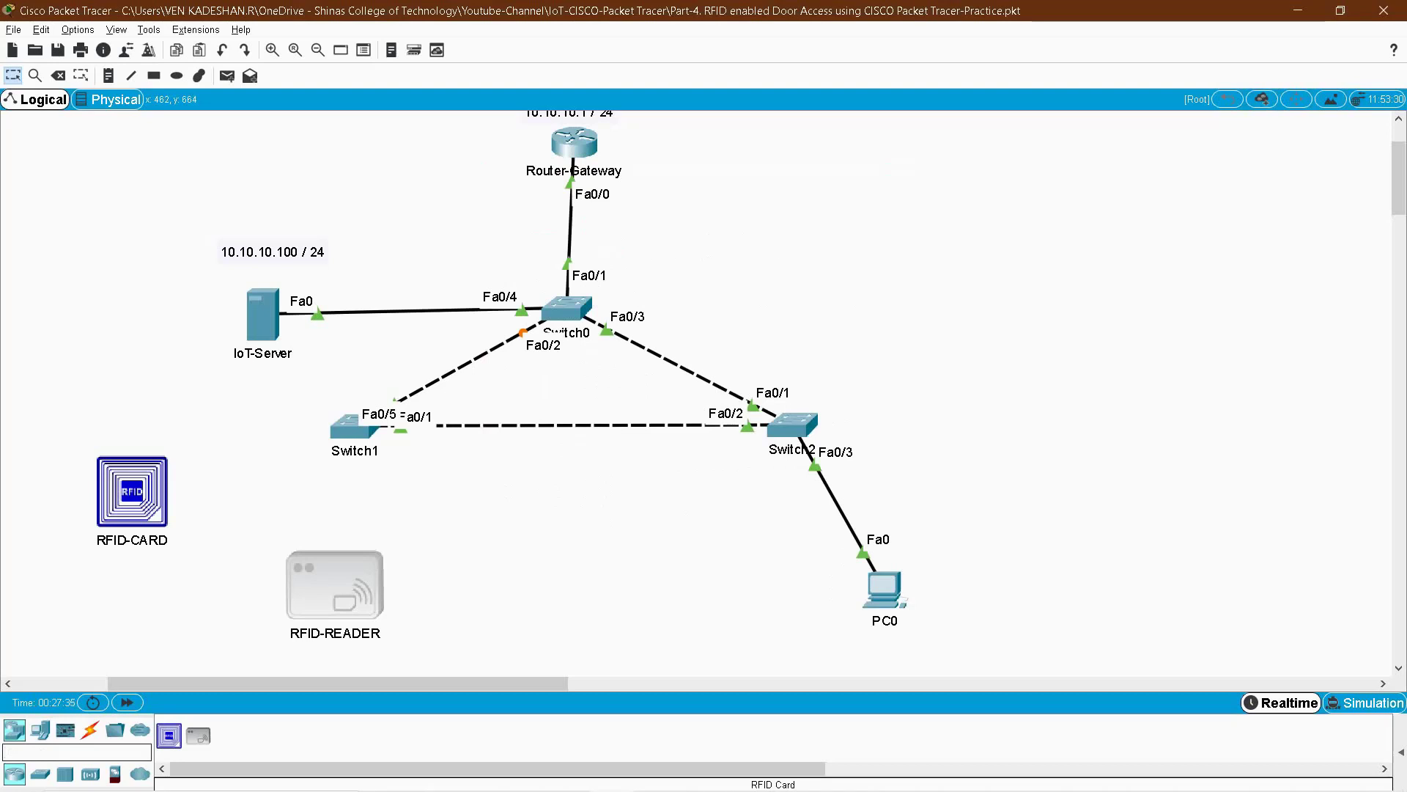
- Search for DOOR, place a Door right of RFID-READER and name it DOOR
{"action": "left_click", "coordinate": [77, 751]}
{"action": "type", "text": "DOOR"}
{"action": "left_click", "coordinate": [170, 736]}
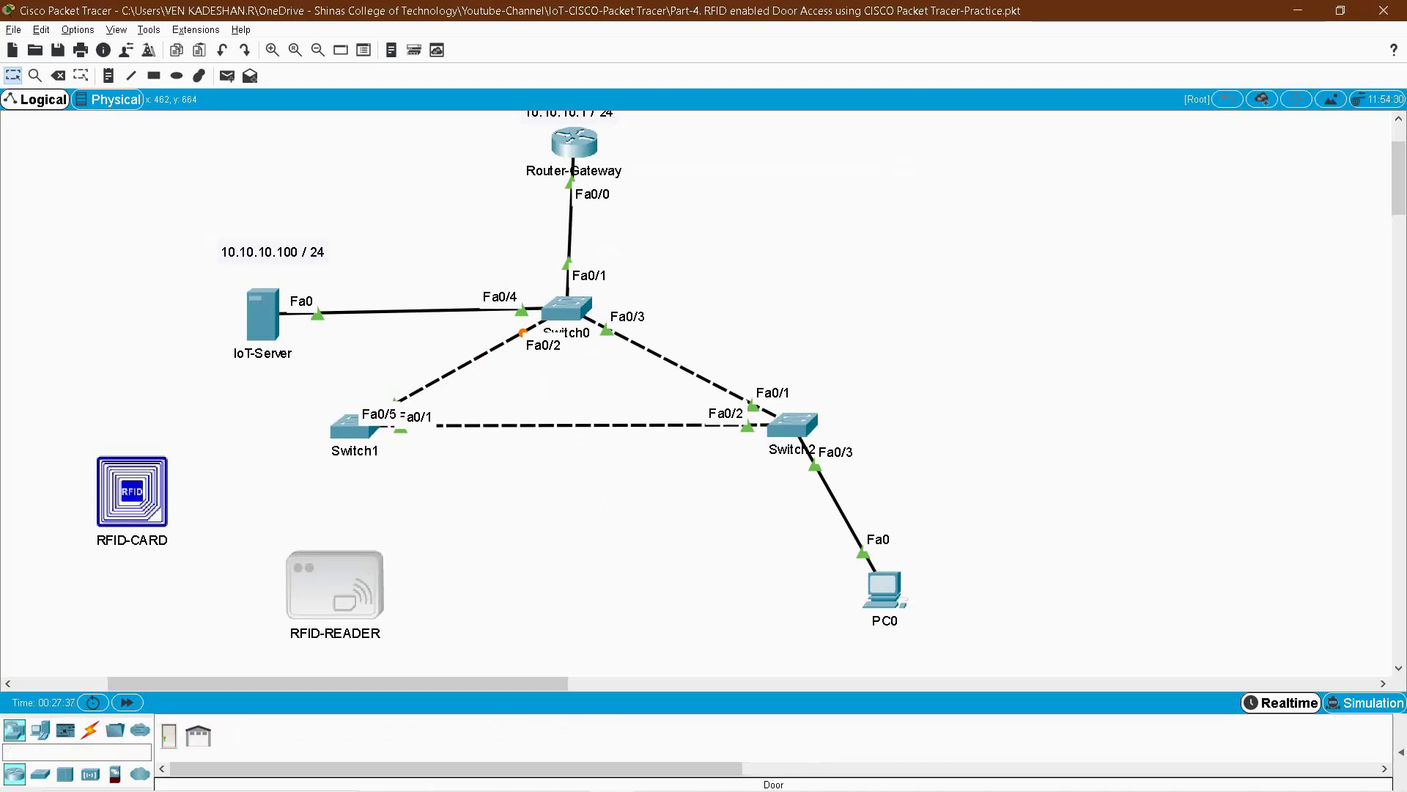
{"action": "left_click", "coordinate": [497, 590]}
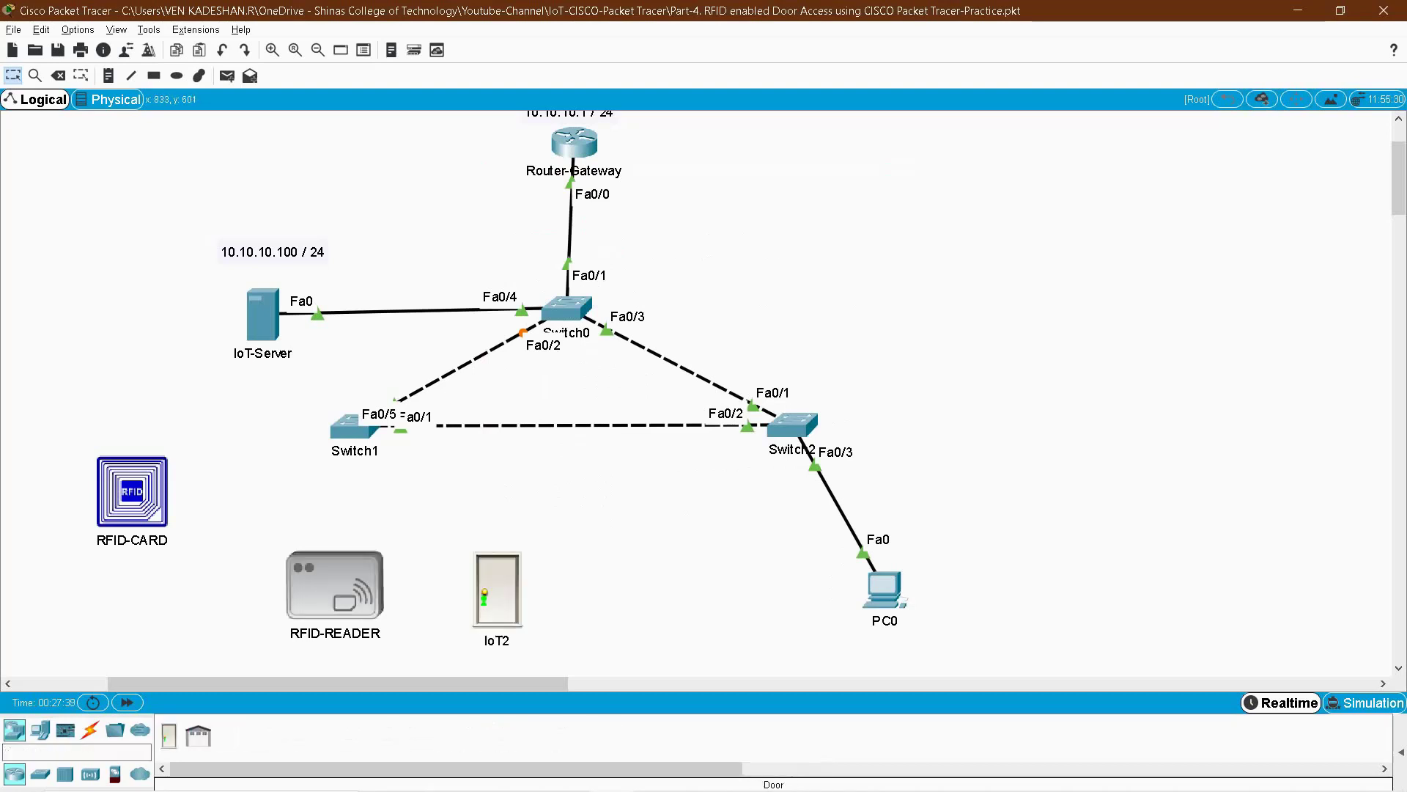
{"action": "left_click", "coordinate": [497, 639]}
{"action": "type", "text": "DOOR"}
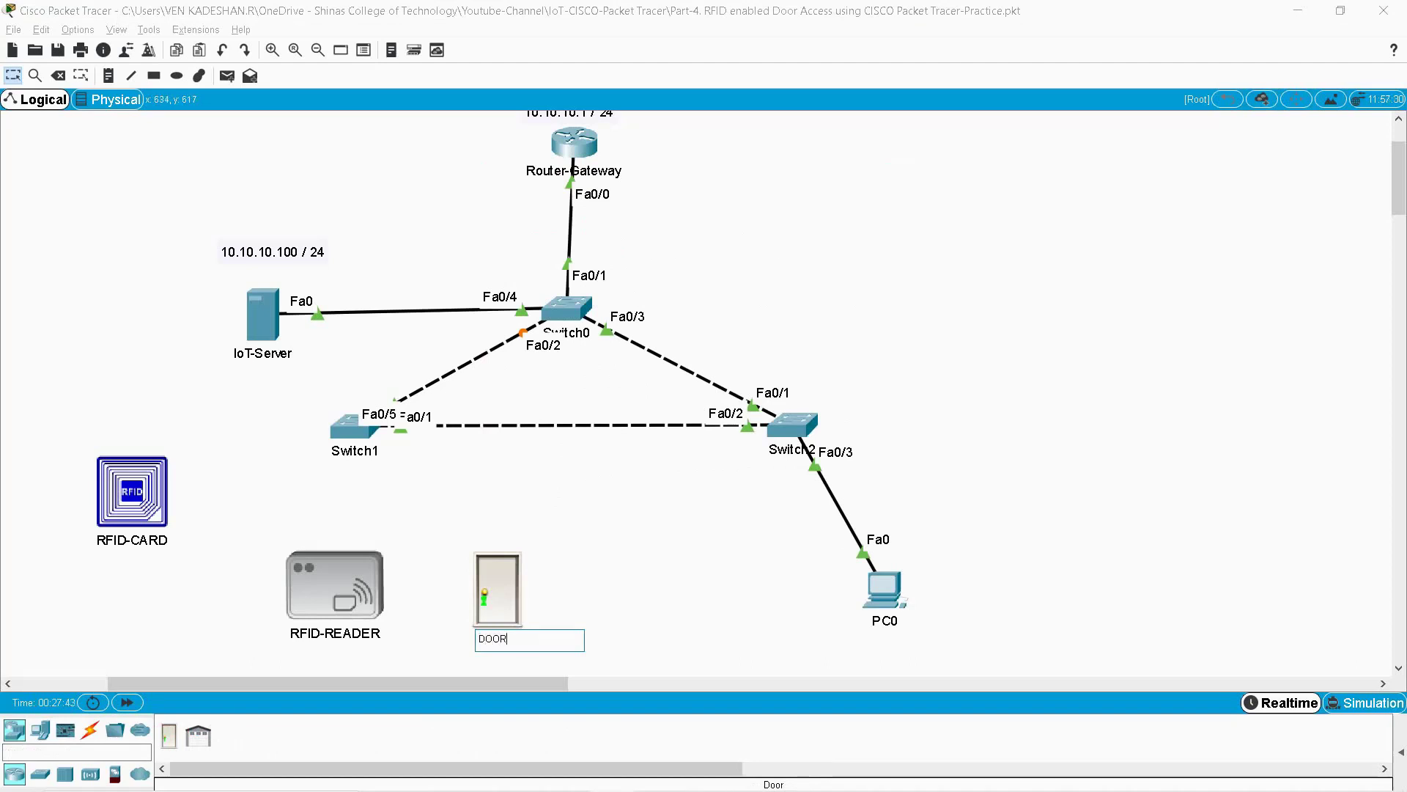
{"action": "key", "text": "Return"}
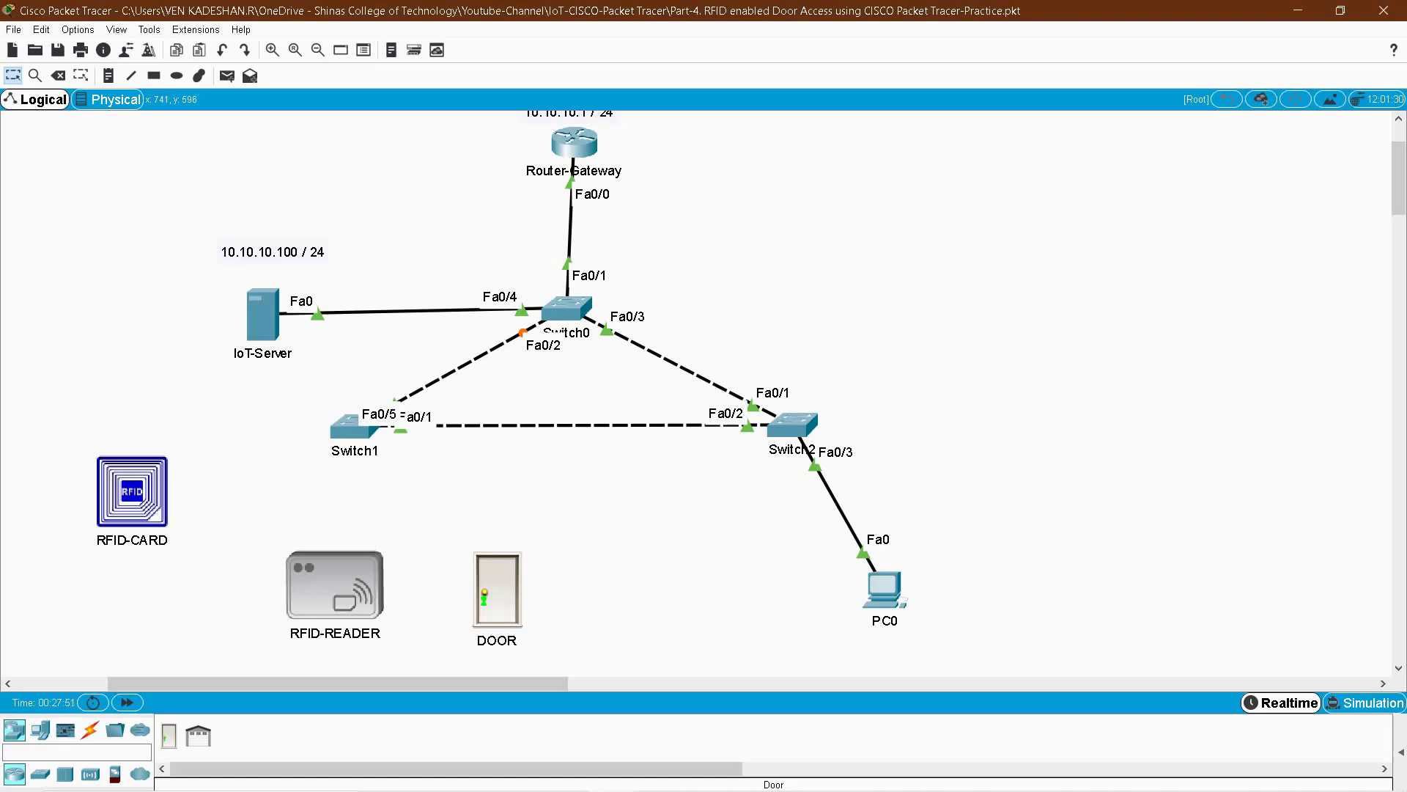
- Toggle the door open and closed, then bring up the DOOR's specifications
{"action": "mouse_move", "coordinate": [493, 597]}
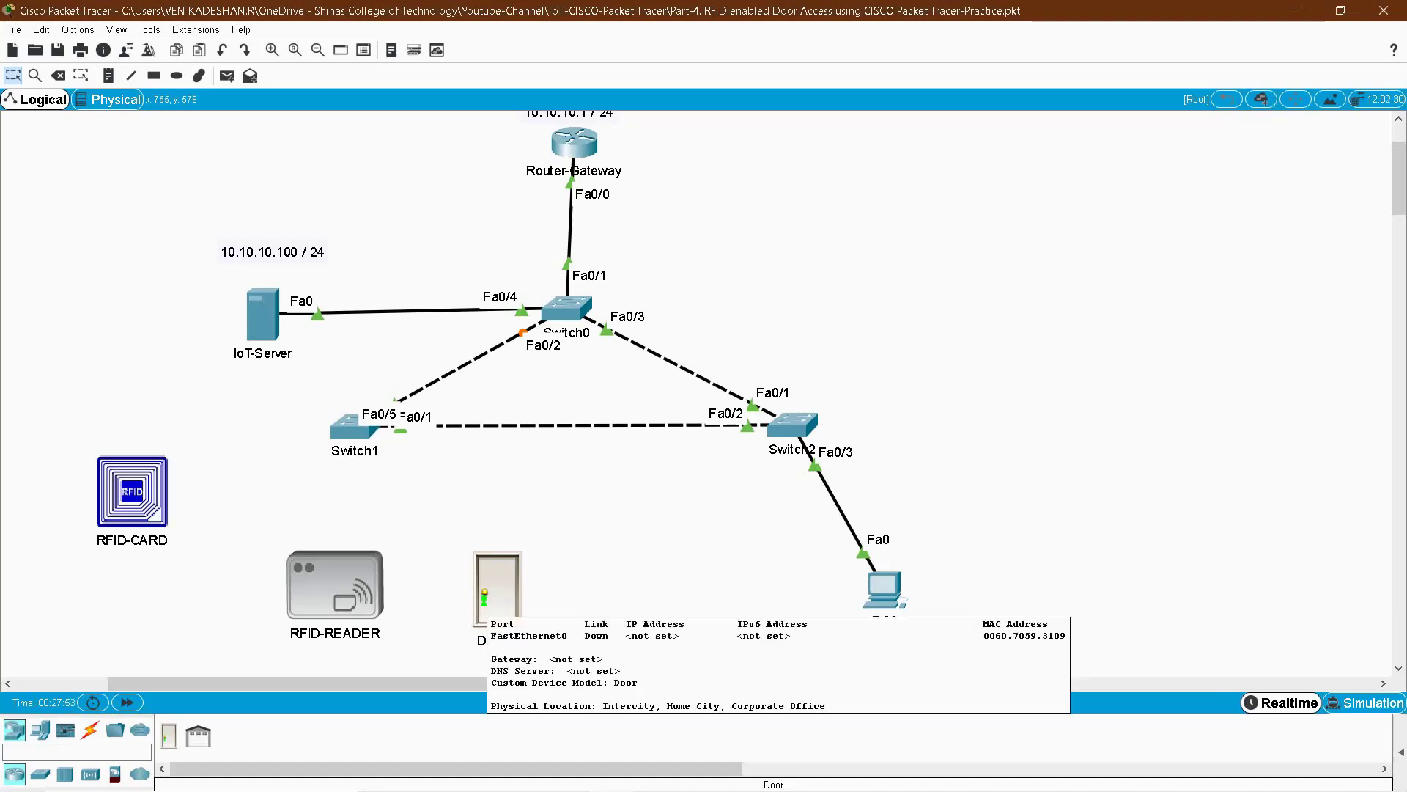
{"action": "key", "text": "alt"}
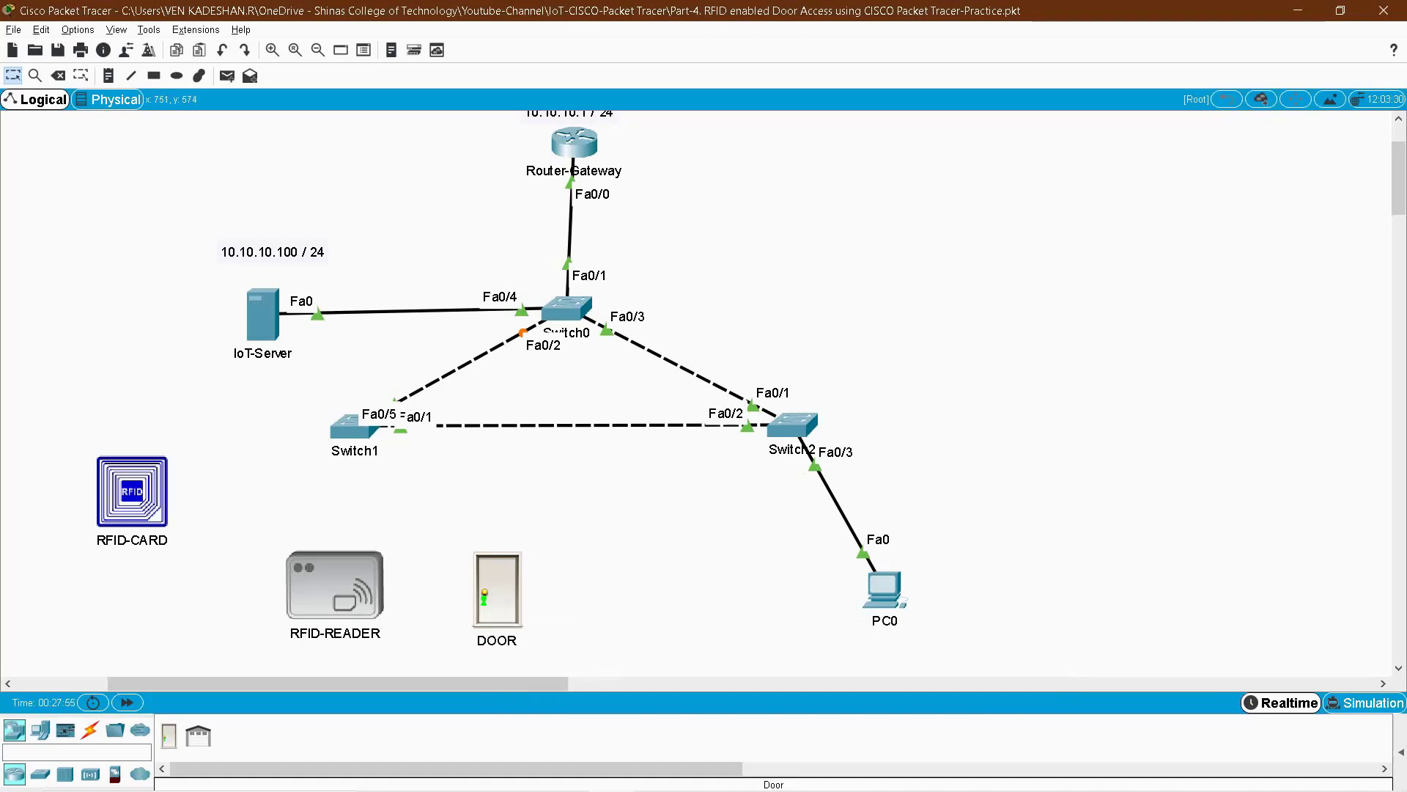
{"action": "left_click", "coordinate": [497, 590], "text": "alt"}
{"action": "left_click", "coordinate": [497, 590], "text": "alt"}
{"action": "mouse_move", "coordinate": [497, 590]}
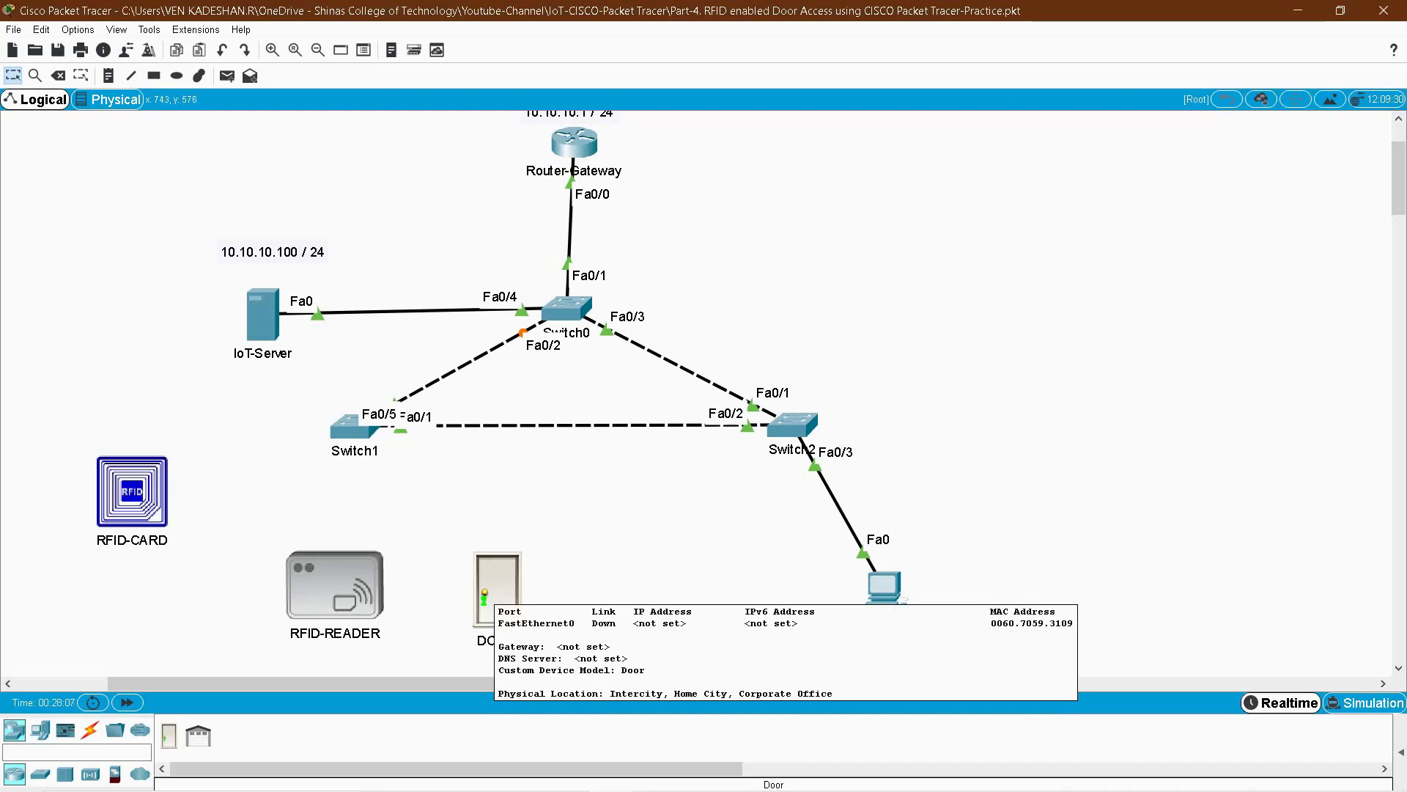
{"action": "left_click", "coordinate": [497, 591]}
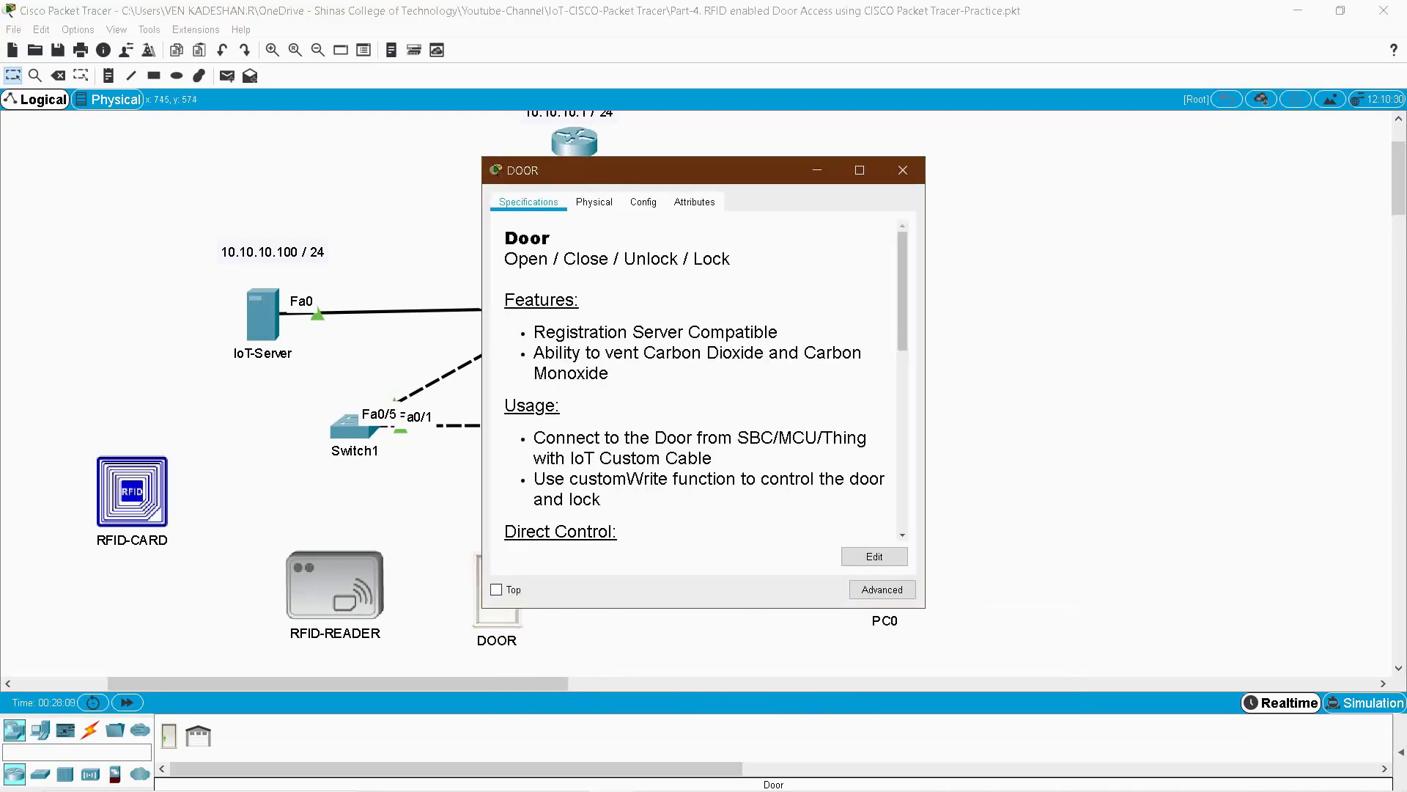
- Review the door's Open, Close, Unlock and Lock features, close DOOR, and show the connection cables
{"action": "double_click", "coordinate": [525, 259]}
{"action": "double_click", "coordinate": [585, 259]}
{"action": "double_click", "coordinate": [651, 258]}
{"action": "double_click", "coordinate": [711, 258]}
{"action": "left_click", "coordinate": [573, 218]}
{"action": "left_click", "coordinate": [903, 170]}
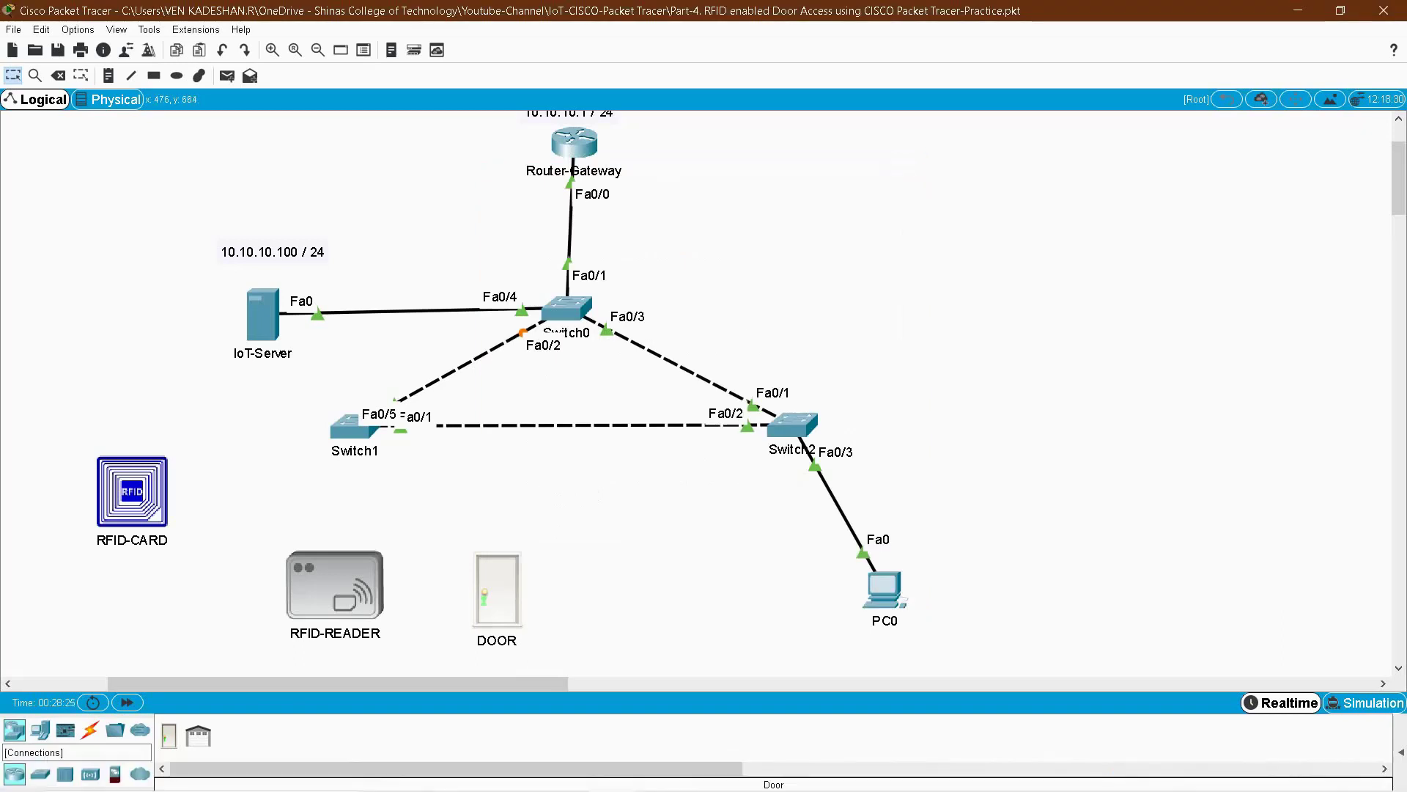
{"action": "left_click", "coordinate": [90, 730]}
- Auto-cable RFID-READER to Switch1 Fa0/2 and Switch1 to DOOR on Fa0/3
{"action": "left_click", "coordinate": [169, 728]}
{"action": "left_click", "coordinate": [335, 587]}
{"action": "left_click", "coordinate": [354, 427]}
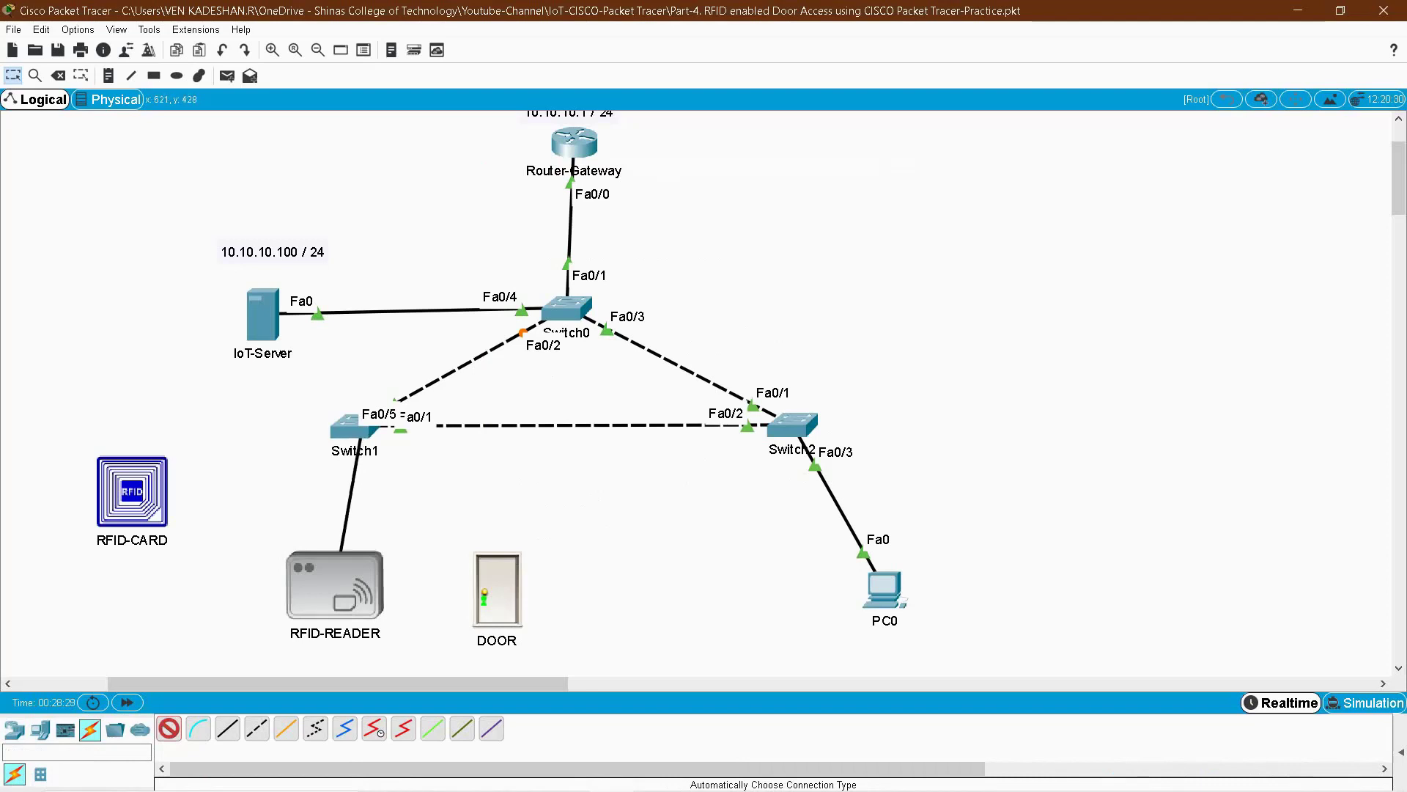
{"action": "left_click", "coordinate": [356, 431]}
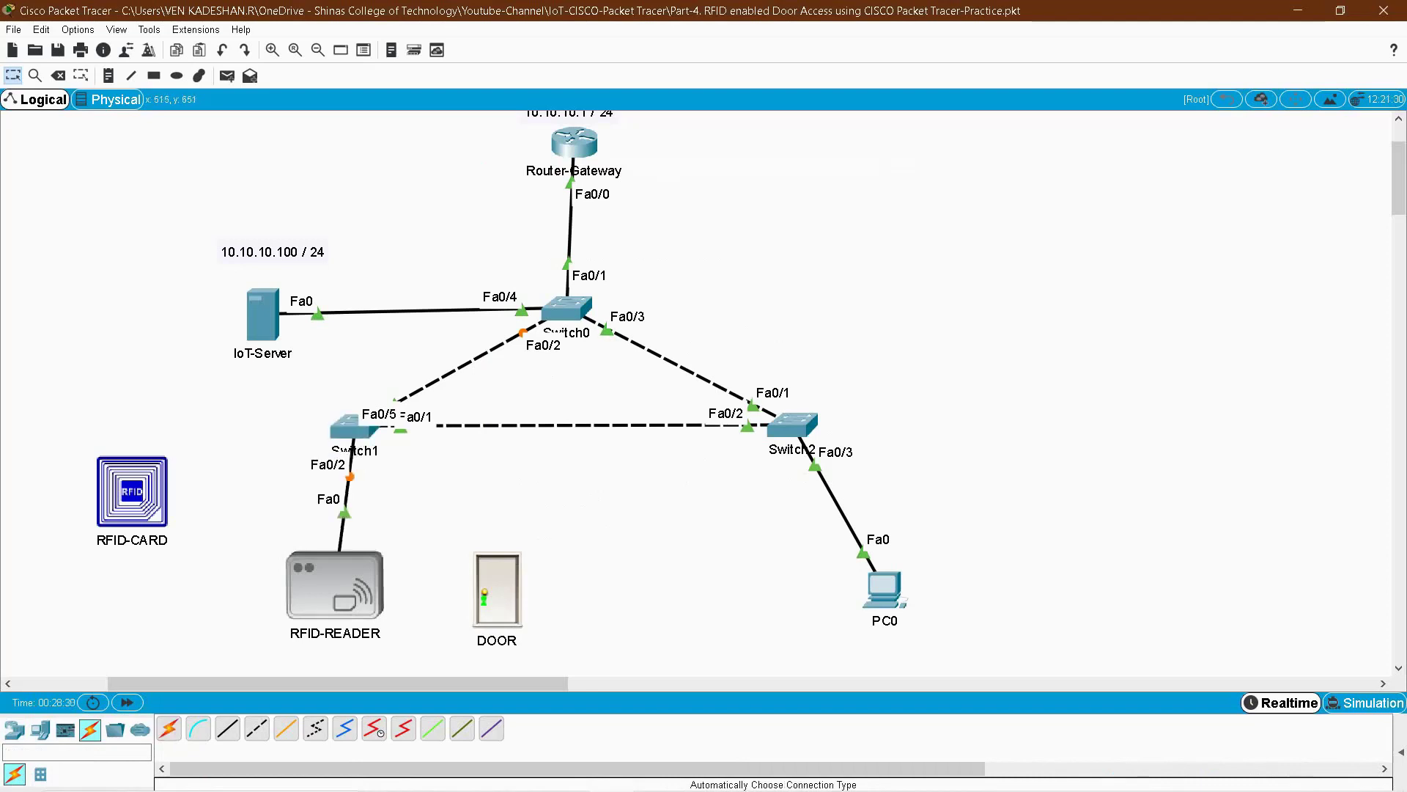
{"action": "left_click", "coordinate": [169, 728]}
{"action": "left_click", "coordinate": [355, 427]}
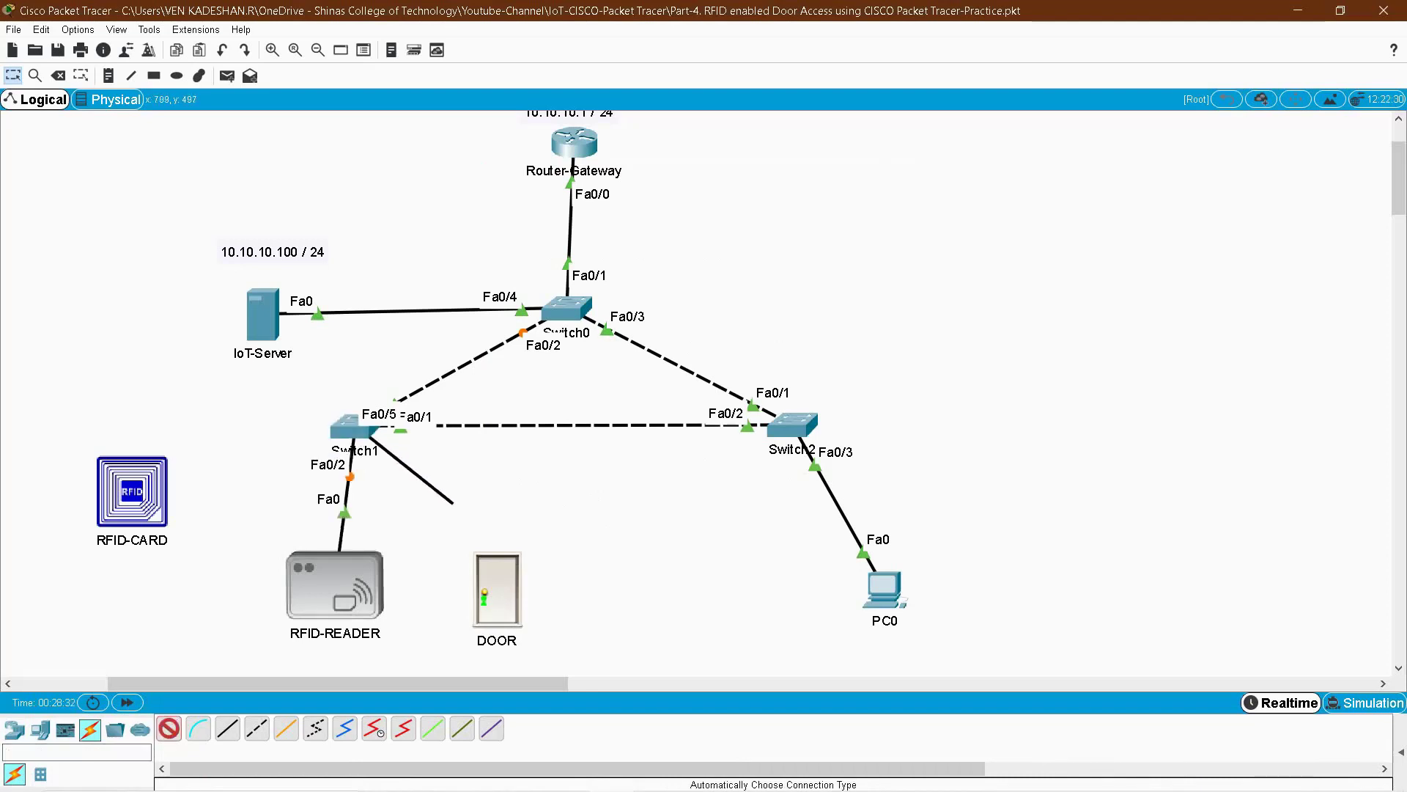
{"action": "left_click", "coordinate": [497, 590]}
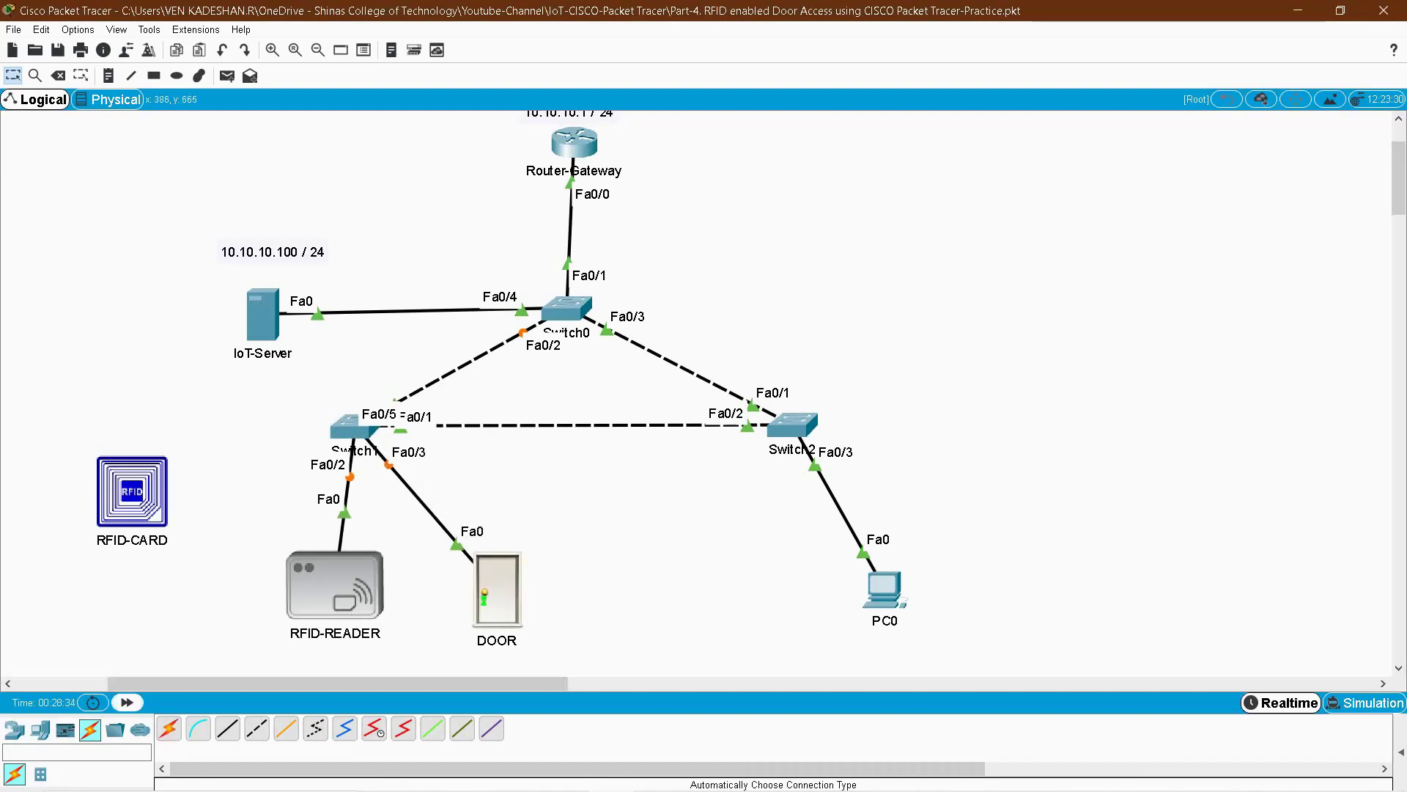
- Nudge RFID-READER left, move RFID-CARD up-left, and select the reader and door together
{"action": "left_click_drag", "start_coordinate": [335, 586], "coordinate": [314, 586]}
{"action": "left_click_drag", "start_coordinate": [132, 491], "coordinate": [110, 375]}
{"action": "left_click_drag", "start_coordinate": [226, 532], "coordinate": [537, 658]}
{"action": "left_click", "coordinate": [262, 315]}
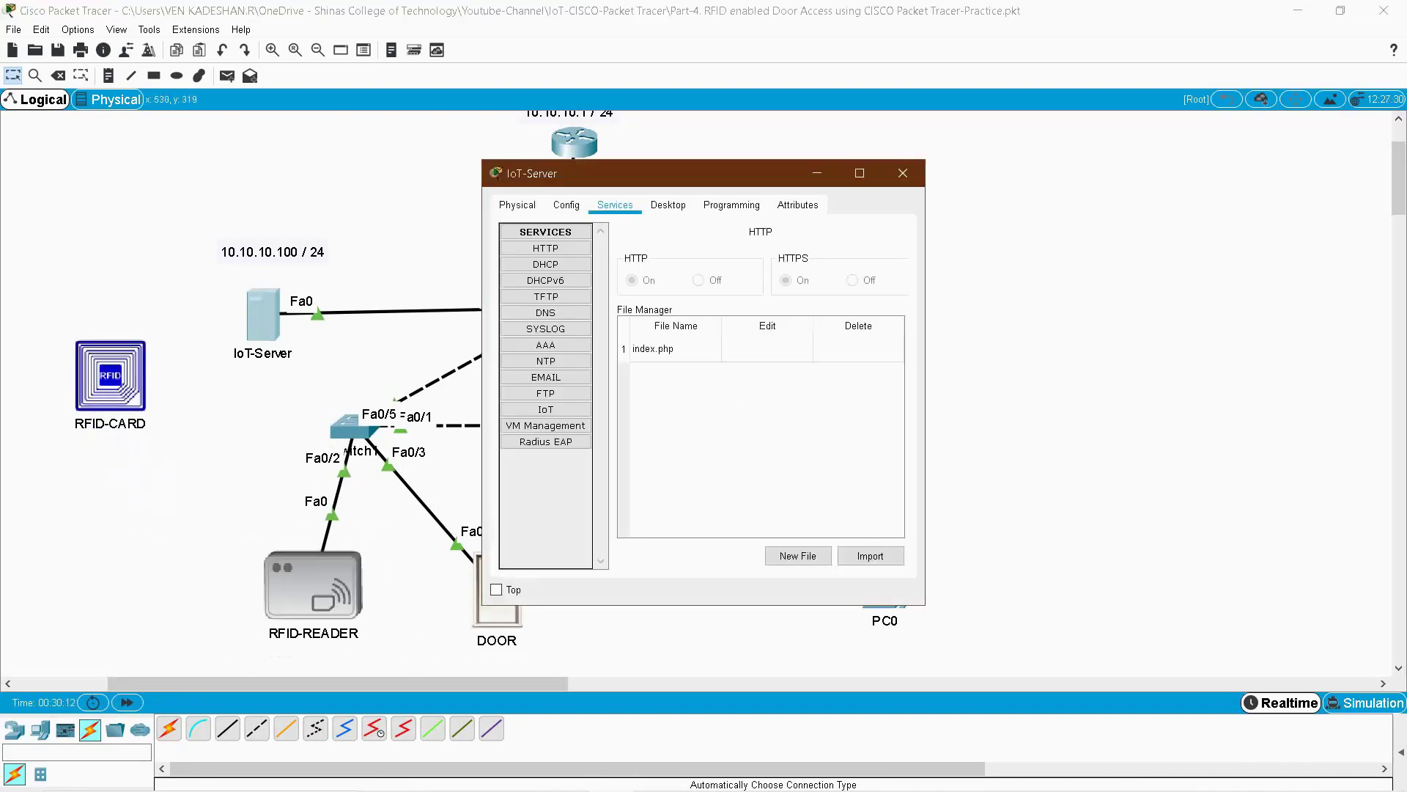
{"action": "left_click_drag", "start_coordinate": [584, 186], "coordinate": [896, 161]}
{"action": "left_click", "coordinate": [979, 180]}
{"action": "scroll", "coordinate": [1120, 330], "scroll_direction": "down", "scroll_amount": 5}
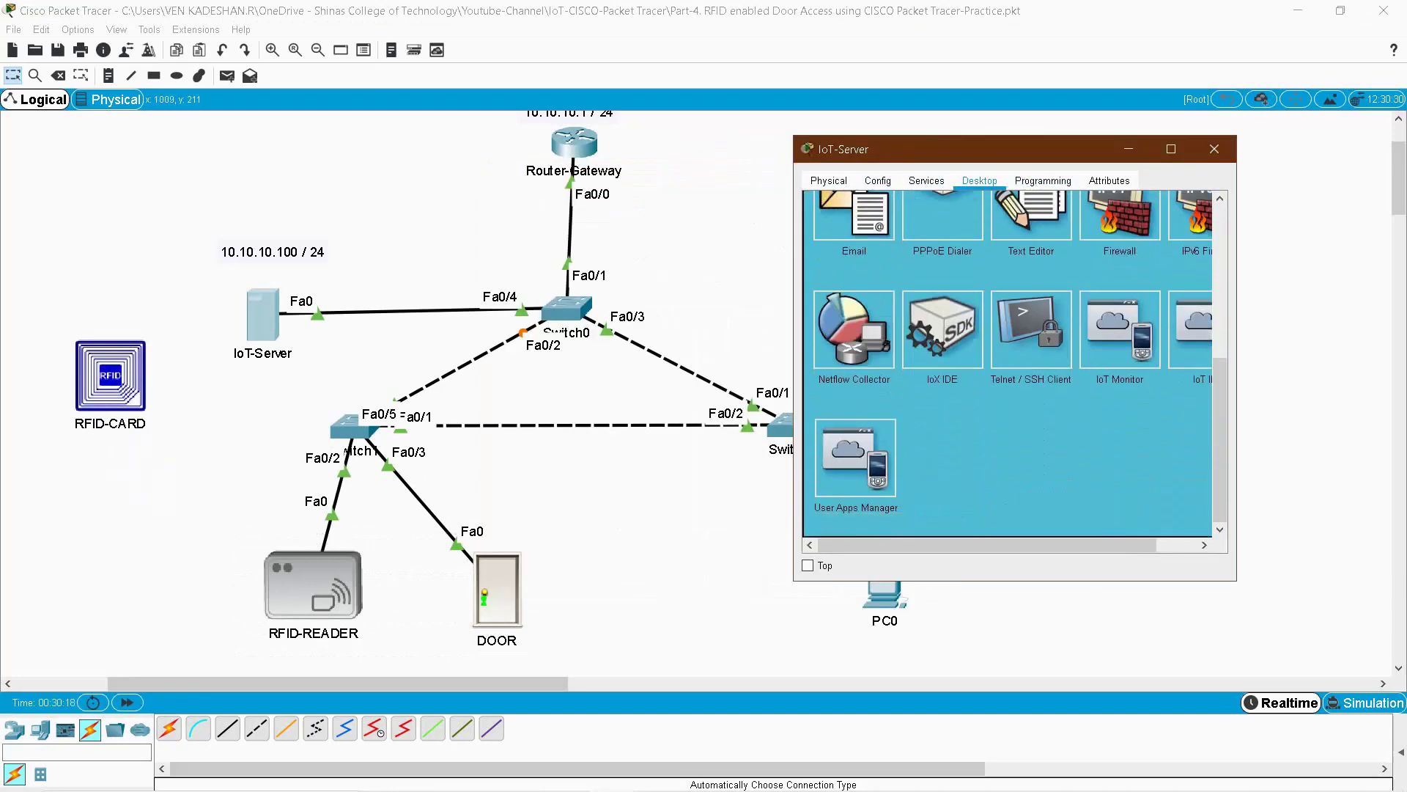
{"action": "left_click", "coordinate": [1120, 330]}
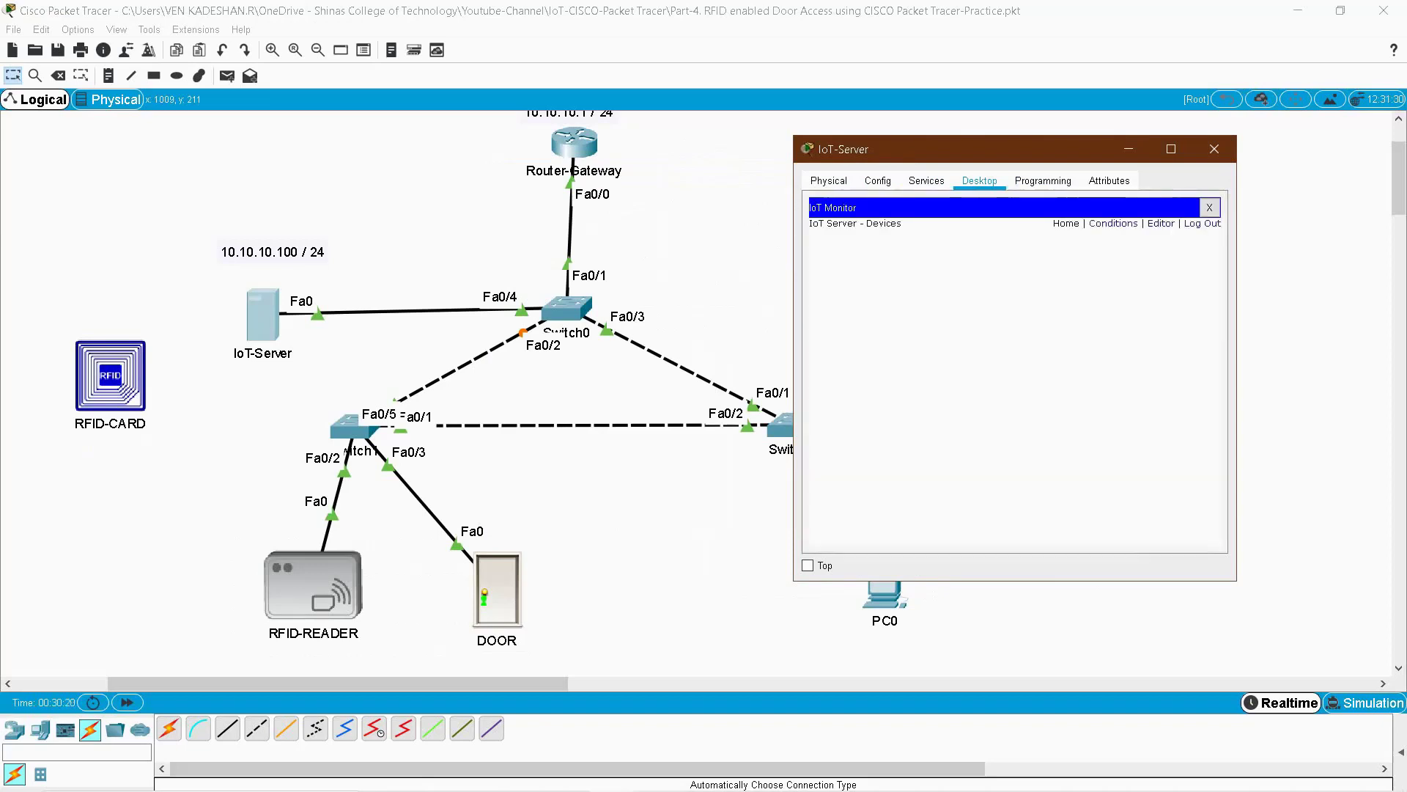
- Log in to the IoT Monitor at 10.10.10.100, then bring up the RFID-READER window
{"action": "left_click", "coordinate": [1202, 223]}
{"action": "key", "text": "ctrl+a"}
{"action": "type", "text": "10.1"}
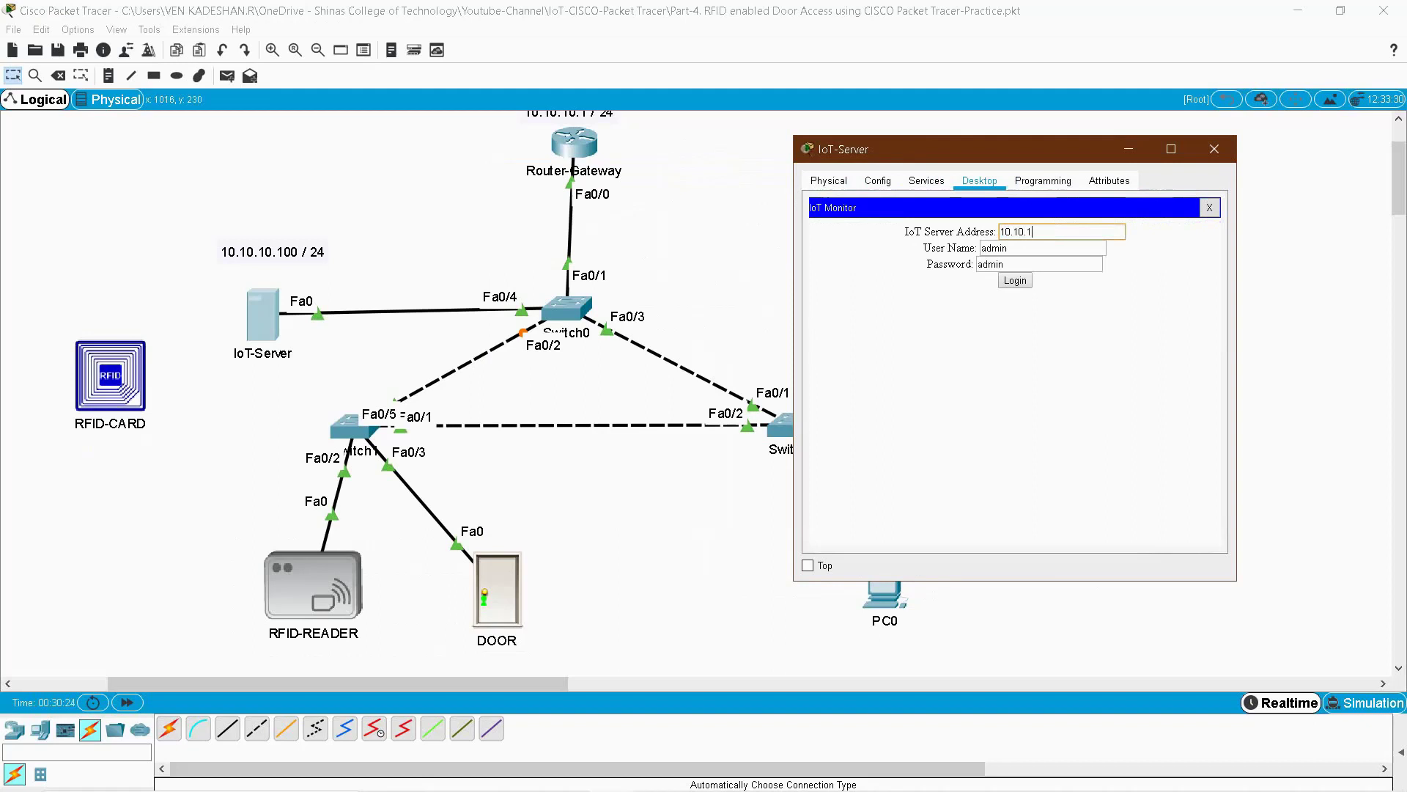
{"action": "type", "text": "0.10.1000"}
{"action": "key", "text": "BackSpace"}
{"action": "key", "text": "Tab"}
{"action": "left_click", "coordinate": [1015, 280]}
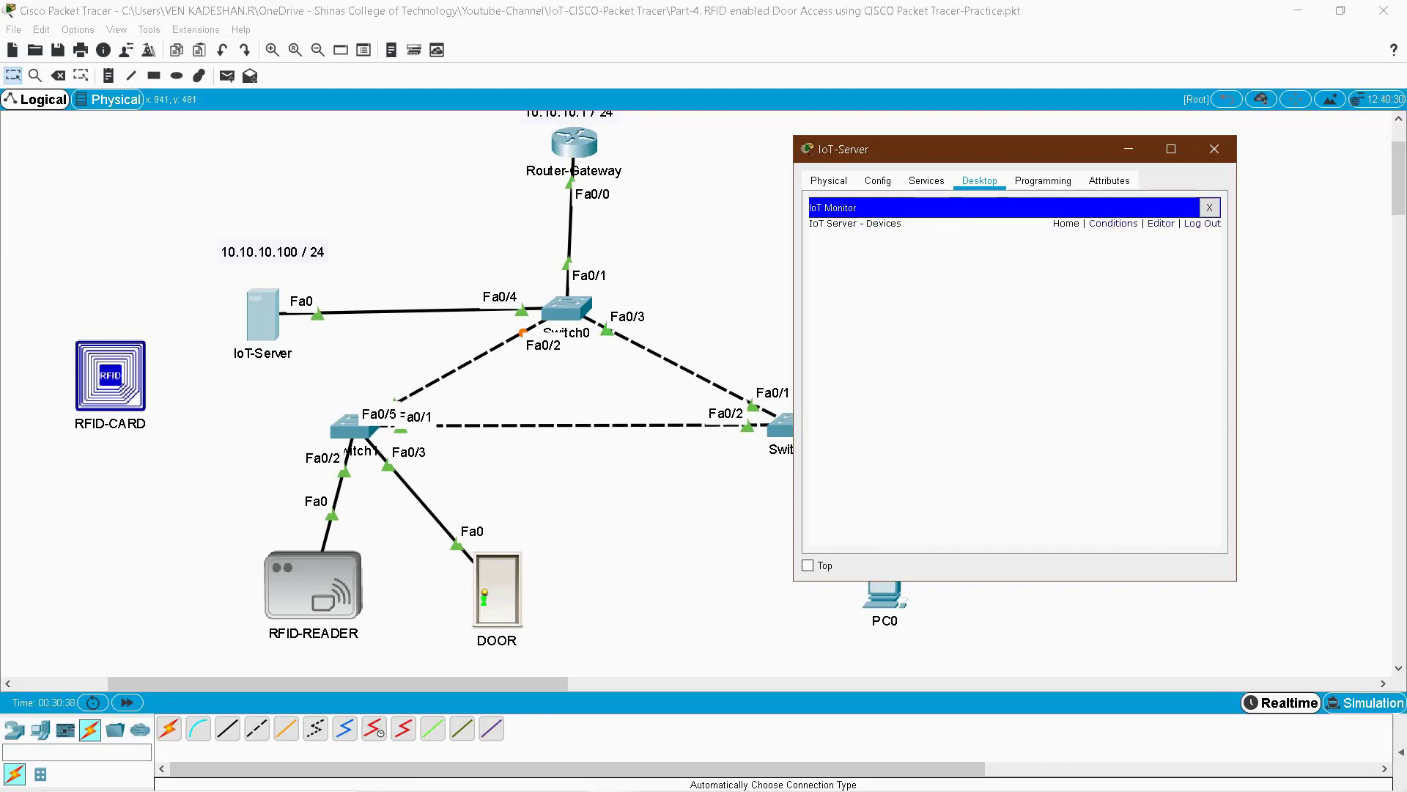
{"action": "left_click", "coordinate": [316, 583]}
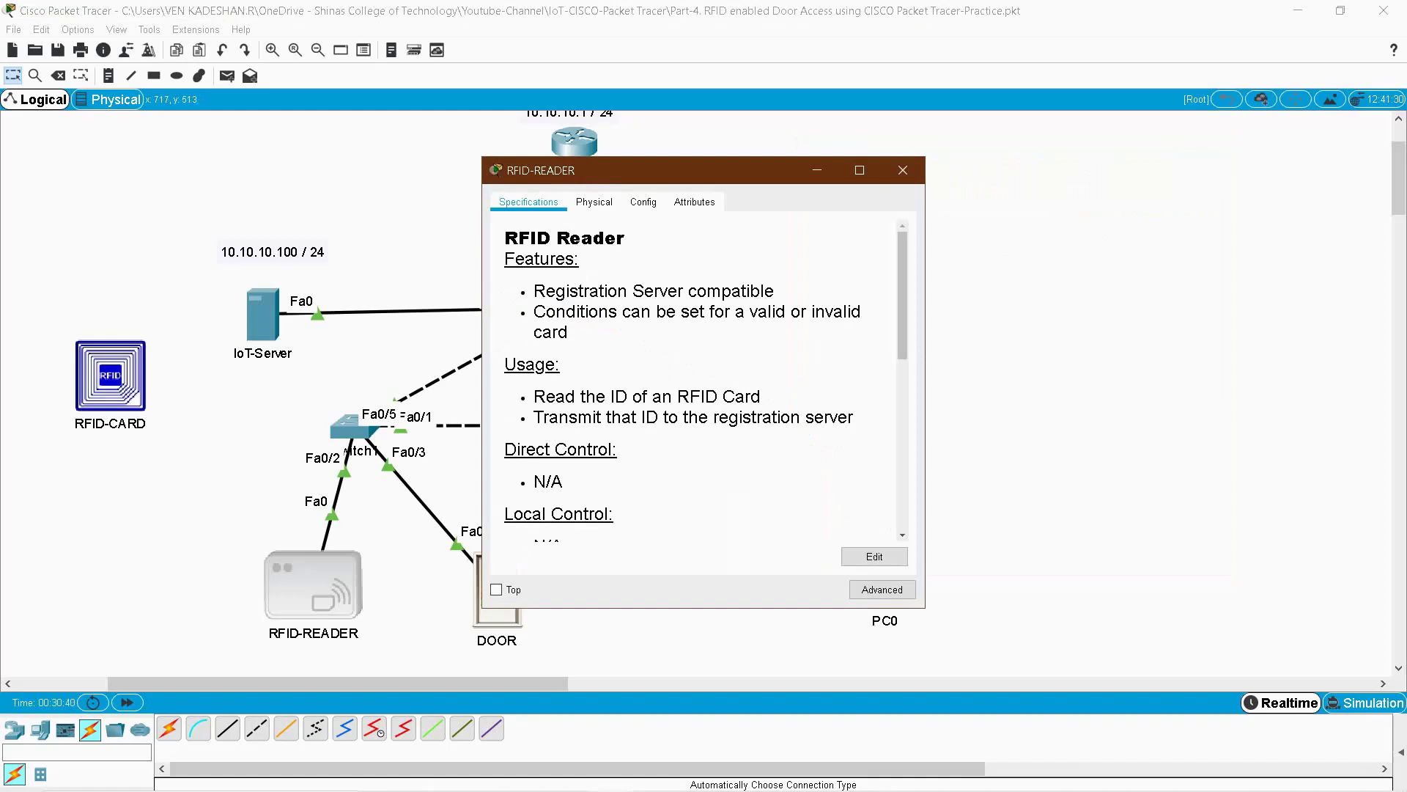
- Set the RFID reader's Gateway/DNS IPv4 to DHCP, then widen and move its window right
{"action": "left_click", "coordinate": [643, 202]}
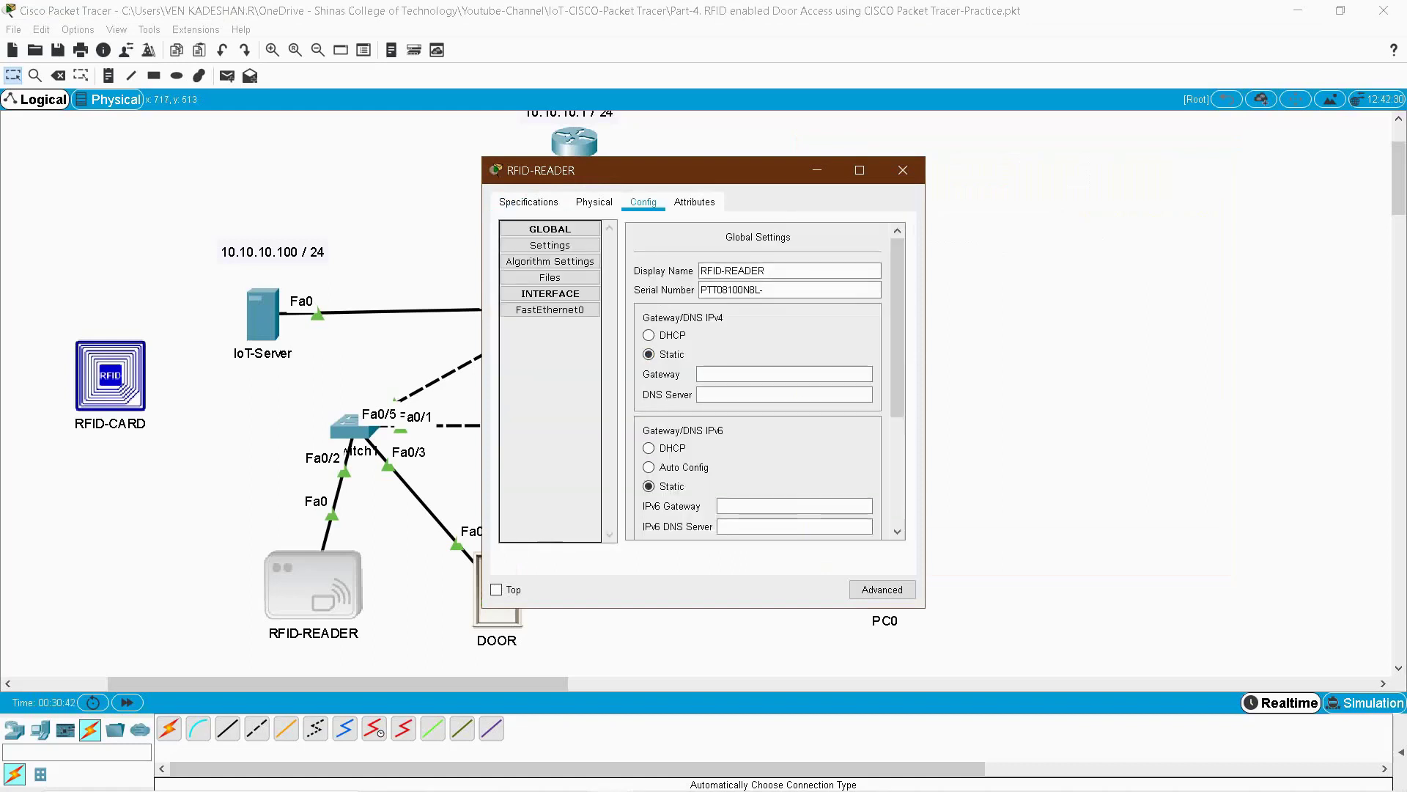
{"action": "left_click", "coordinate": [550, 310]}
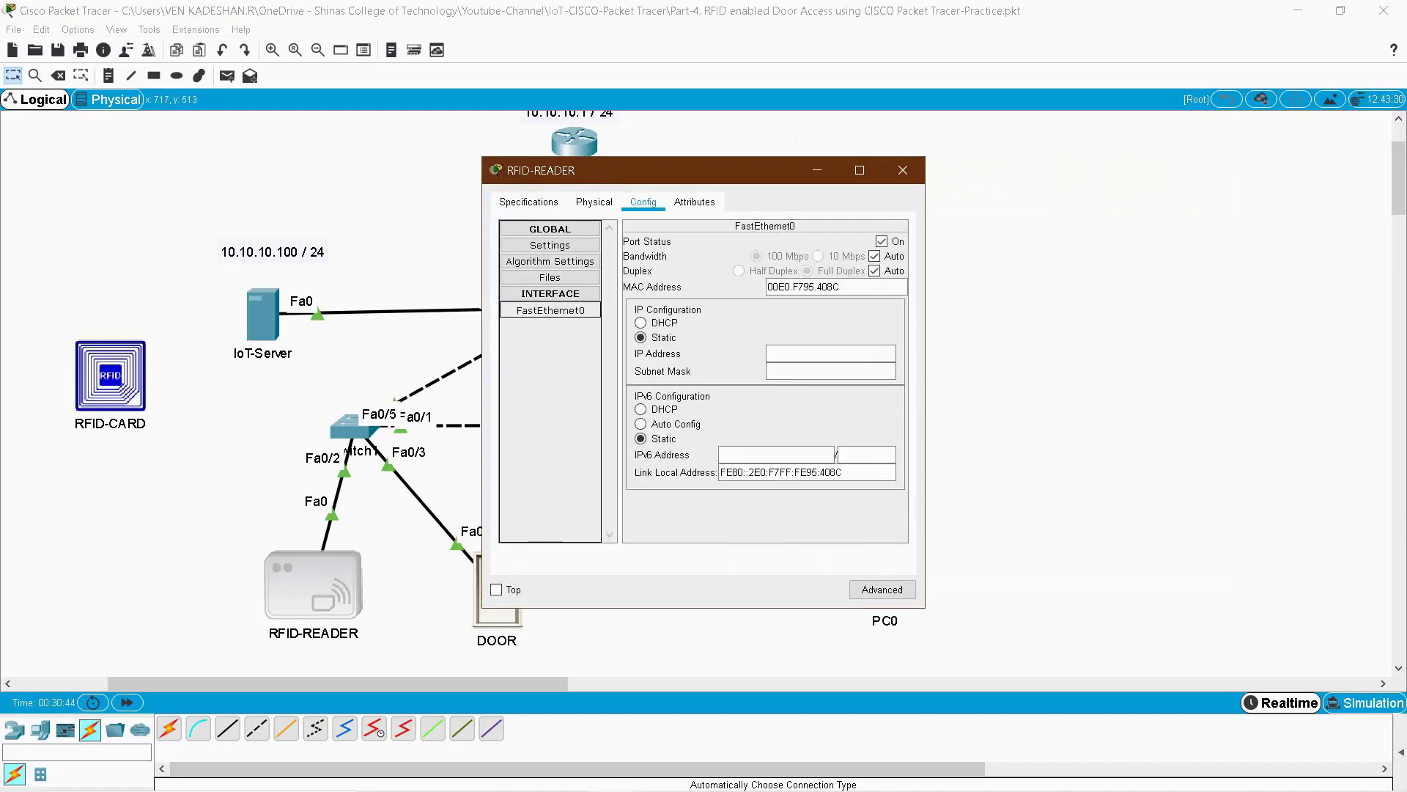
{"action": "left_click", "coordinate": [549, 245]}
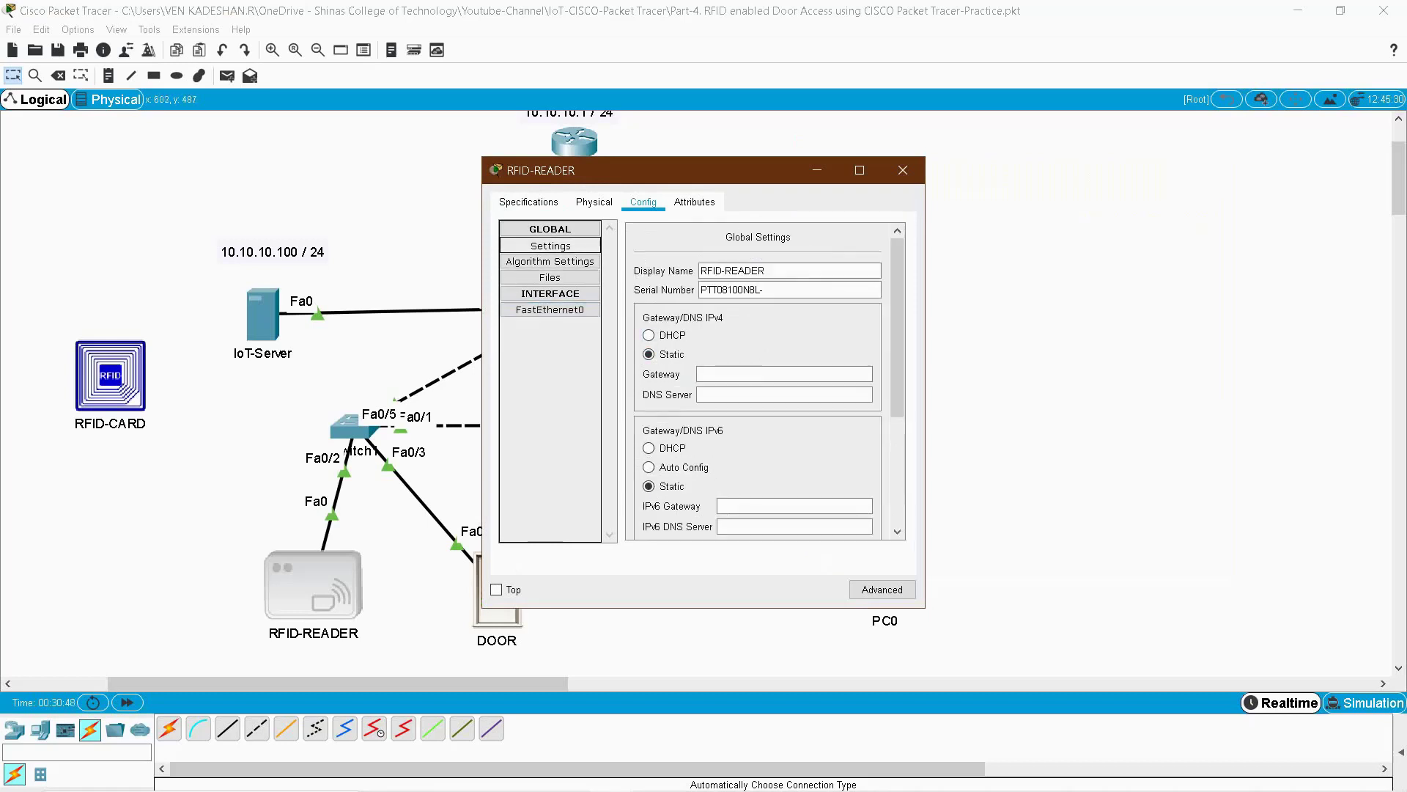
{"action": "left_click", "coordinate": [649, 335]}
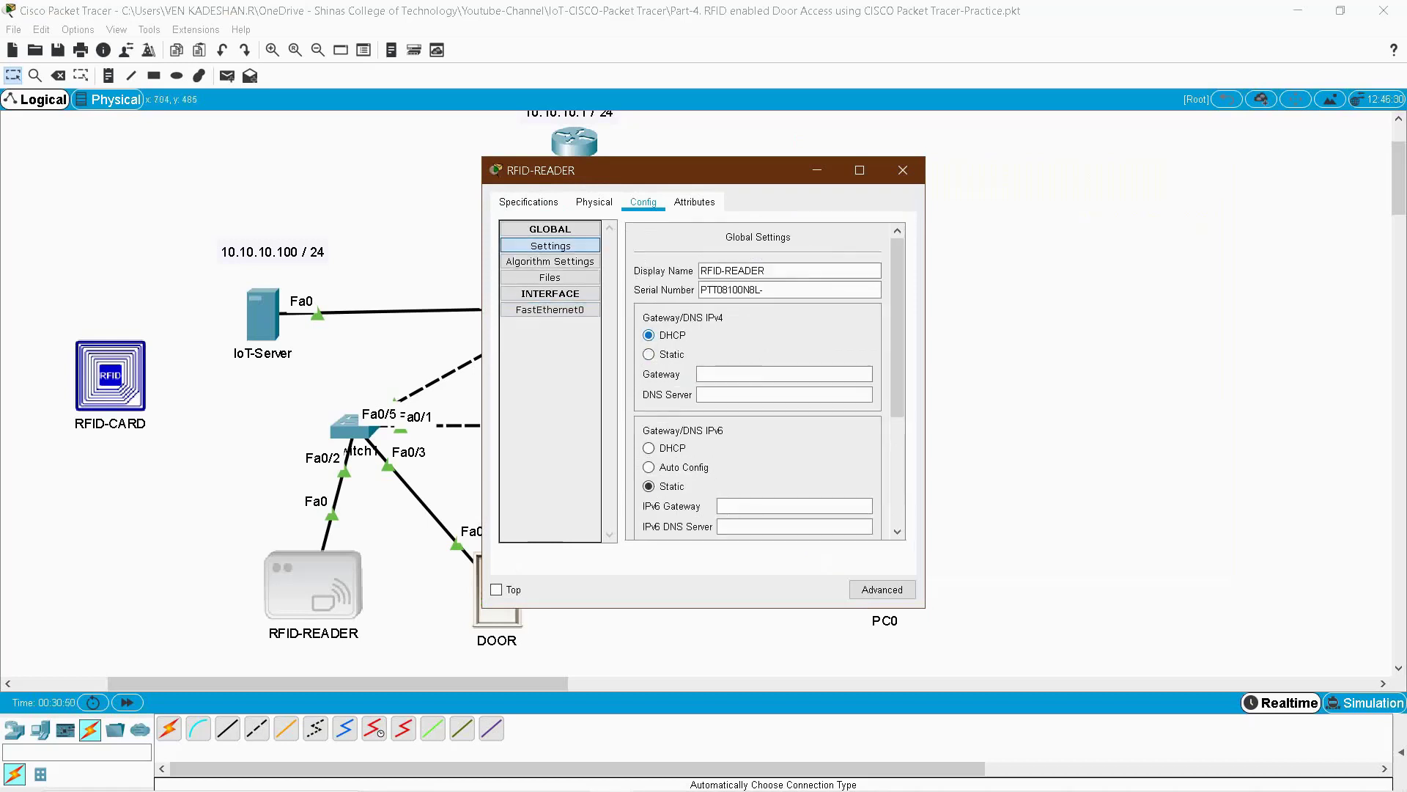
{"action": "left_click_drag", "start_coordinate": [927, 393], "coordinate": [1121, 393]}
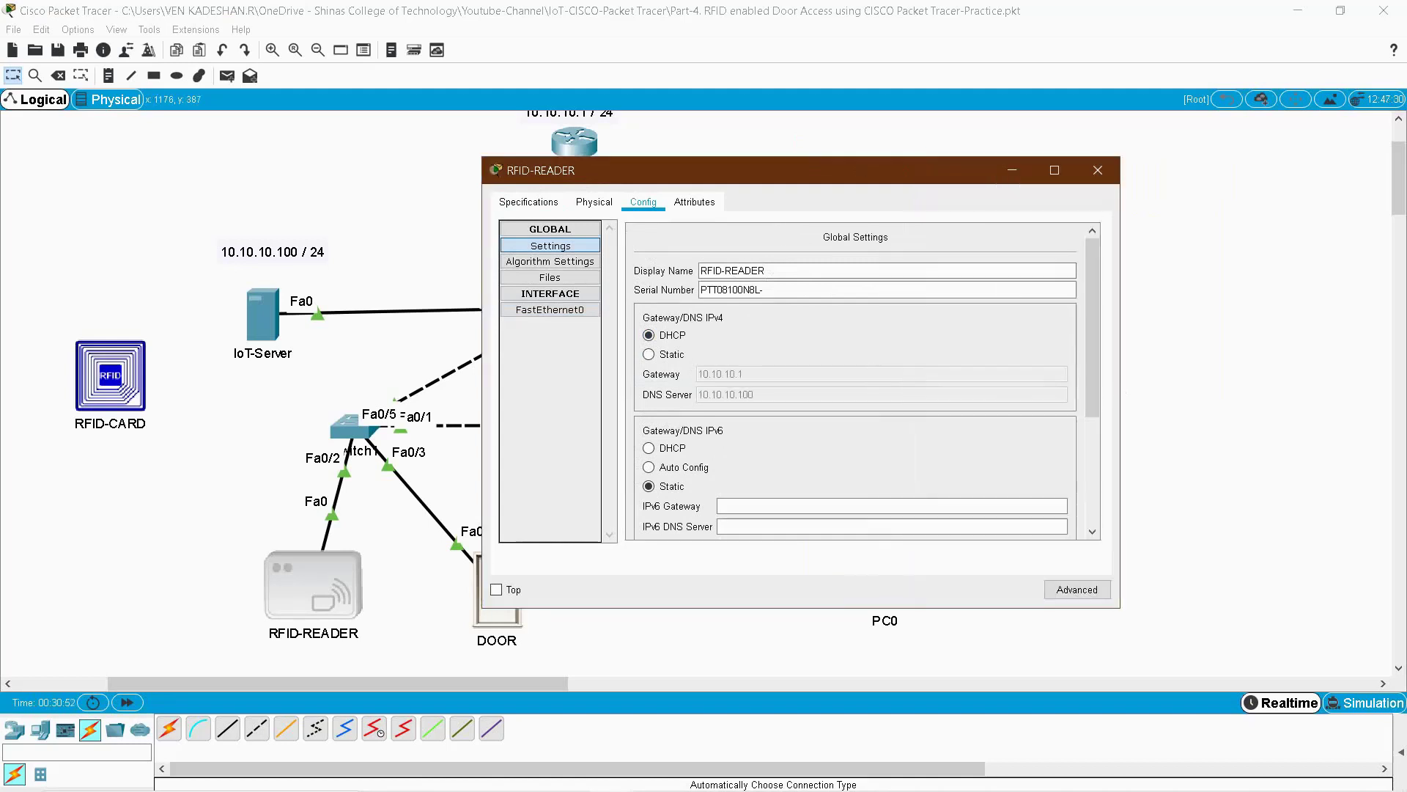
{"action": "left_click_drag", "start_coordinate": [806, 170], "coordinate": [1002, 171]}
- Close RFID-READER and run enable and show running-config in the Router-Gateway CLI
{"action": "left_click", "coordinate": [1294, 171]}
{"action": "left_click", "coordinate": [575, 142]}
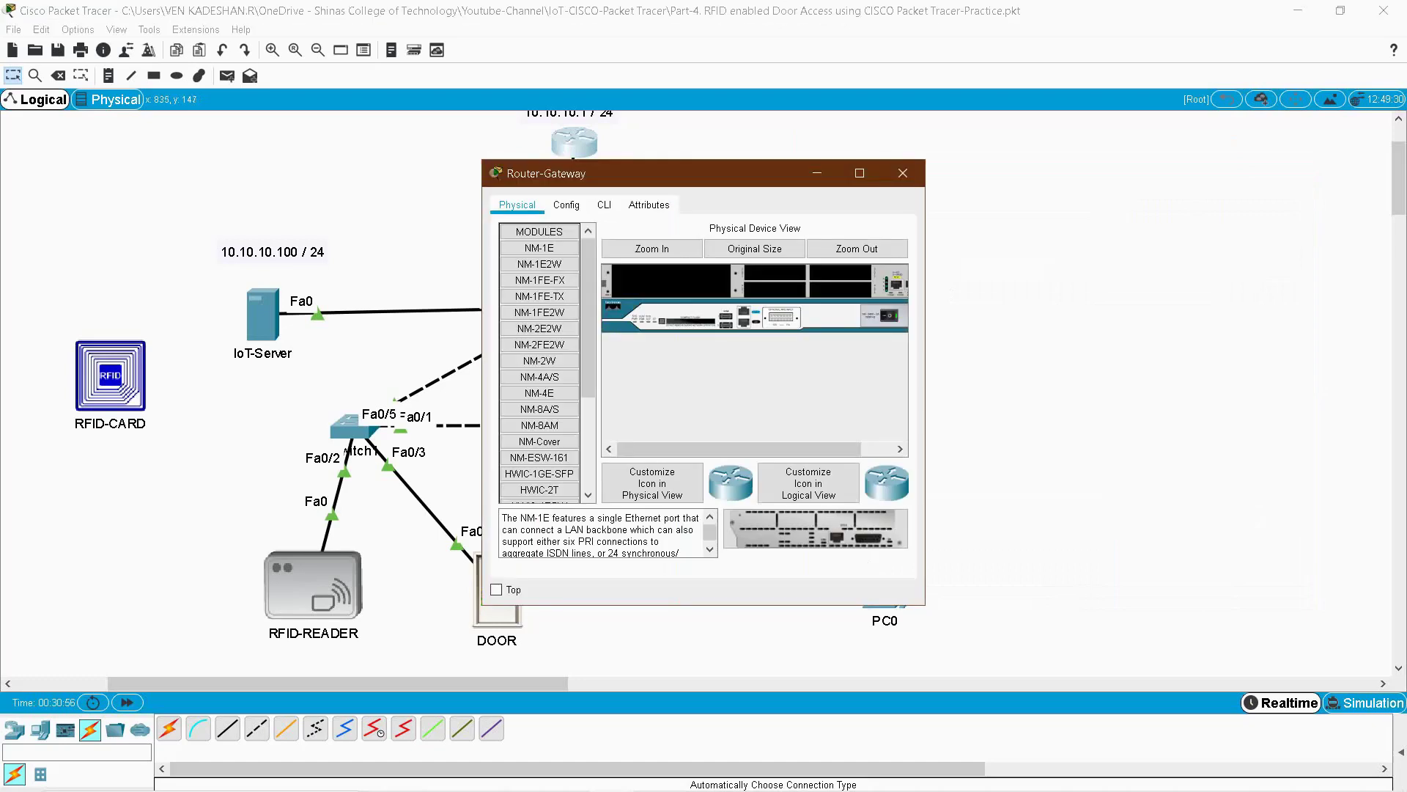
{"action": "left_click", "coordinate": [604, 204]}
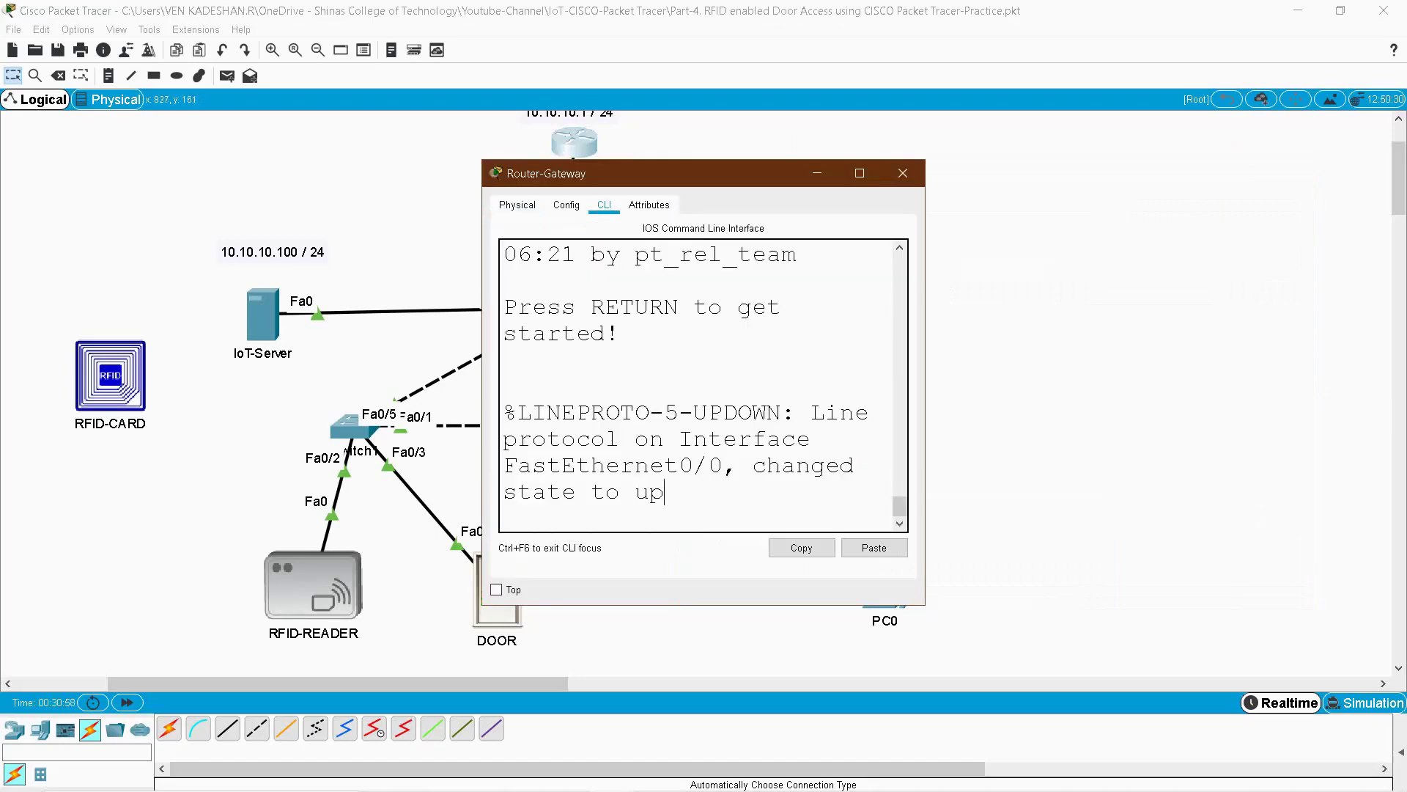
{"action": "key", "text": "Return"}
{"action": "key", "text": "Return"}
{"action": "key", "text": "Return"}
{"action": "type", "text": "en"}
{"action": "key", "text": "Return"}
{"action": "type", "text": "sh"}
{"action": "key", "text": "Tab"}
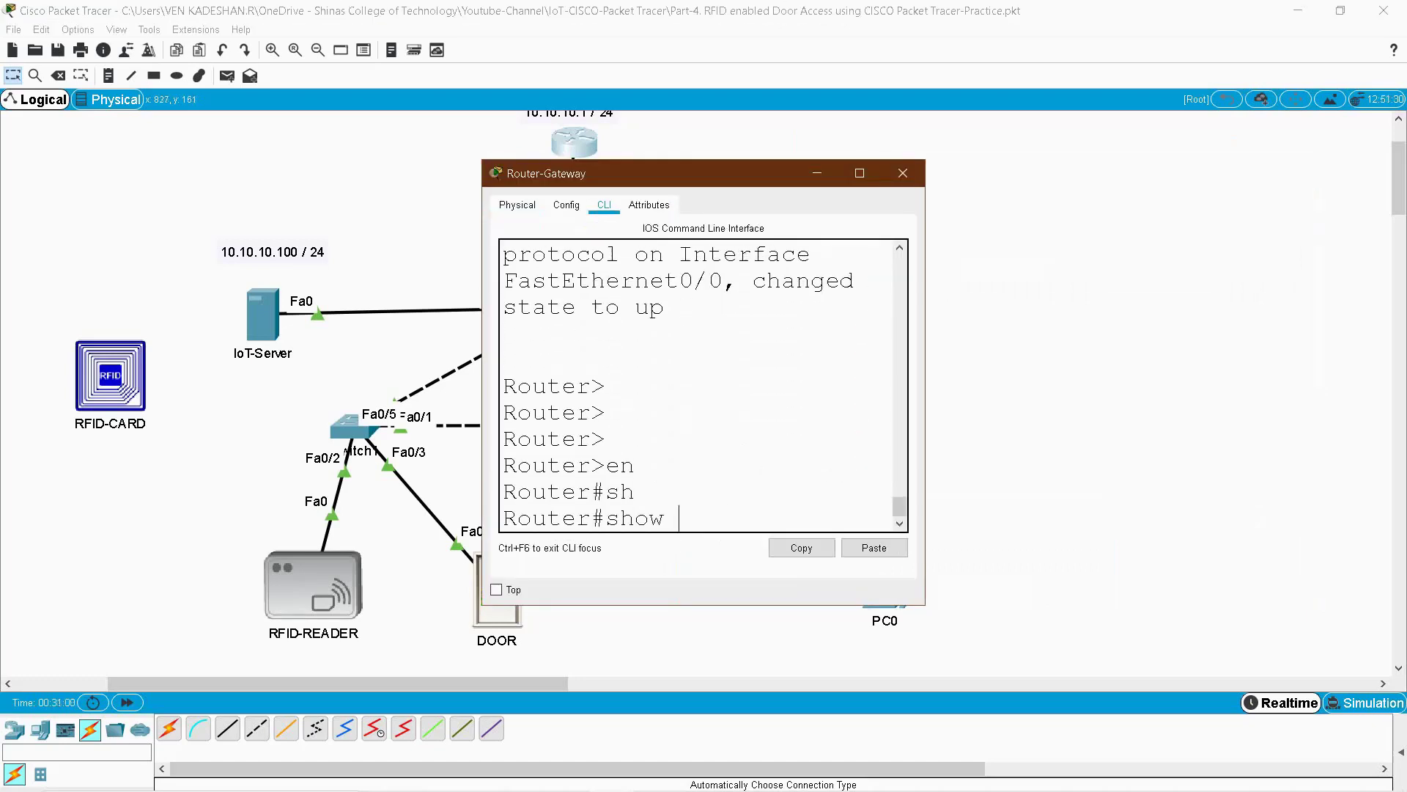
{"action": "type", "text": "run"}
{"action": "key", "text": "Return"}
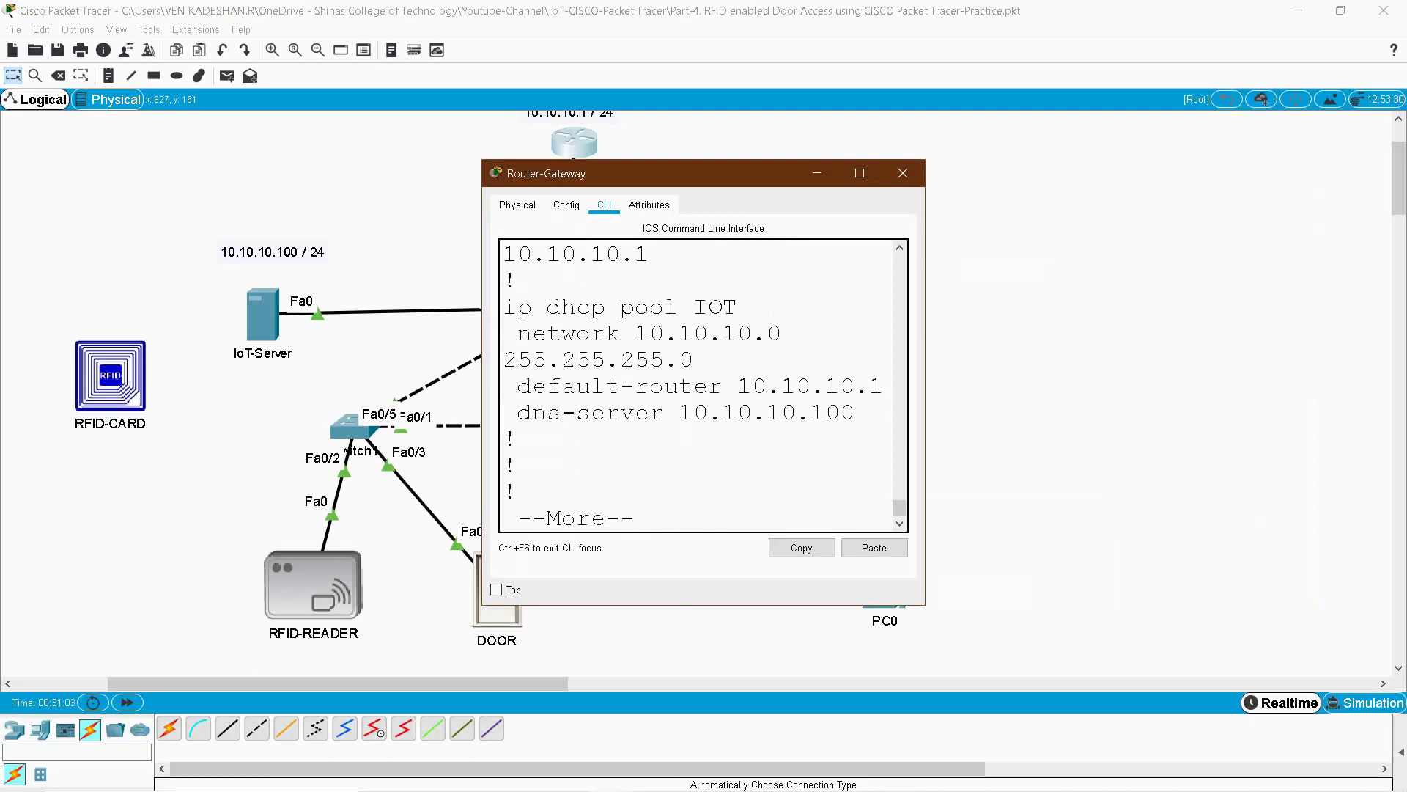
- Highlight pool IOT's network 10.10.10.0, router 10.10.10.1 and DNS 10.10.10.100, then close the router
{"action": "double_click", "coordinate": [716, 307]}
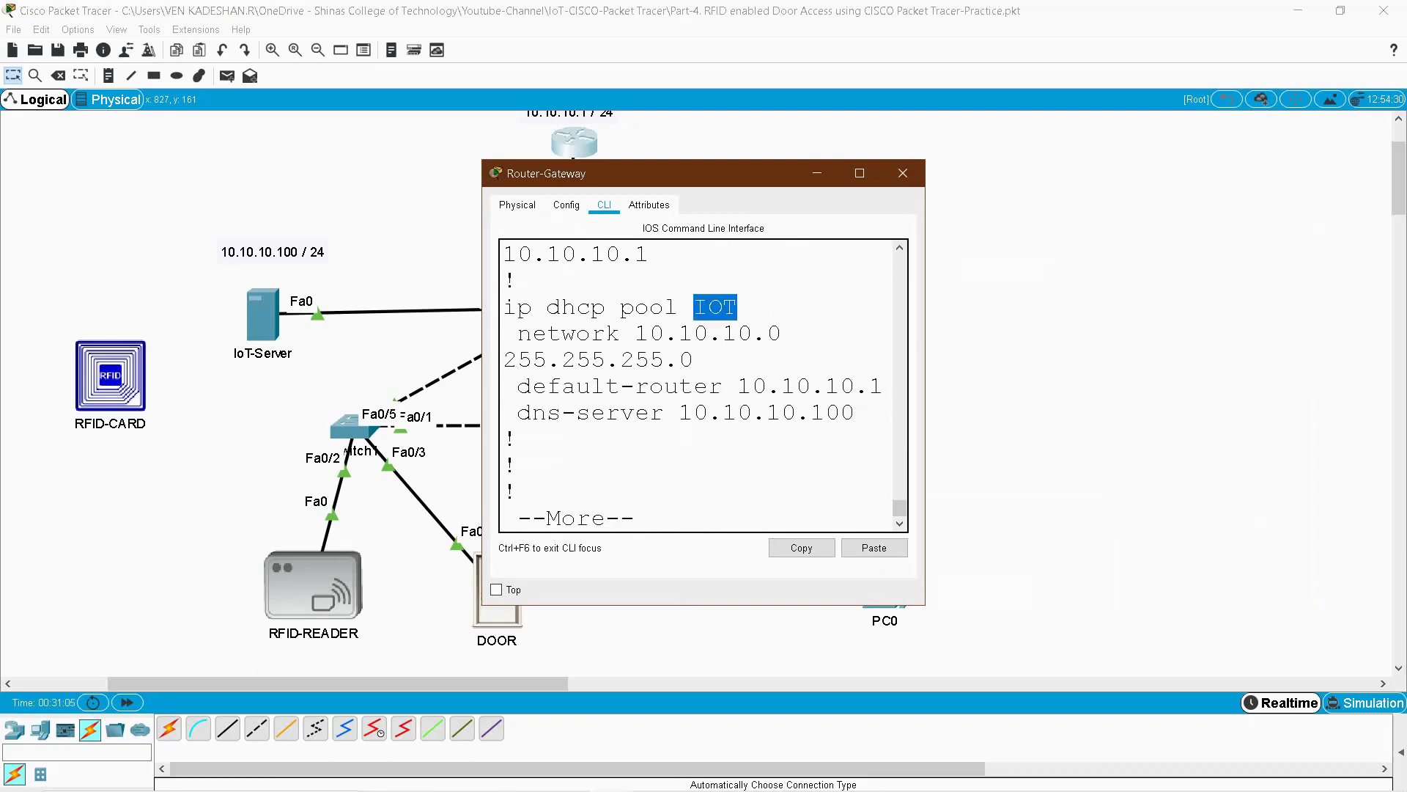
{"action": "left_click_drag", "start_coordinate": [635, 334], "coordinate": [782, 333]}
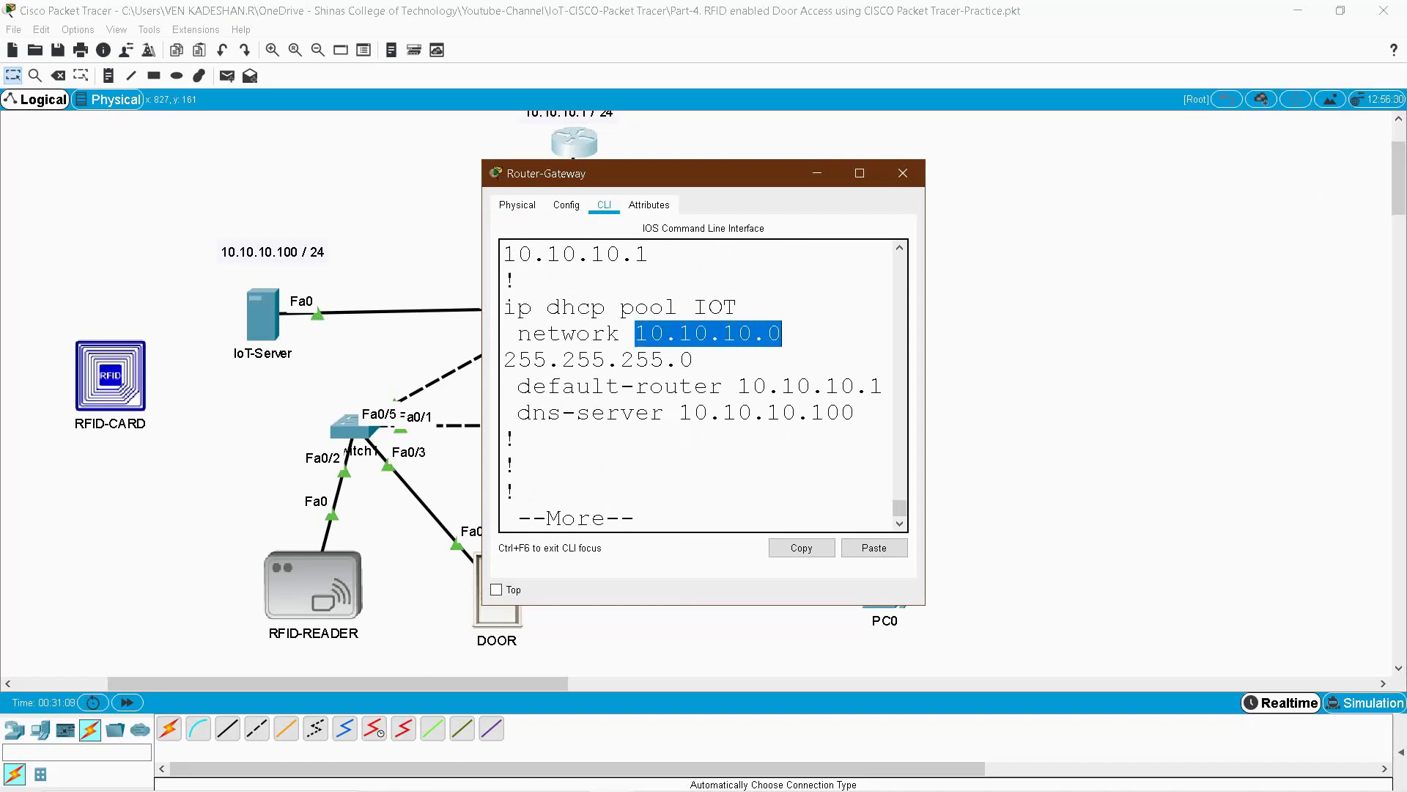
{"action": "left_click_drag", "start_coordinate": [737, 386], "coordinate": [885, 387]}
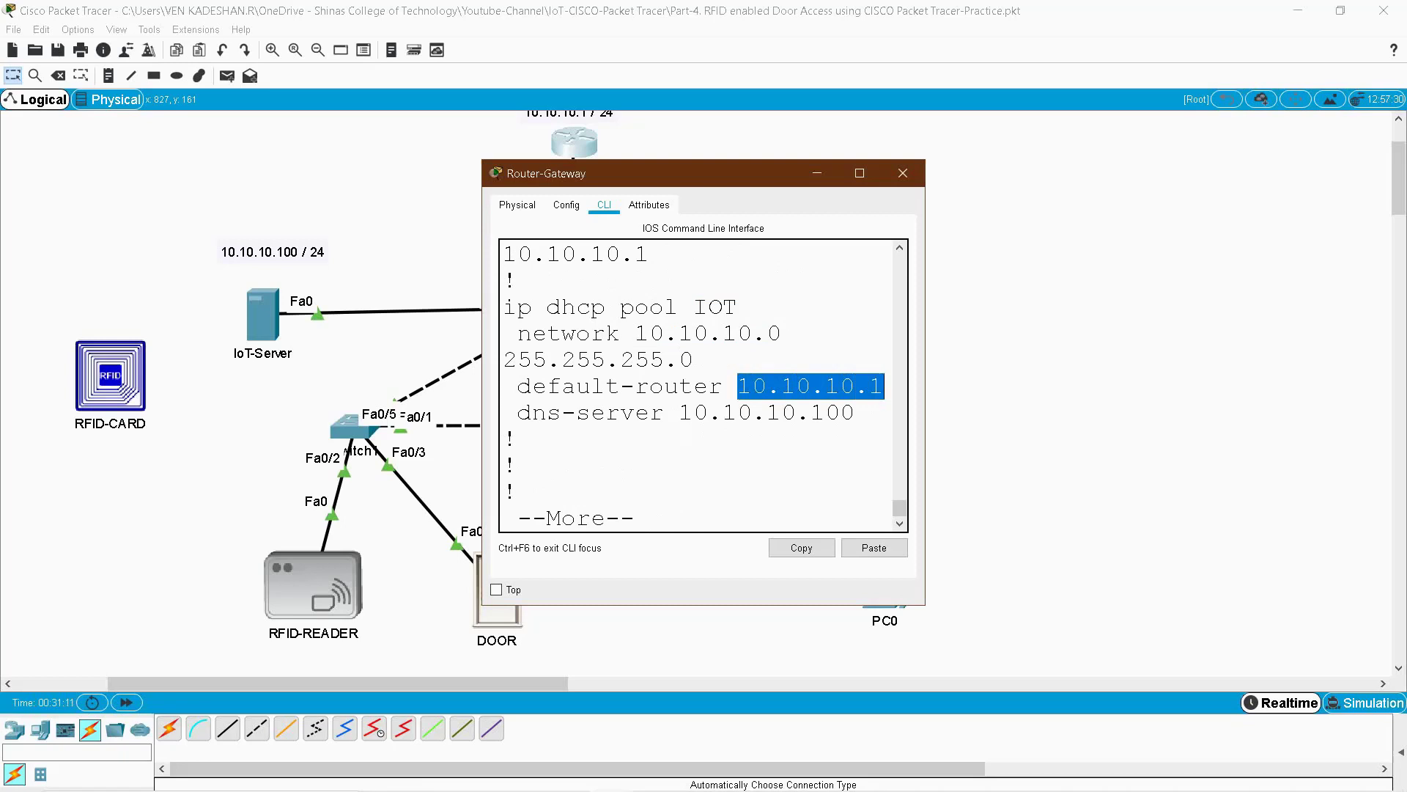
{"action": "left_click_drag", "start_coordinate": [679, 413], "coordinate": [855, 413]}
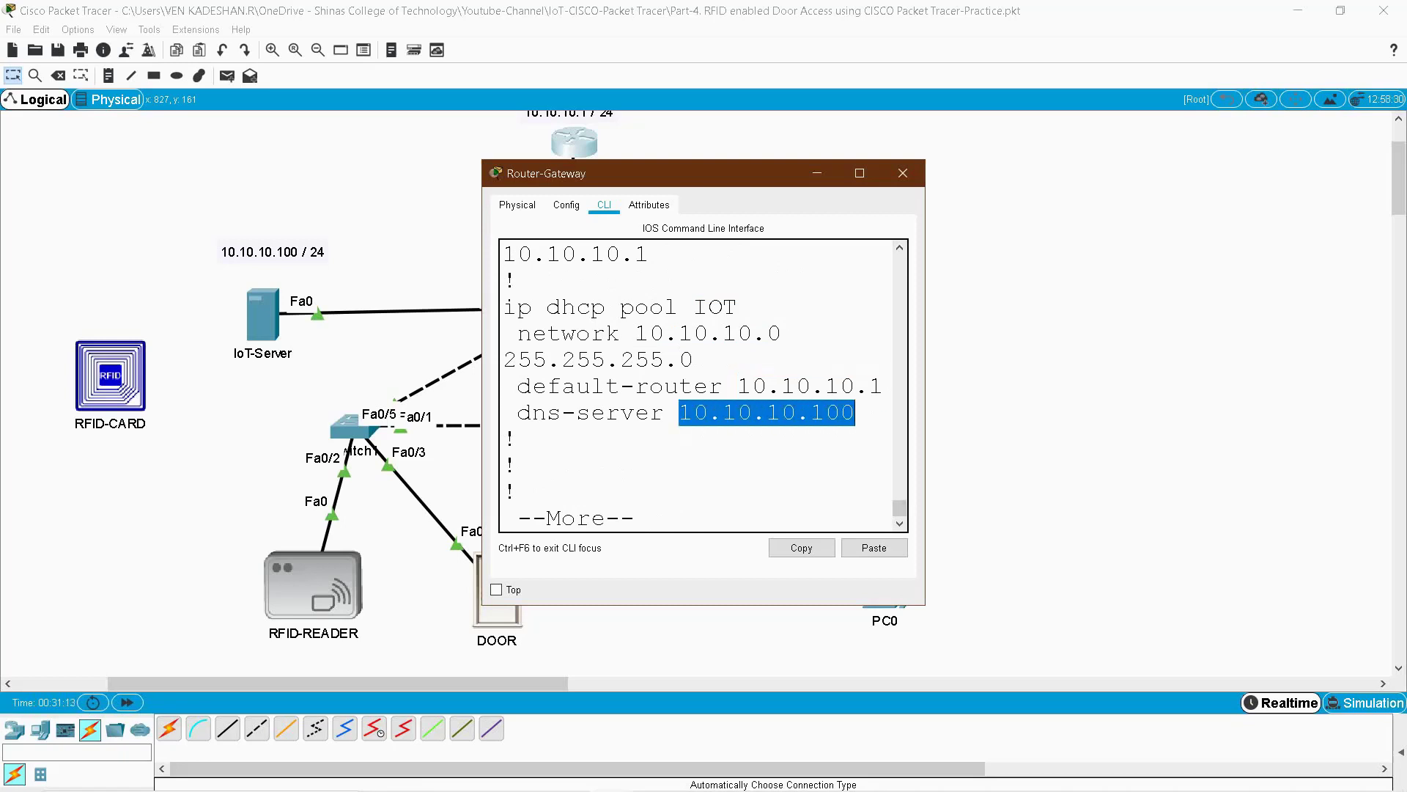
{"action": "left_click", "coordinate": [903, 173]}
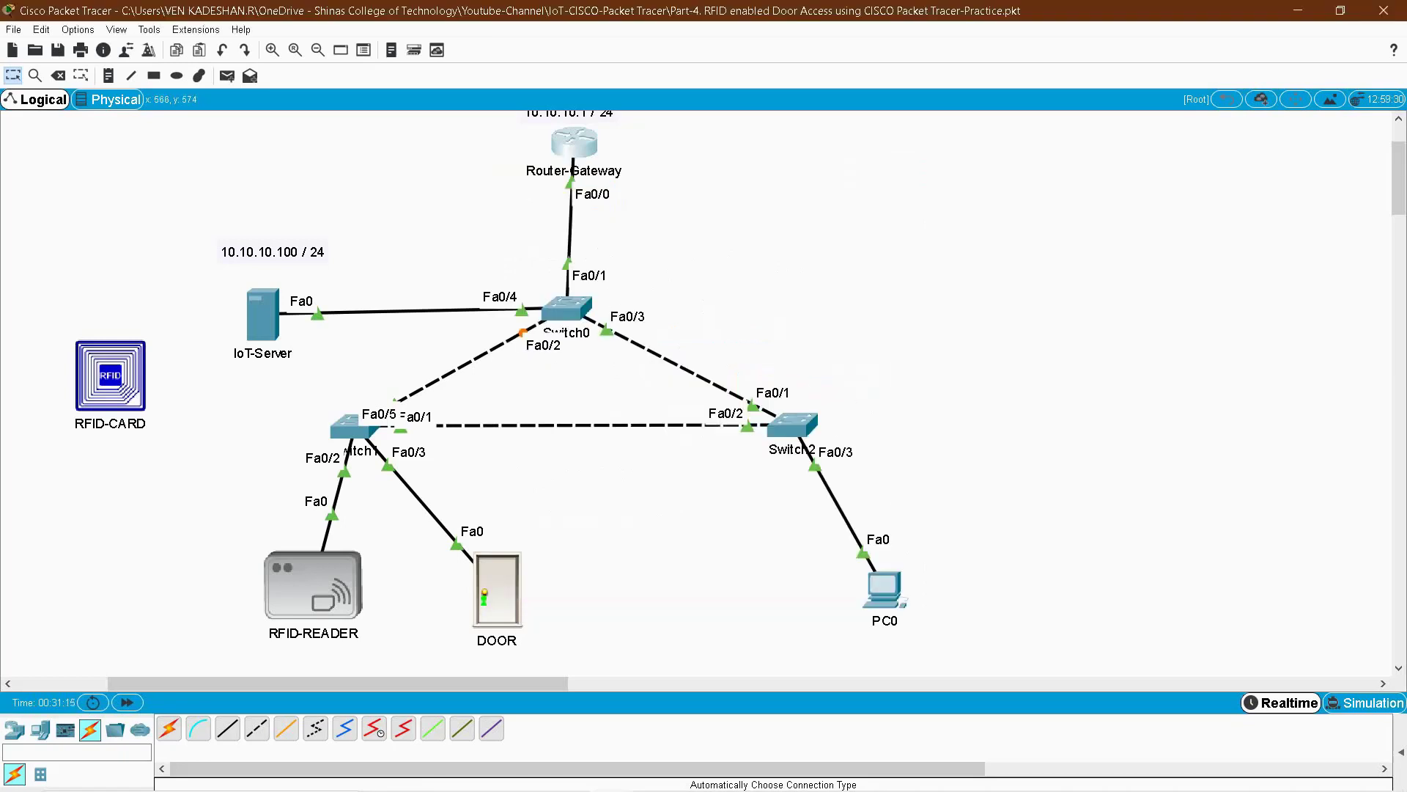
- Connect RFID-READER to remote server 10.10.10.100 using the admin user name and password, then switch to IoT-Server
{"action": "left_click", "coordinate": [314, 587]}
{"action": "scroll", "coordinate": [1056, 381], "scroll_direction": "down", "scroll_amount": 5}
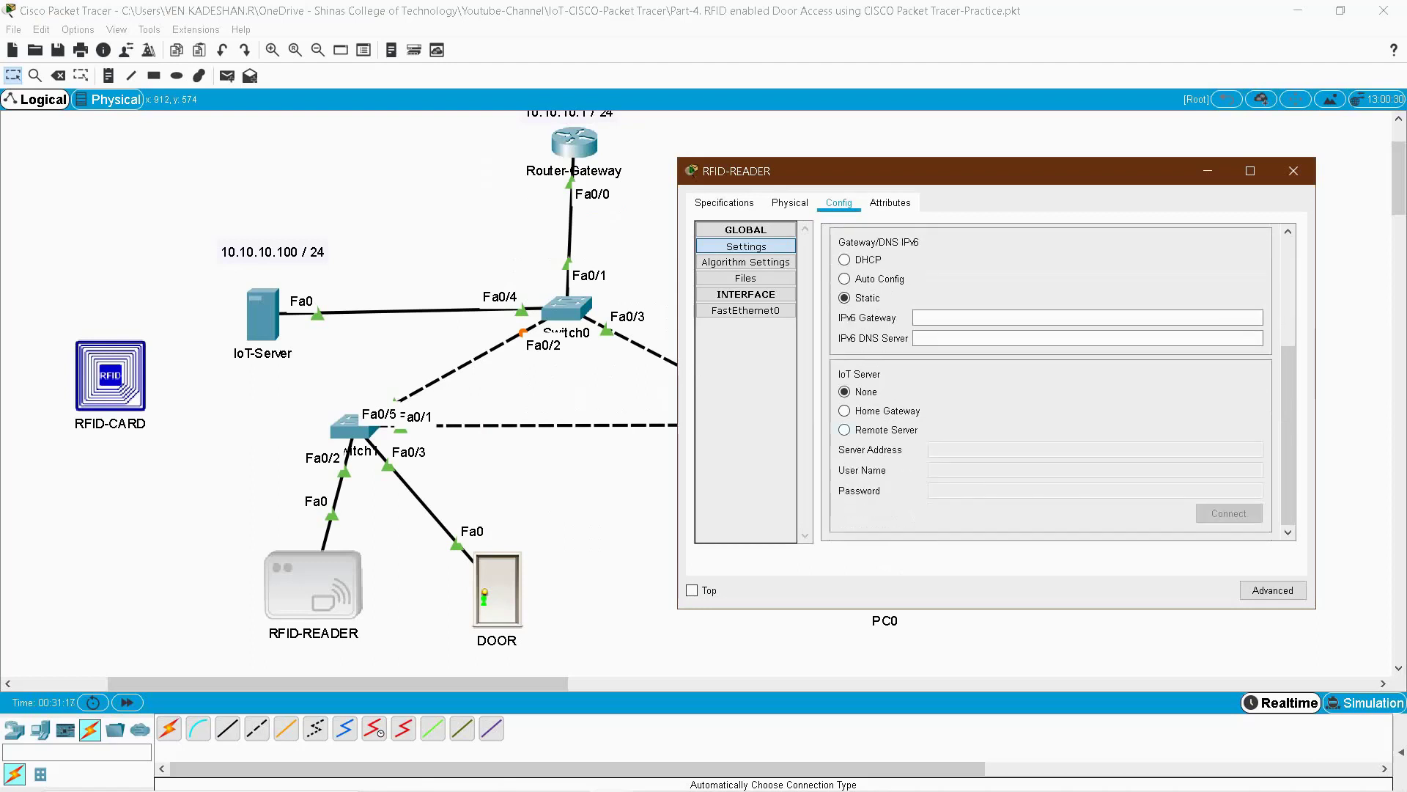
{"action": "left_click", "coordinate": [844, 429]}
{"action": "type", "text": "10.10.10.100"}
{"action": "left_click", "coordinate": [1095, 470]}
{"action": "type", "text": "admin"}
{"action": "left_click", "coordinate": [1095, 490]}
{"action": "type", "text": "admin"}
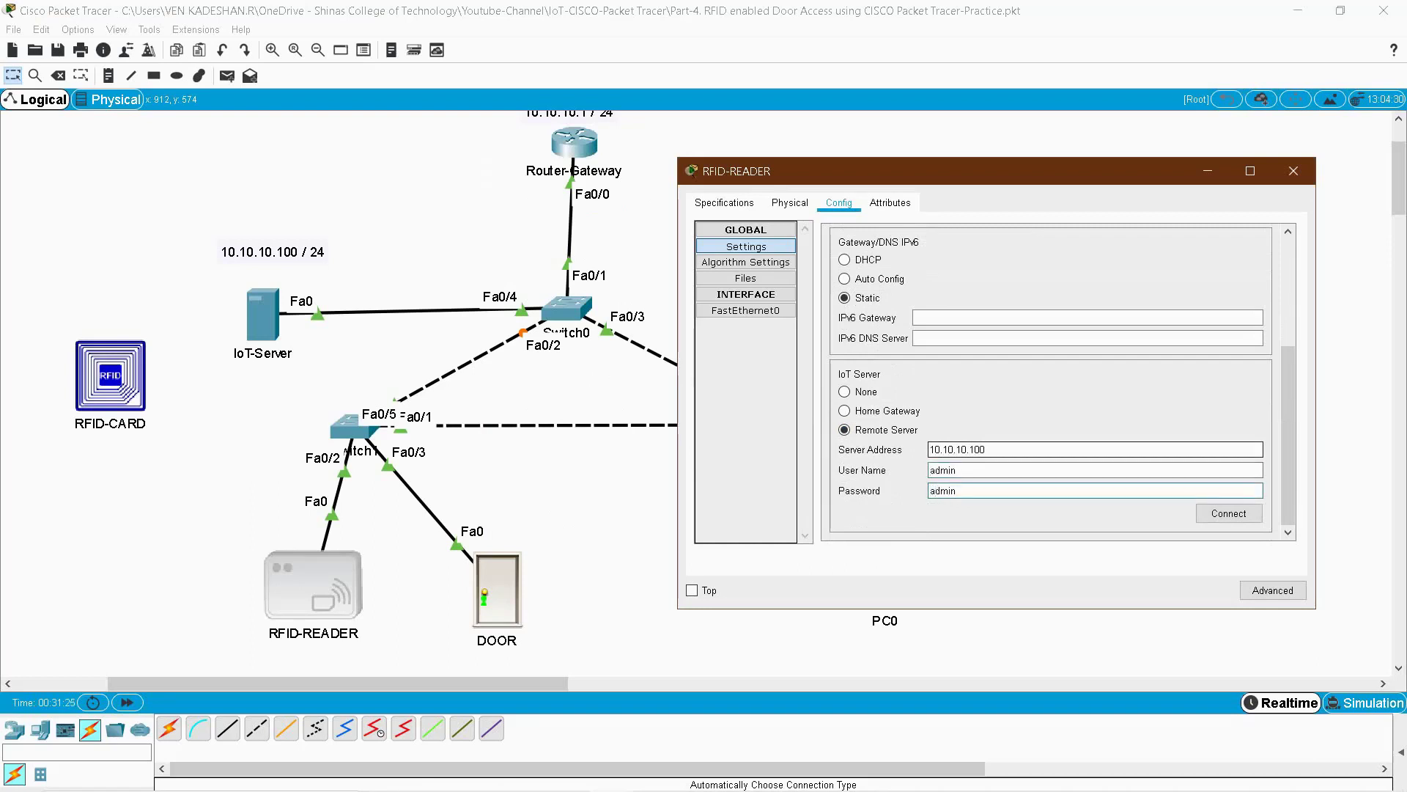
{"action": "left_click", "coordinate": [1228, 513]}
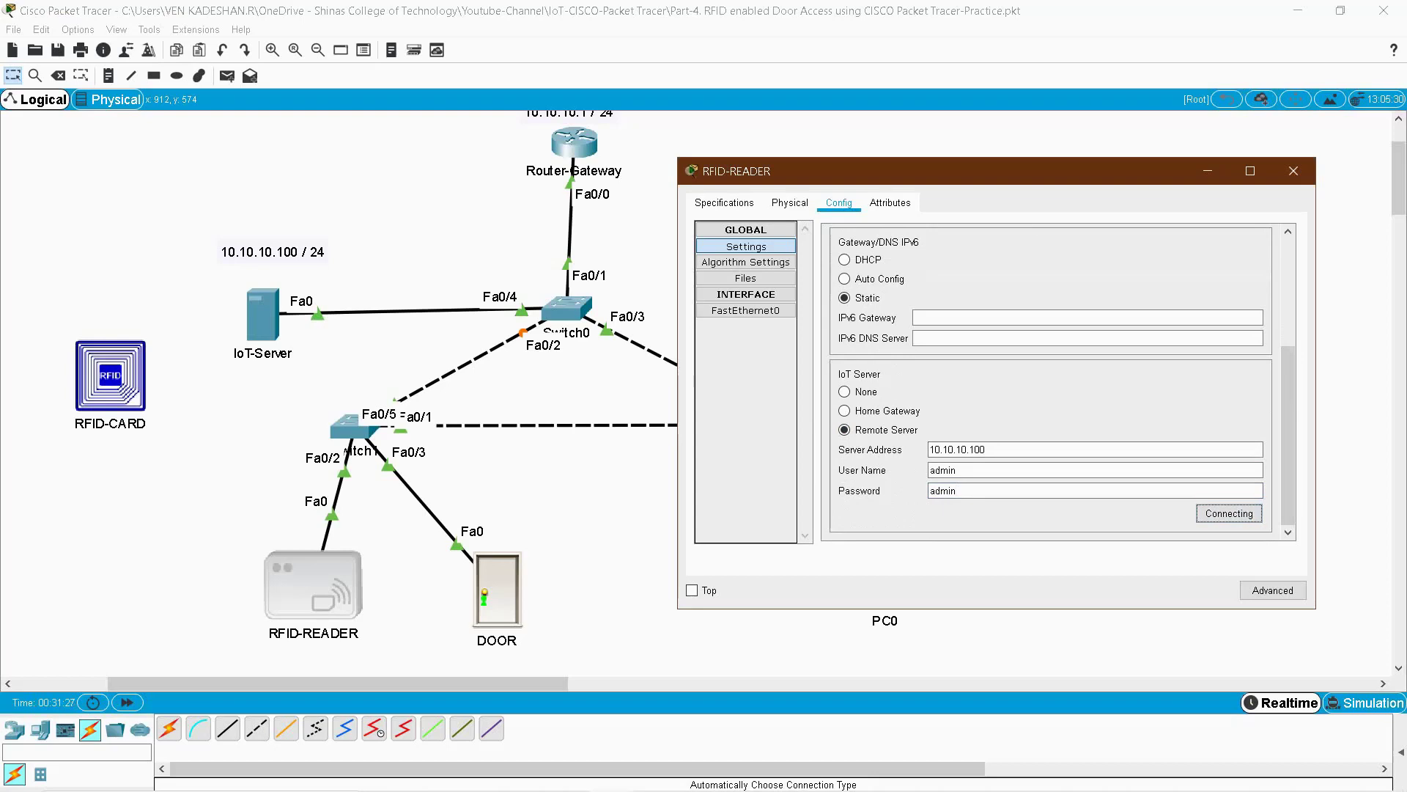
{"action": "left_click", "coordinate": [1294, 171]}
{"action": "key", "text": "alt+Tab"}
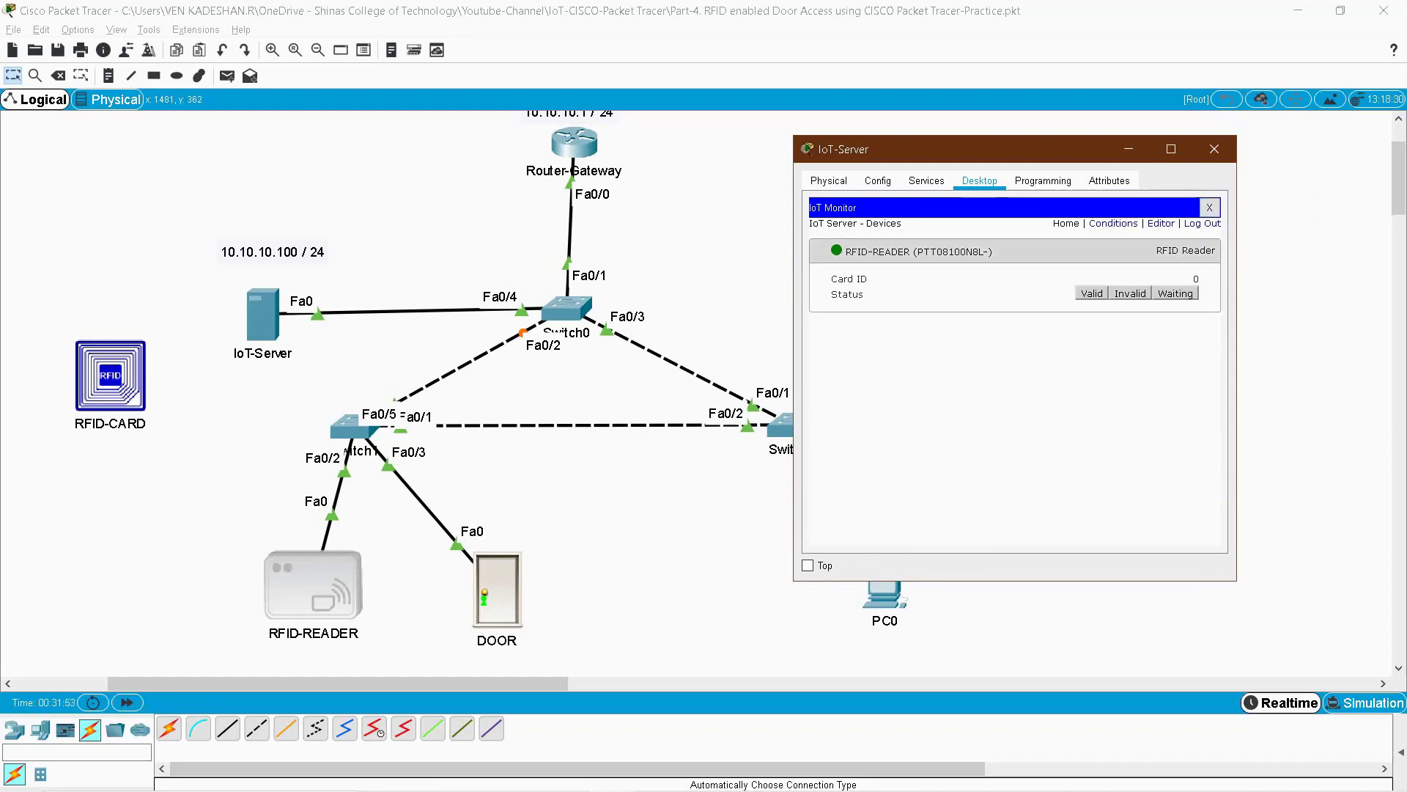
- Collapse the reader in the monitor and set DOOR's gateway and DNS to DHCP
{"action": "left_click", "coordinate": [1011, 251]}
{"action": "left_click", "coordinate": [497, 590]}
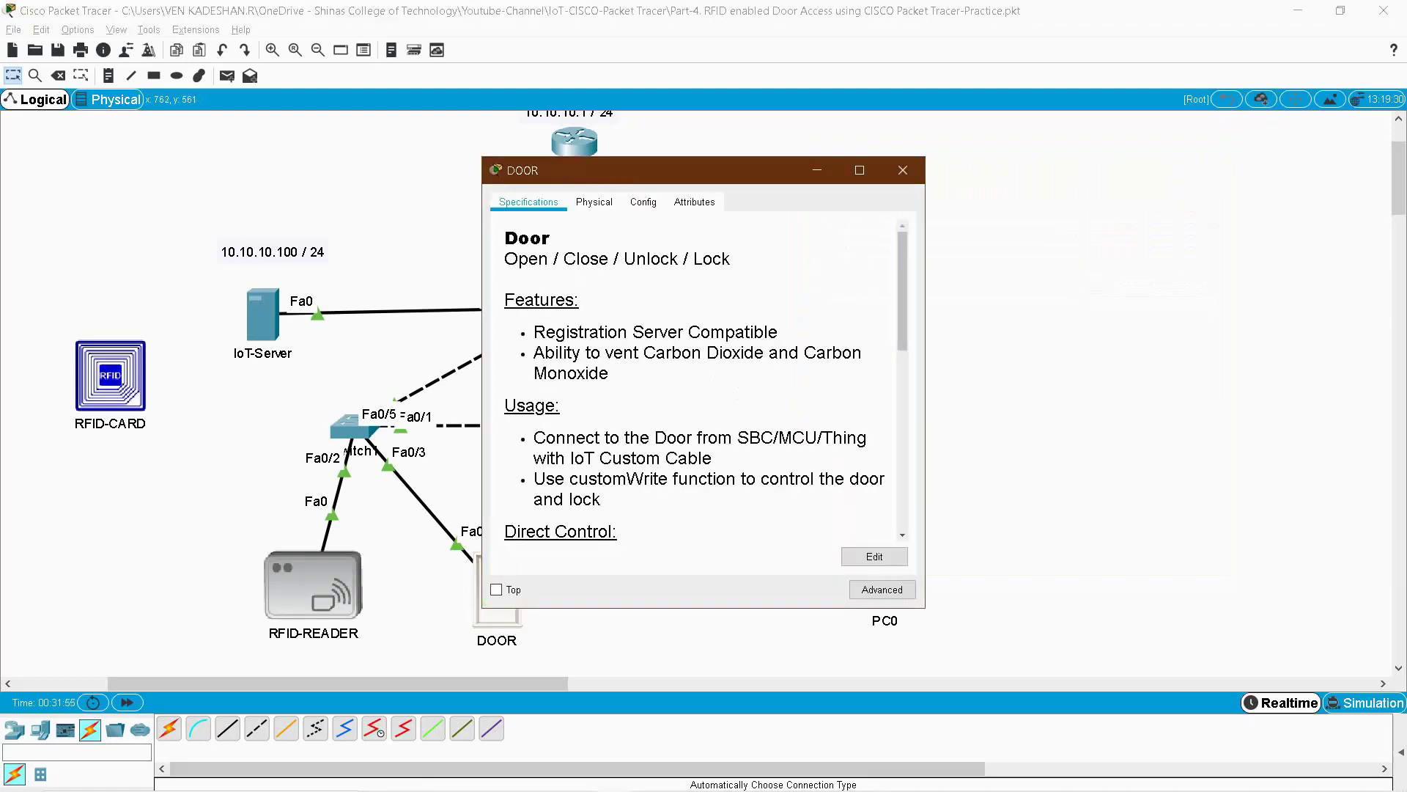
{"action": "left_click", "coordinate": [644, 202]}
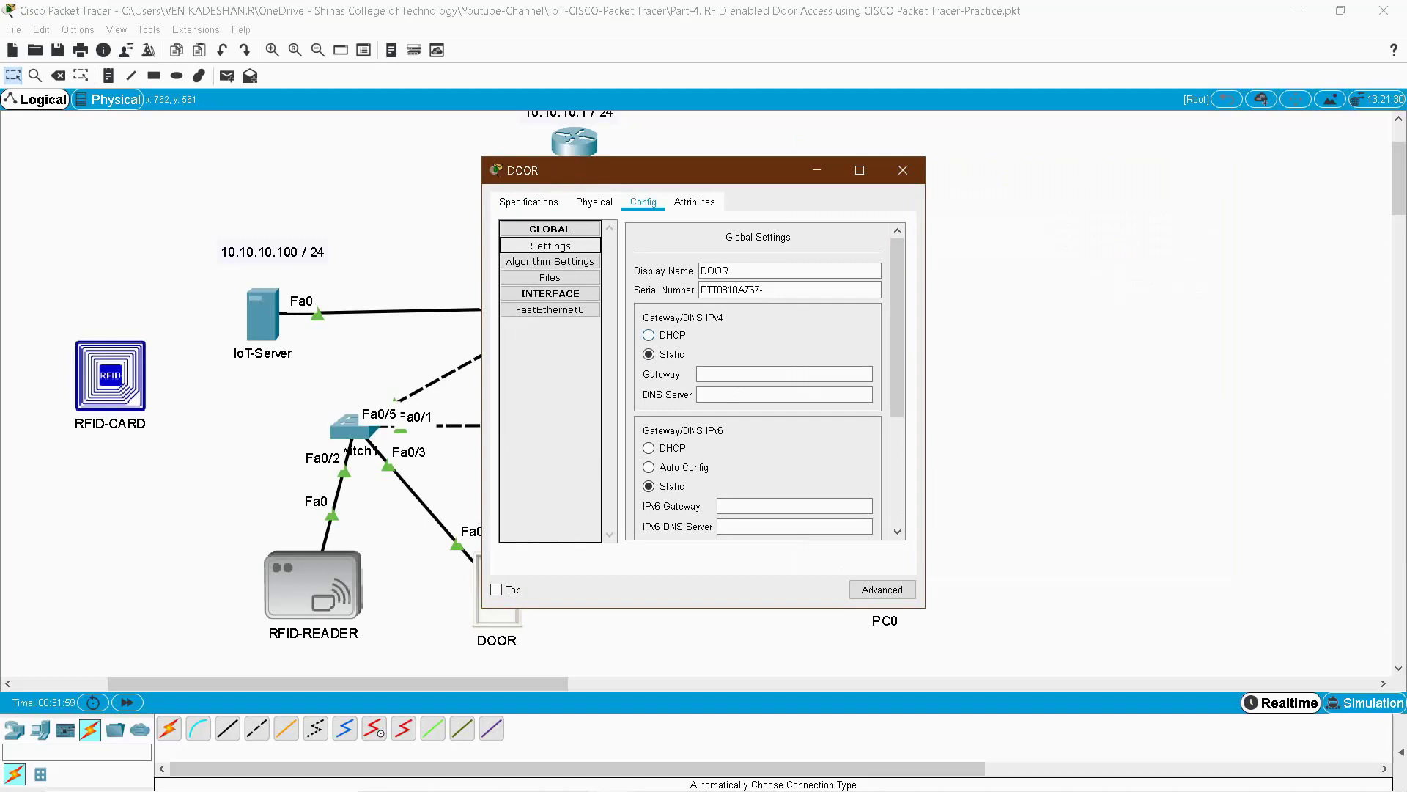
{"action": "left_click", "coordinate": [649, 335]}
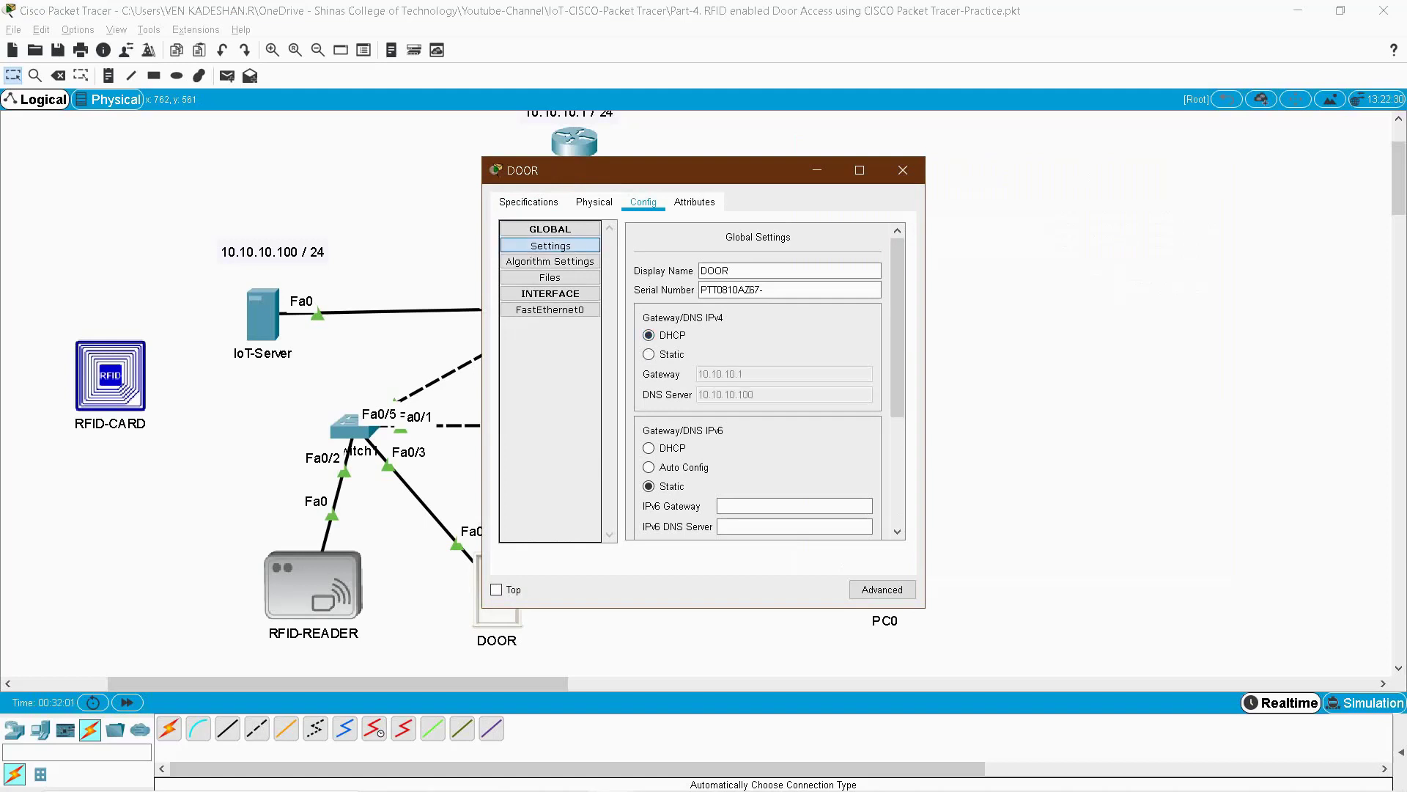
- Connect DOOR to remote server 10.10.10.100 with the admin user name and password, then return to IoT-Server
{"action": "scroll", "coordinate": [758, 382], "scroll_direction": "down", "scroll_amount": 3}
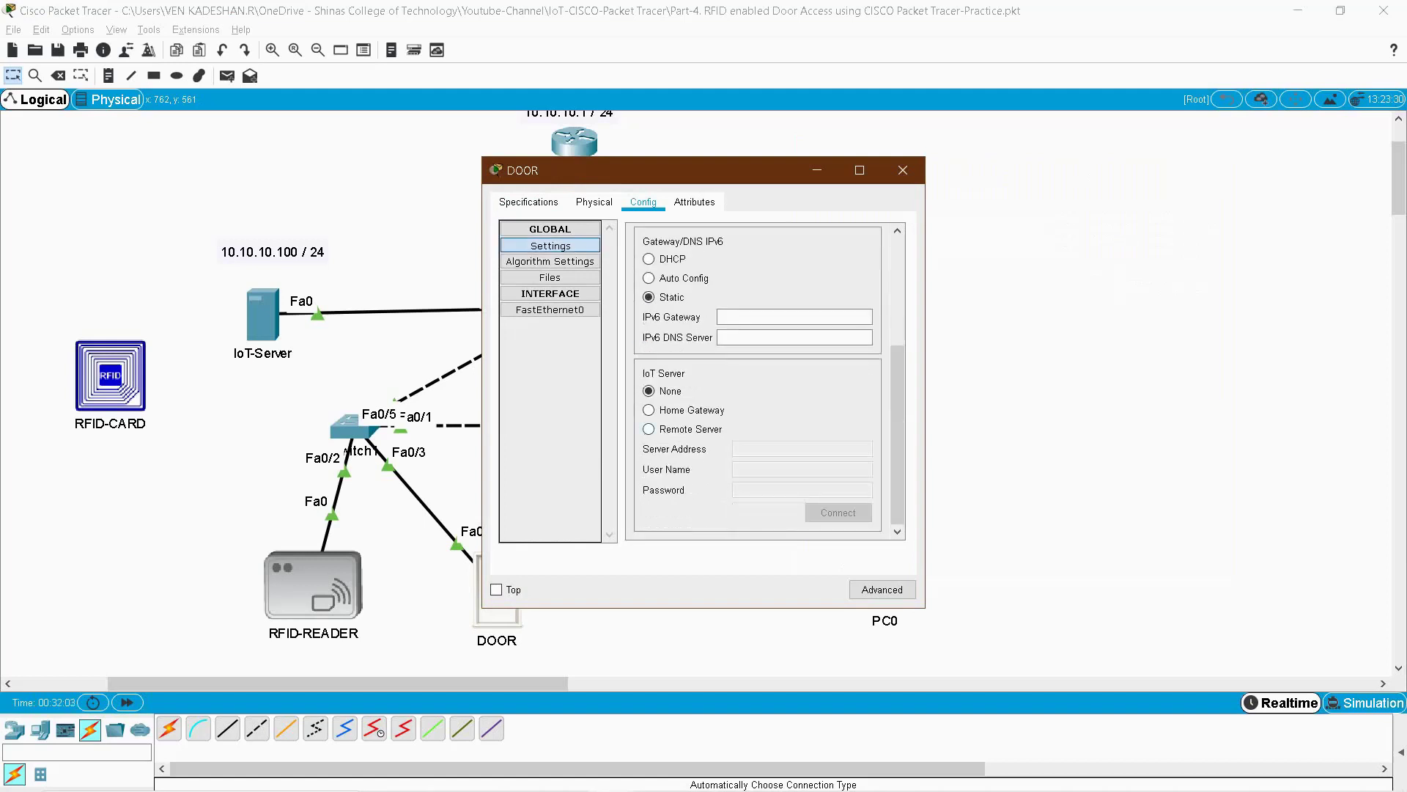
{"action": "left_click", "coordinate": [649, 429]}
{"action": "type", "text": "10.10.10.100"}
{"action": "key", "text": "Tab"}
{"action": "type", "text": "admin"}
{"action": "key", "text": "Tab"}
{"action": "type", "text": "admin"}
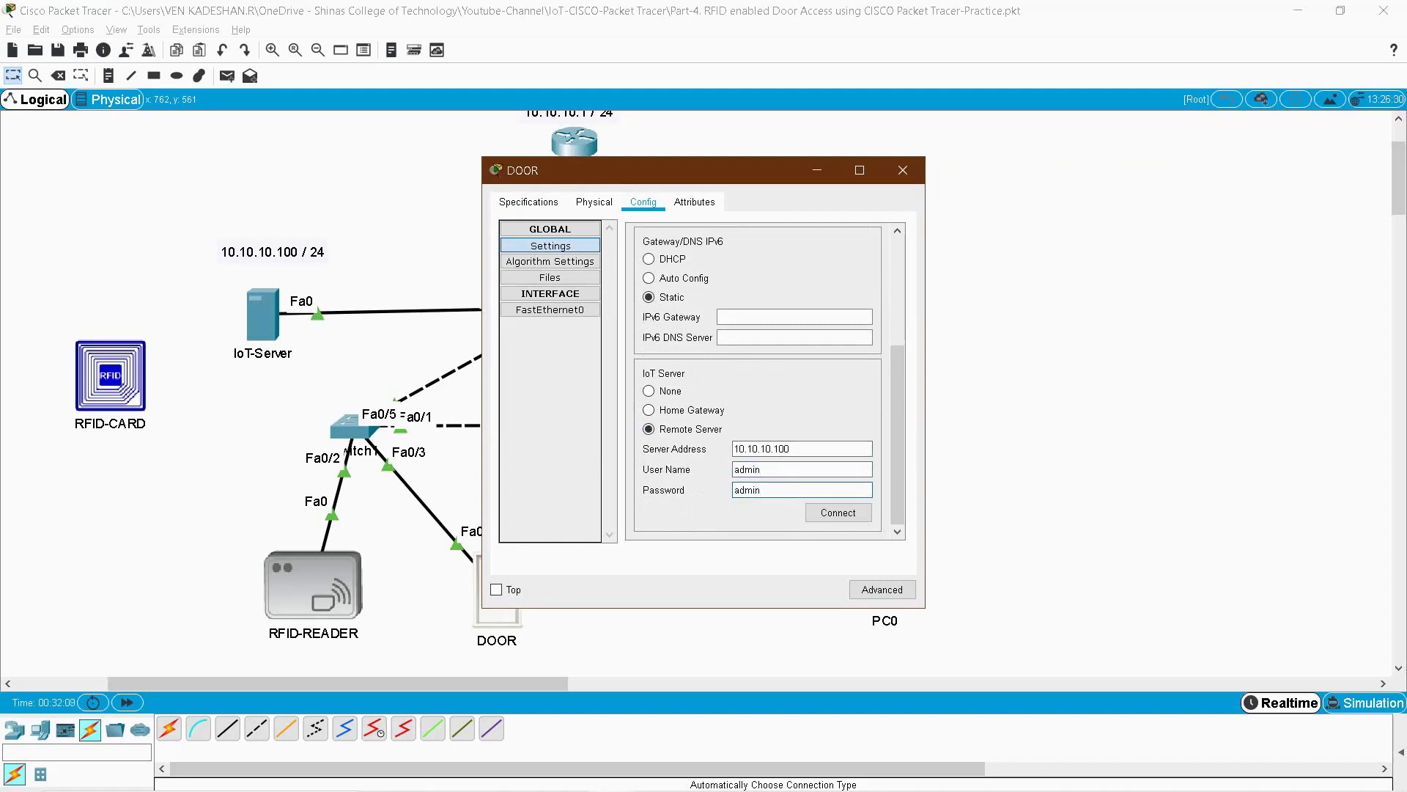
{"action": "left_click", "coordinate": [838, 512]}
{"action": "left_click", "coordinate": [904, 170]}
{"action": "key", "text": "alt+Tab"}
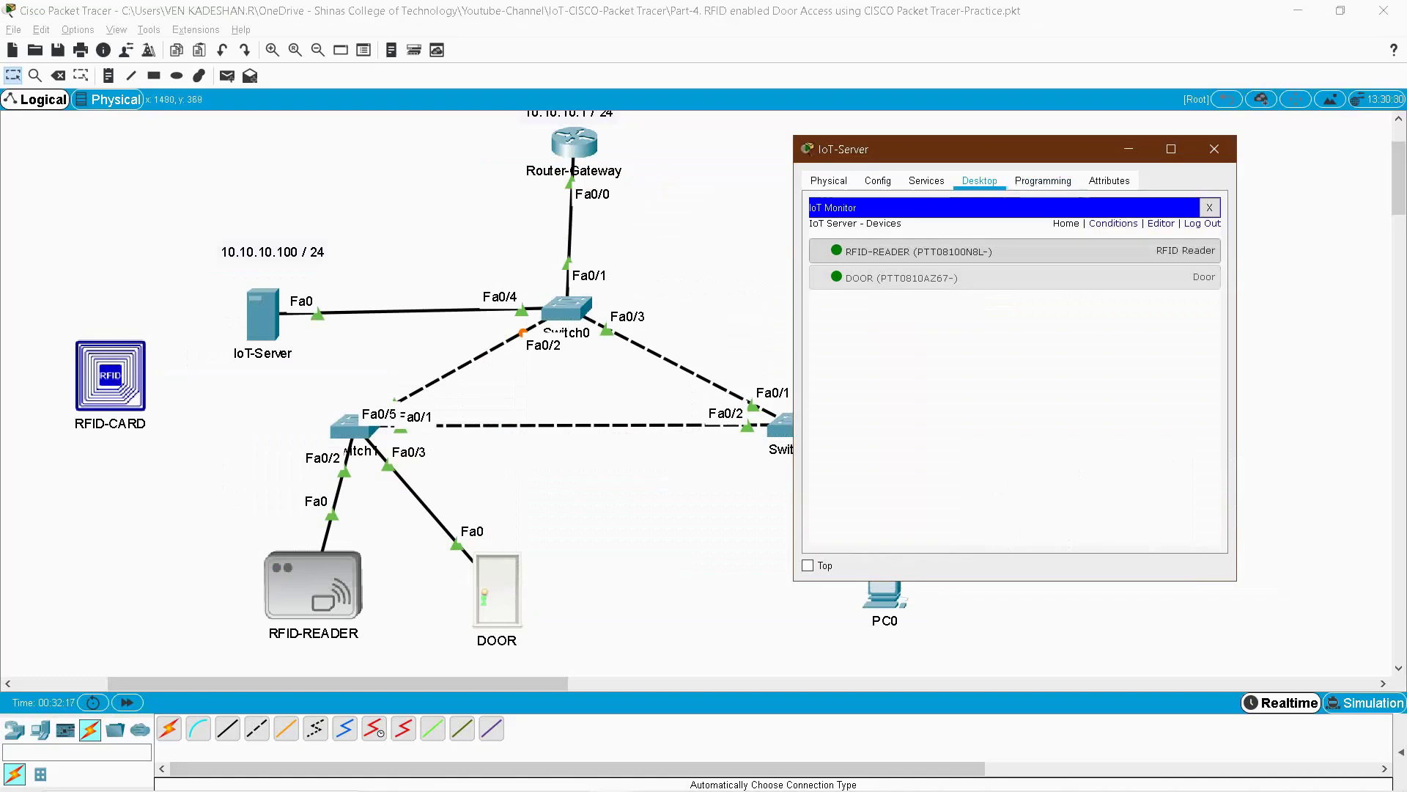
- Expand and collapse the door and reader entries in the IoT Monitor, then return to the workspace
{"action": "left_click", "coordinate": [1012, 277]}
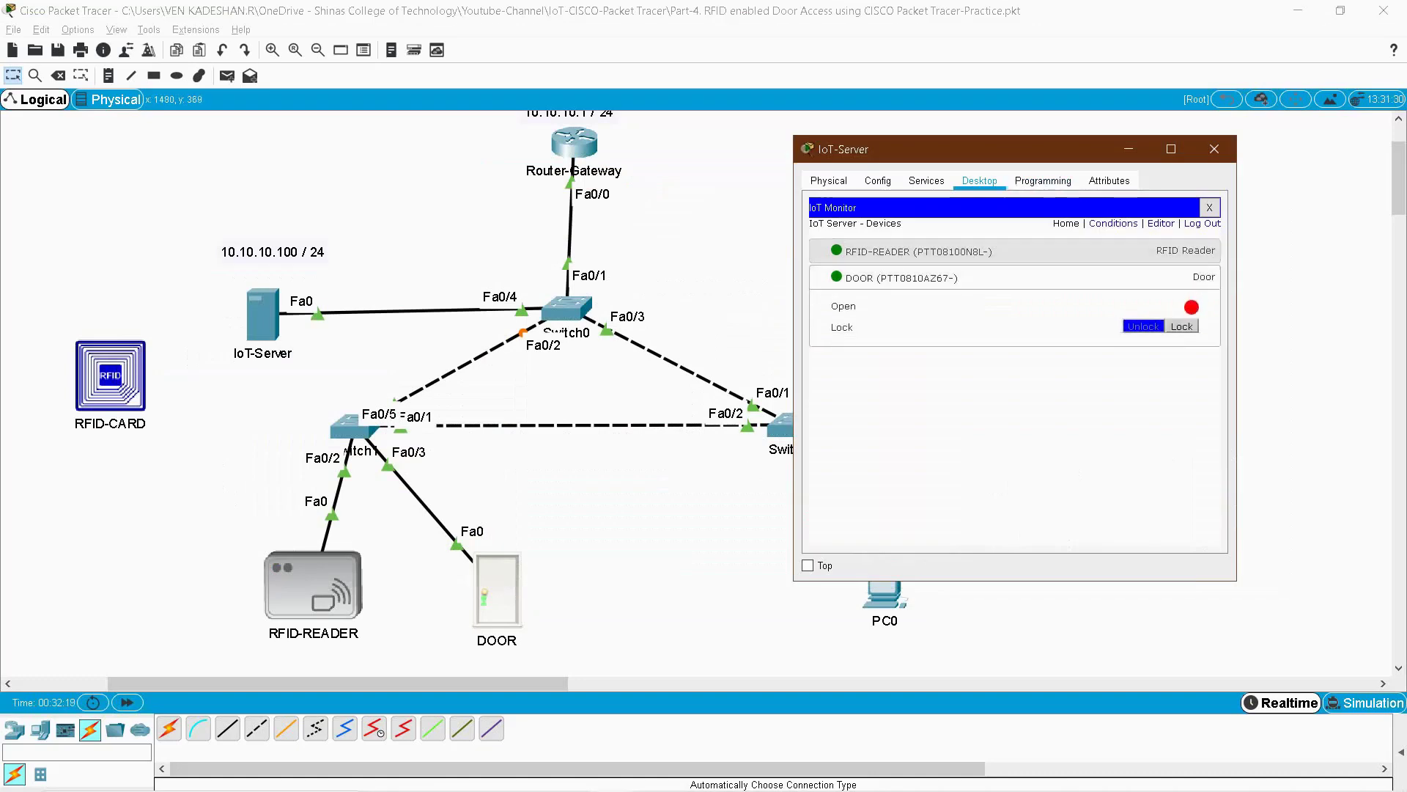
{"action": "left_click", "coordinate": [1011, 251]}
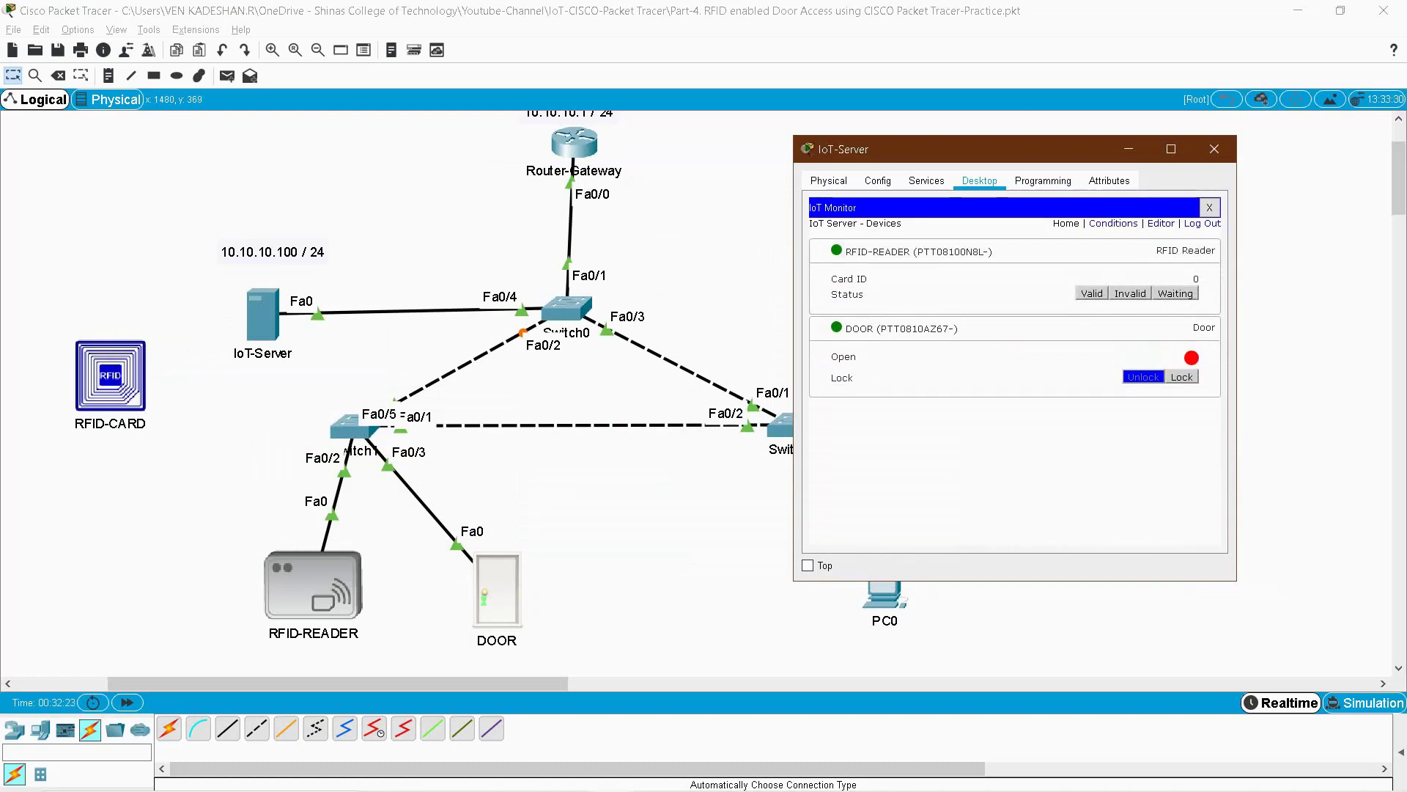
{"action": "left_click", "coordinate": [1012, 328]}
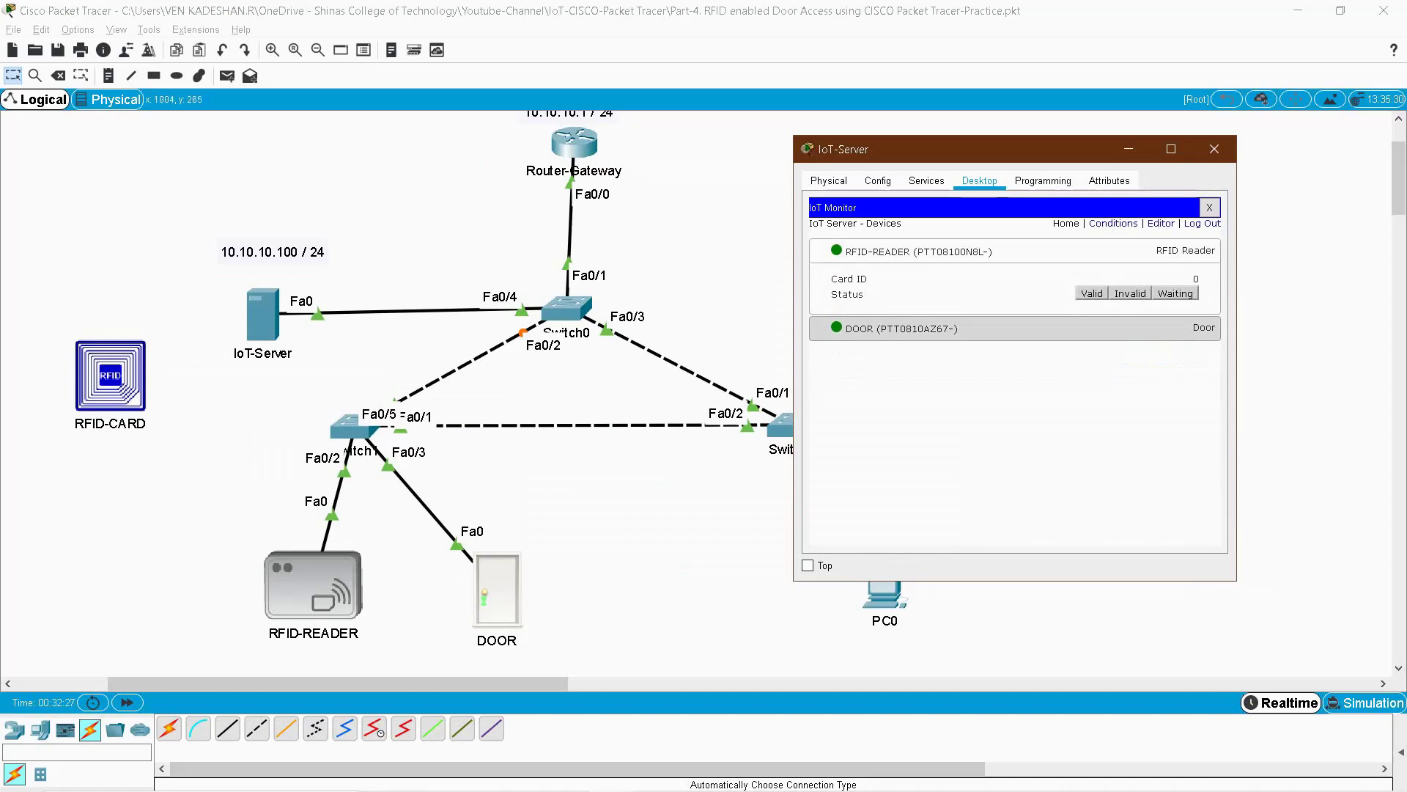
{"action": "left_click", "coordinate": [319, 299]}
- Drop RFID-CARD on RFID-READER to read Card ID 1001, then move the card back upper left
{"action": "left_click_drag", "start_coordinate": [109, 376], "coordinate": [318, 618]}
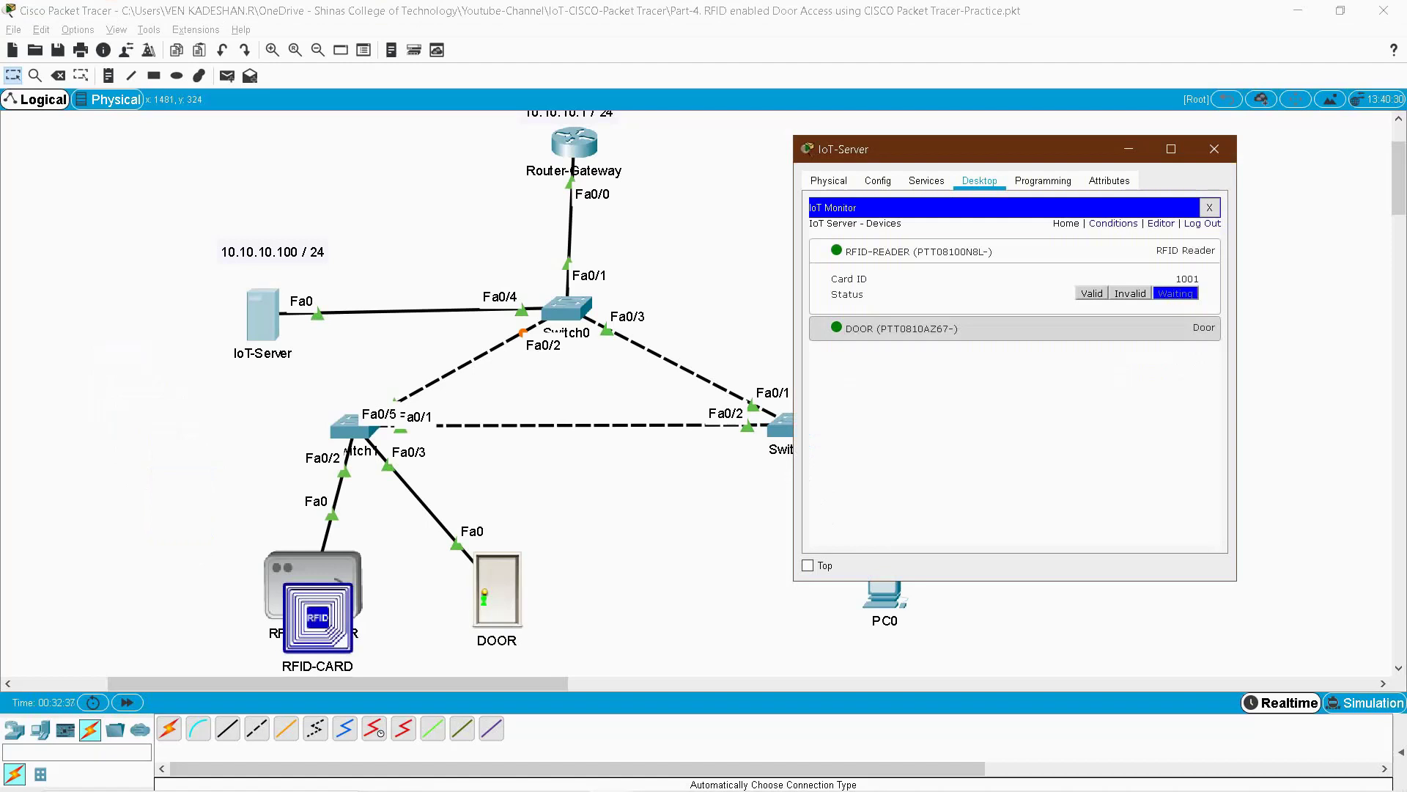
{"action": "left_click_drag", "start_coordinate": [832, 279], "coordinate": [868, 280]}
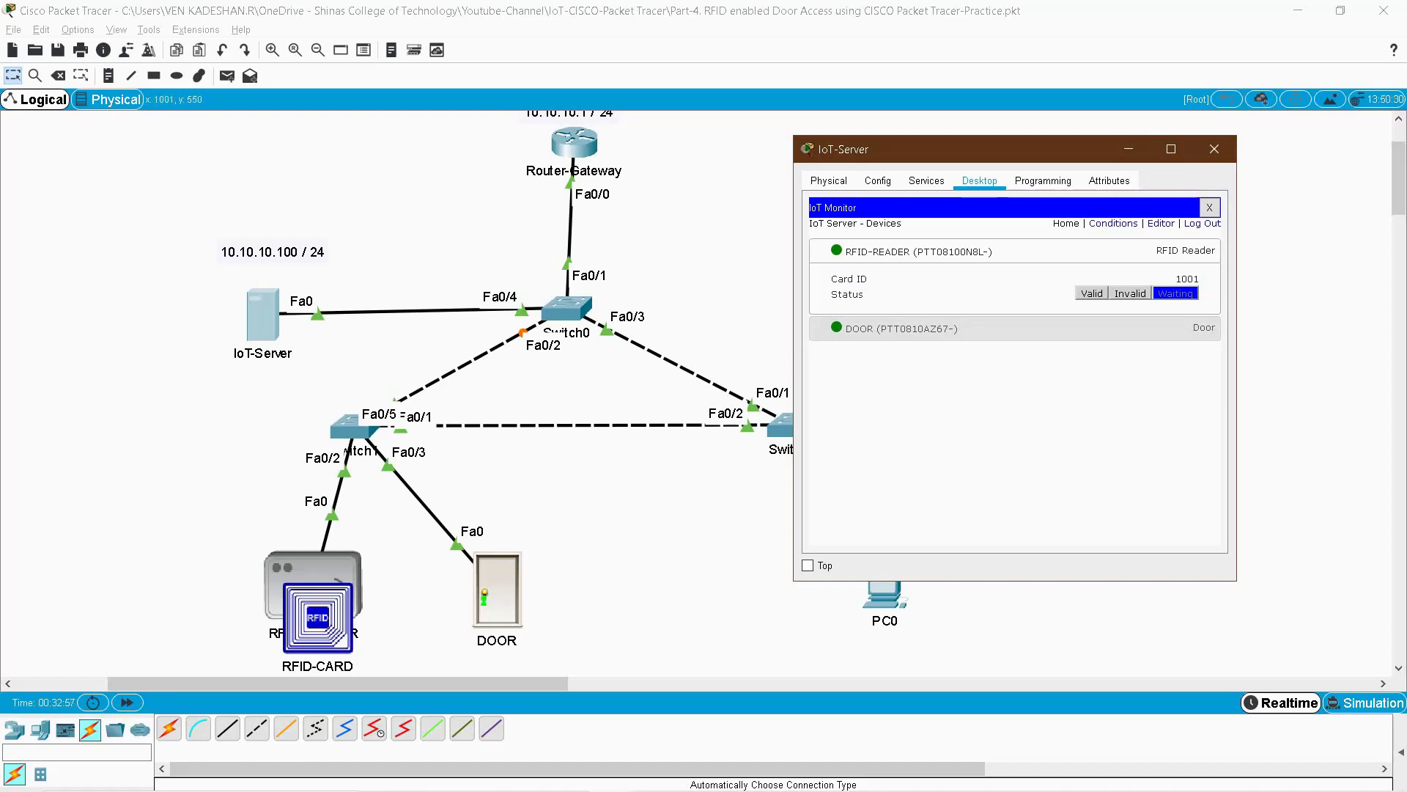
{"action": "left_click_drag", "start_coordinate": [317, 619], "coordinate": [129, 275]}
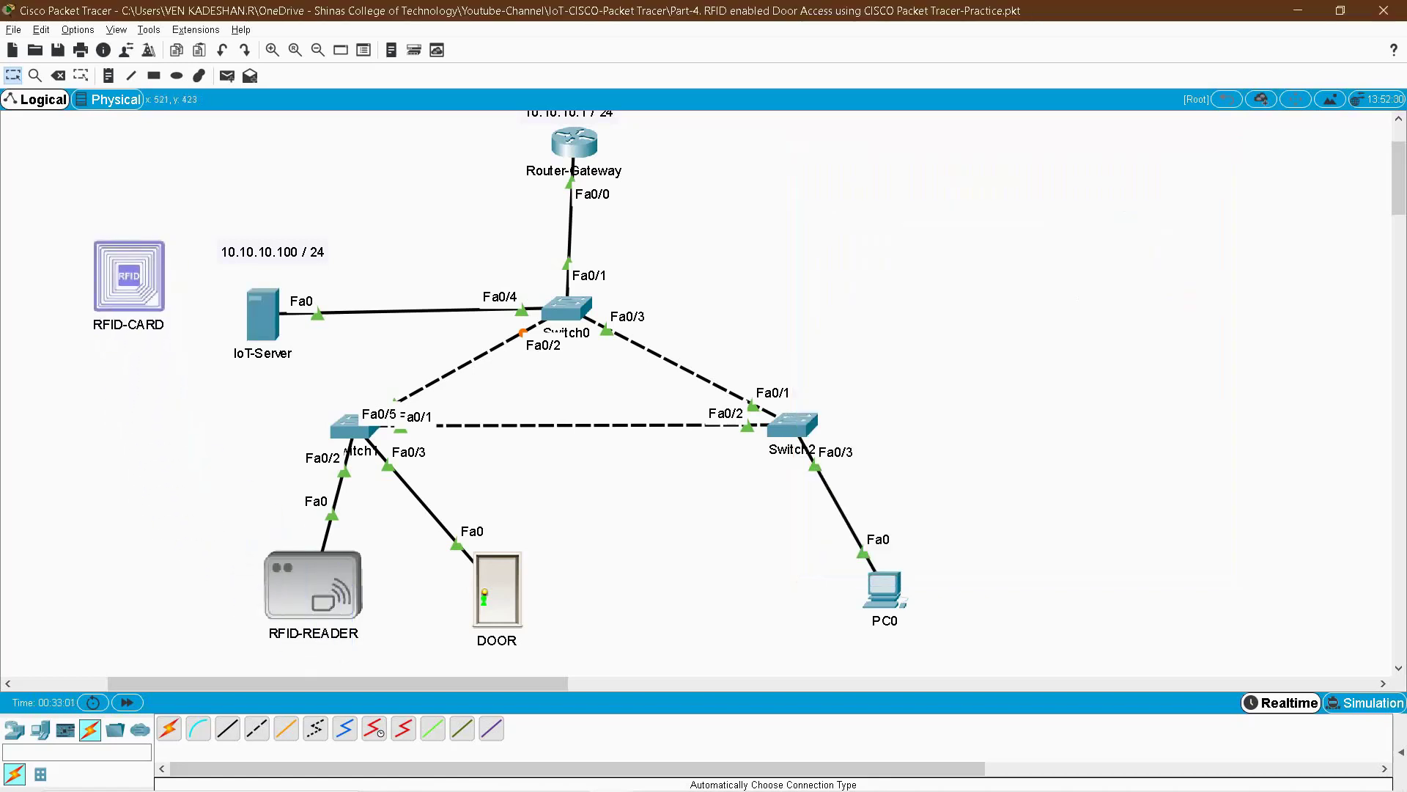
{"action": "key", "text": "alt+Tab"}
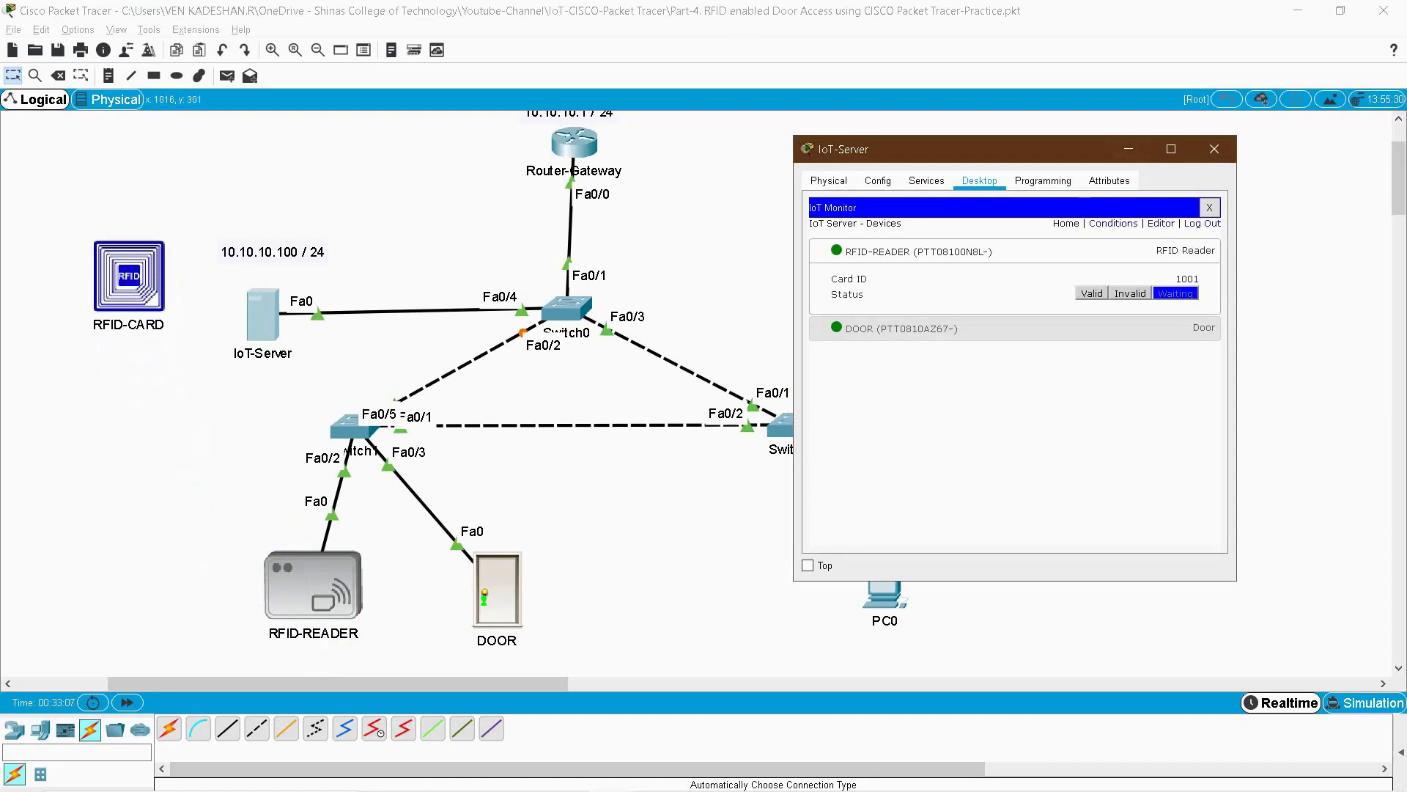
{"action": "key", "text": "alt+Tab"}
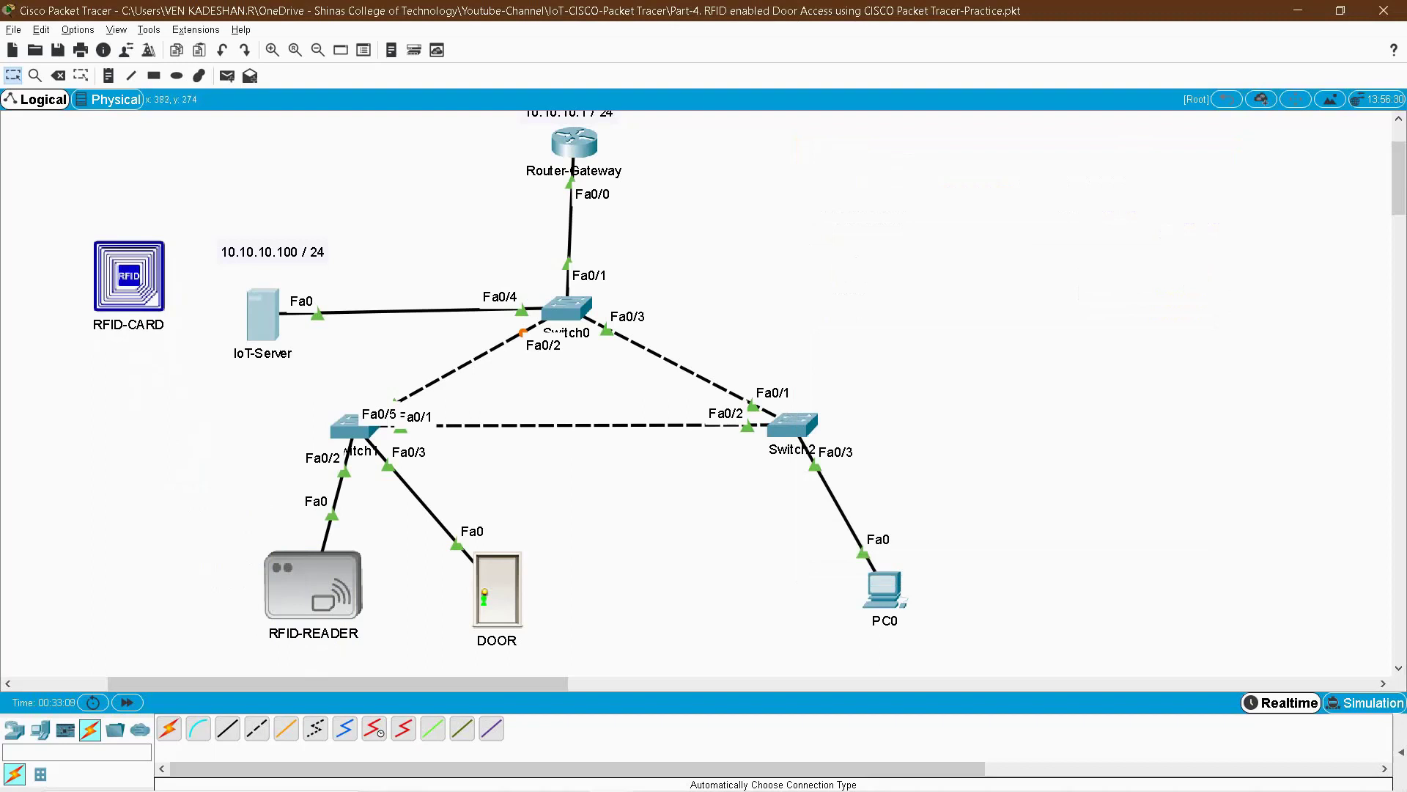
- Open the RFID card's RFID Card (Python) main.py script in its Programming page
{"action": "left_click", "coordinate": [129, 276]}
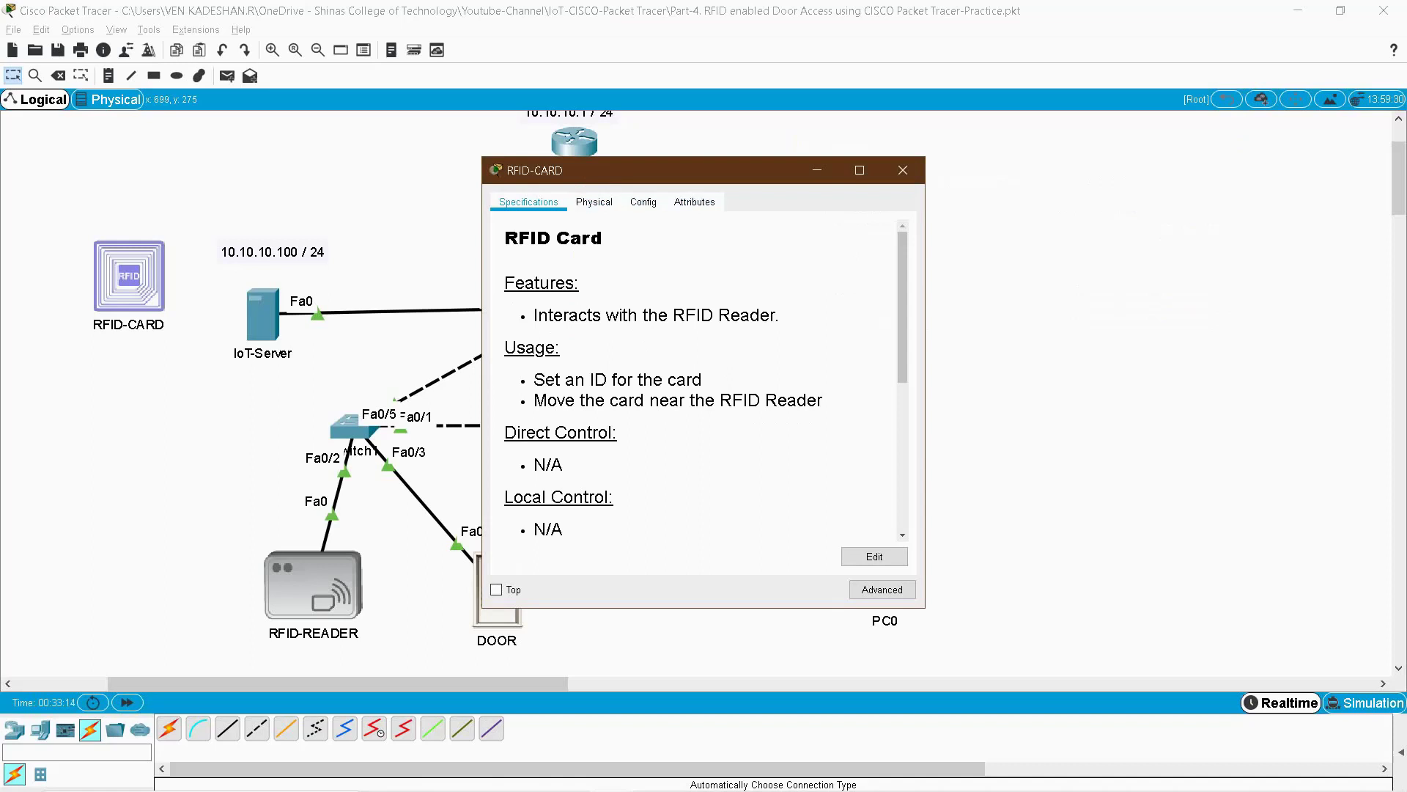
{"action": "left_click", "coordinate": [881, 590]}
{"action": "left_click_drag", "start_coordinate": [925, 440], "coordinate": [1166, 446]}
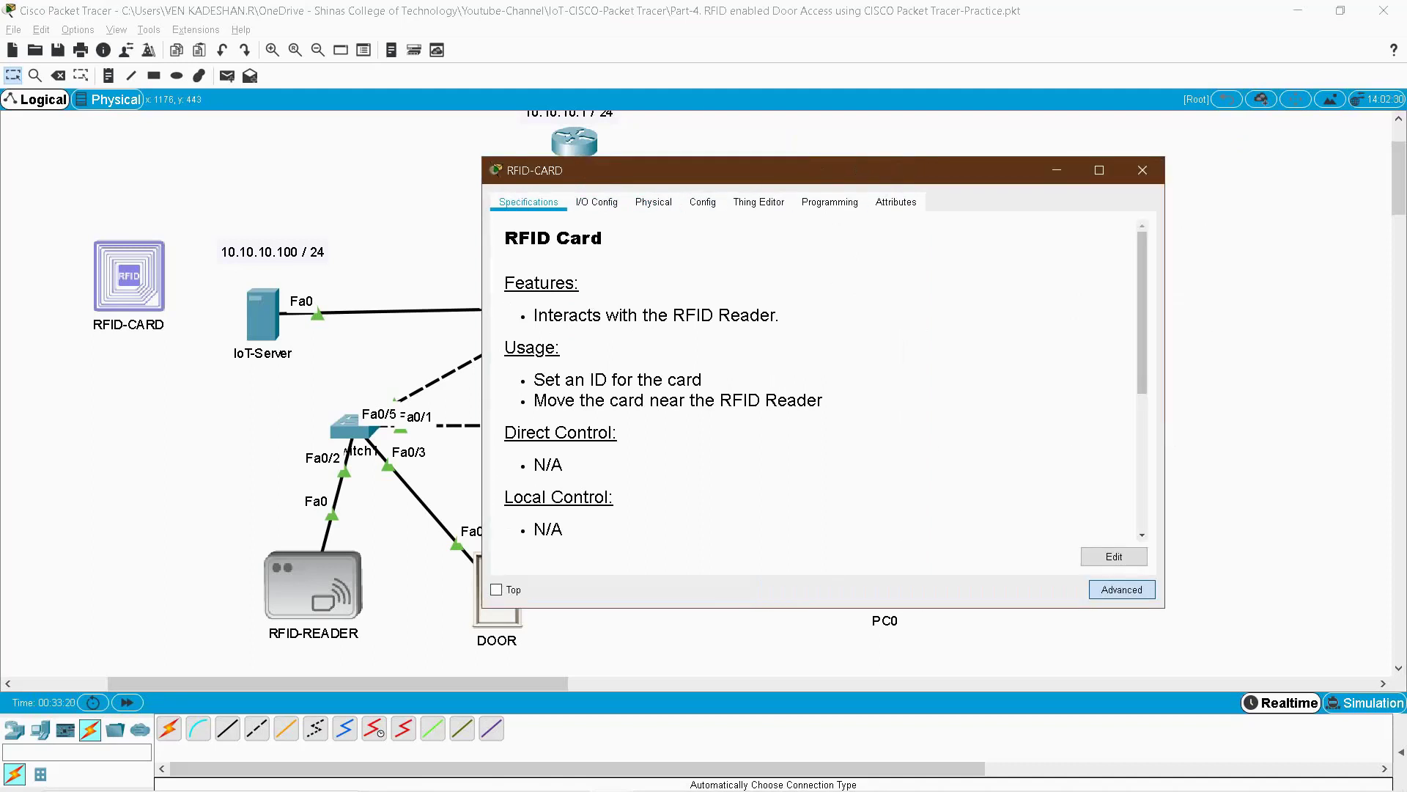
{"action": "left_click", "coordinate": [830, 201]}
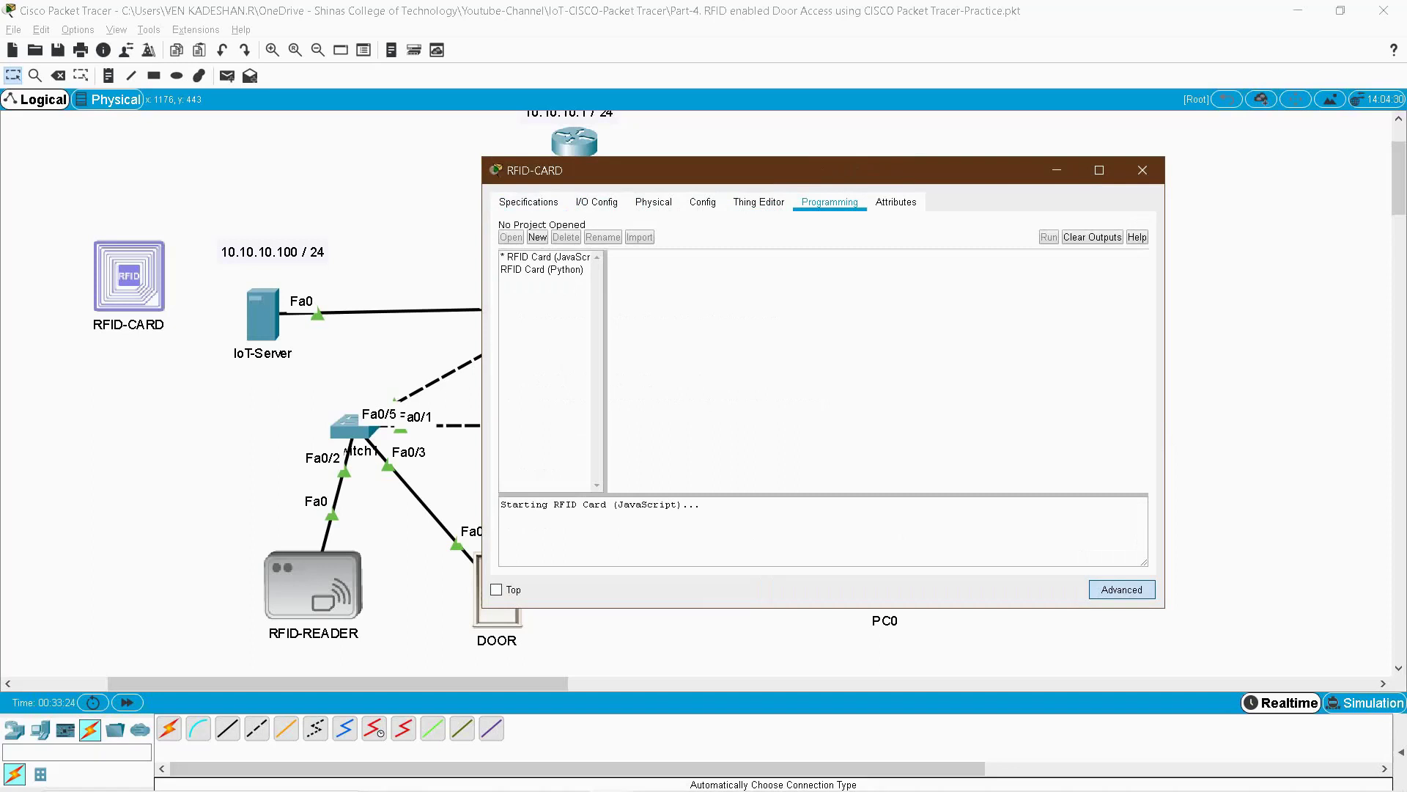
{"action": "left_click", "coordinate": [542, 269]}
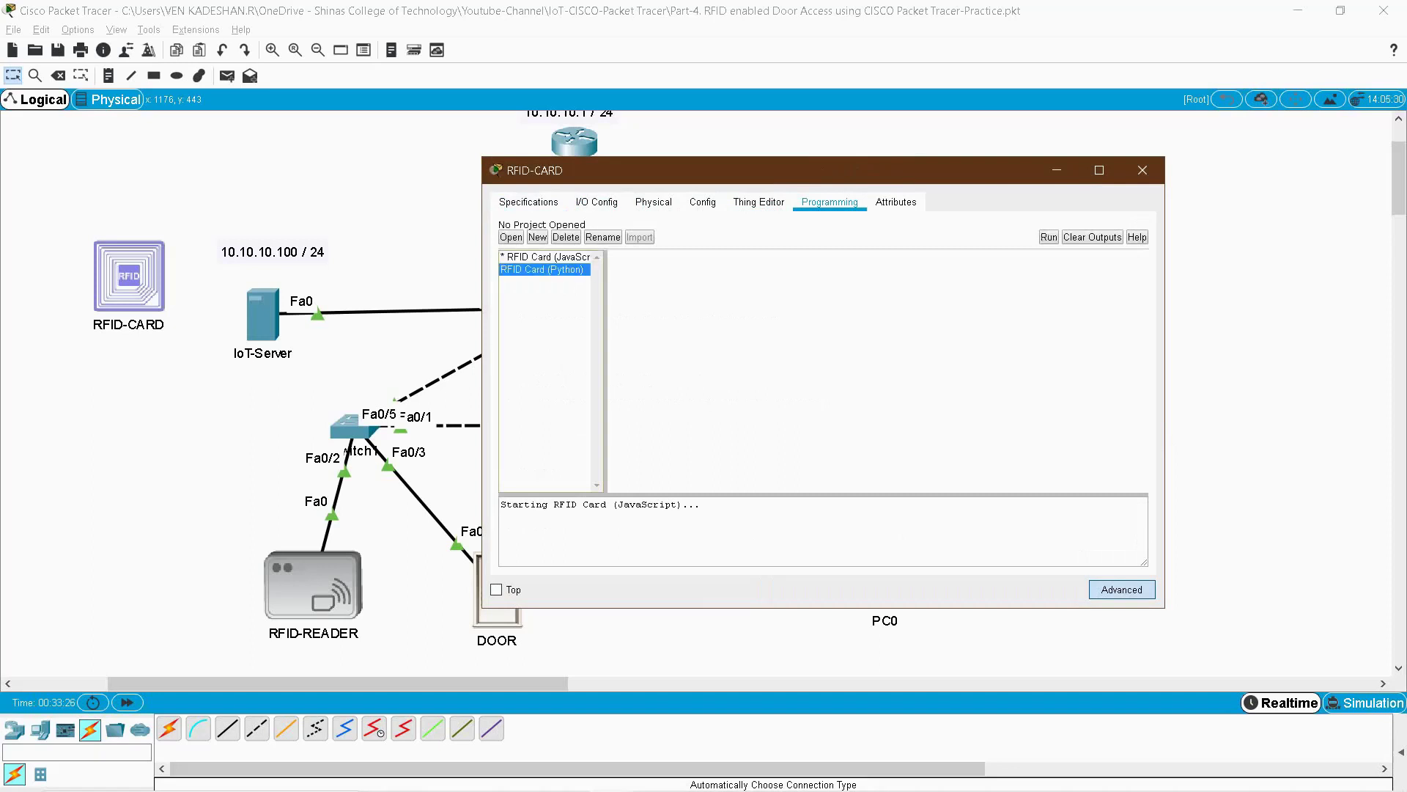
{"action": "double_click", "coordinate": [542, 269]}
{"action": "double_click", "coordinate": [517, 269]}
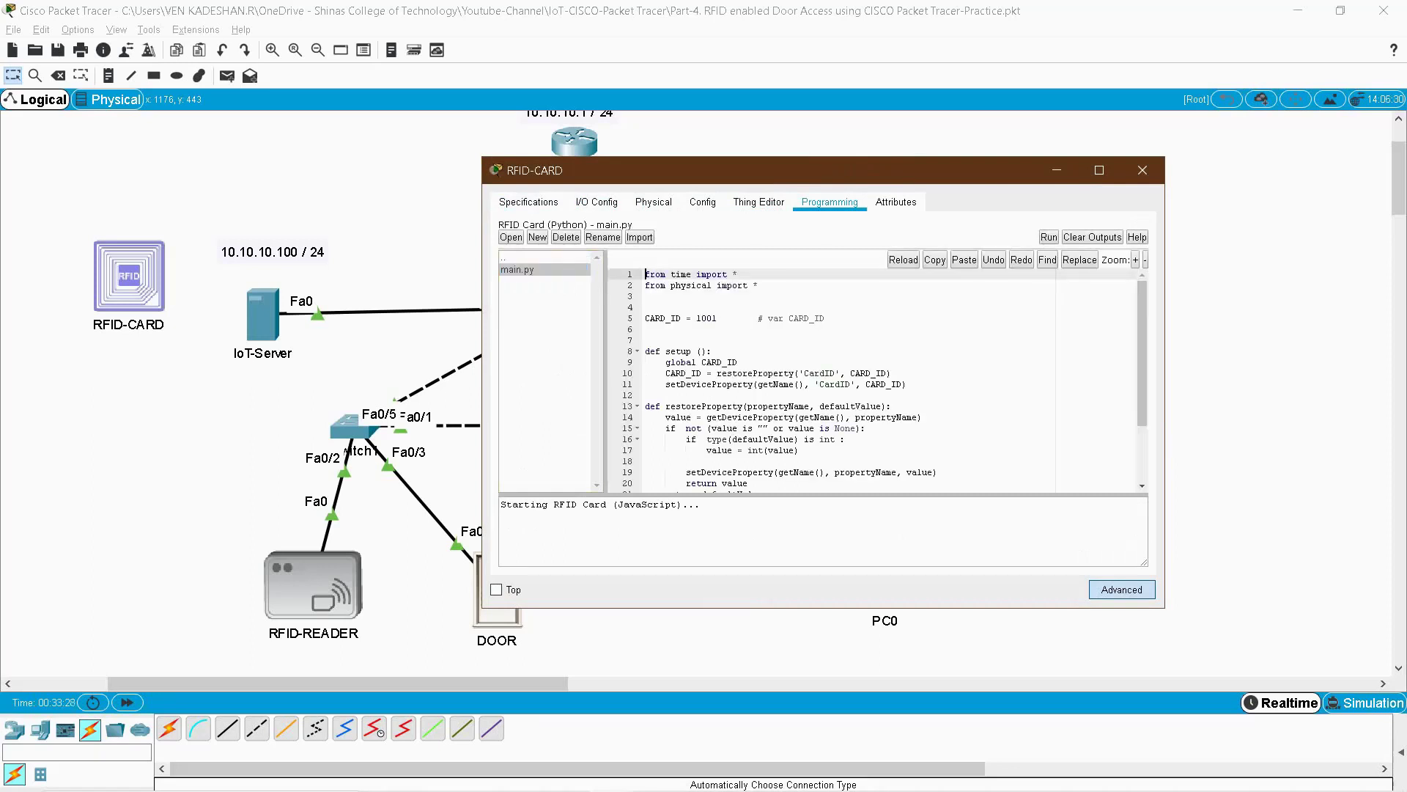
- Confirm CARD_ID is 1001, run the script, and close the card window
{"action": "double_click", "coordinate": [707, 318]}
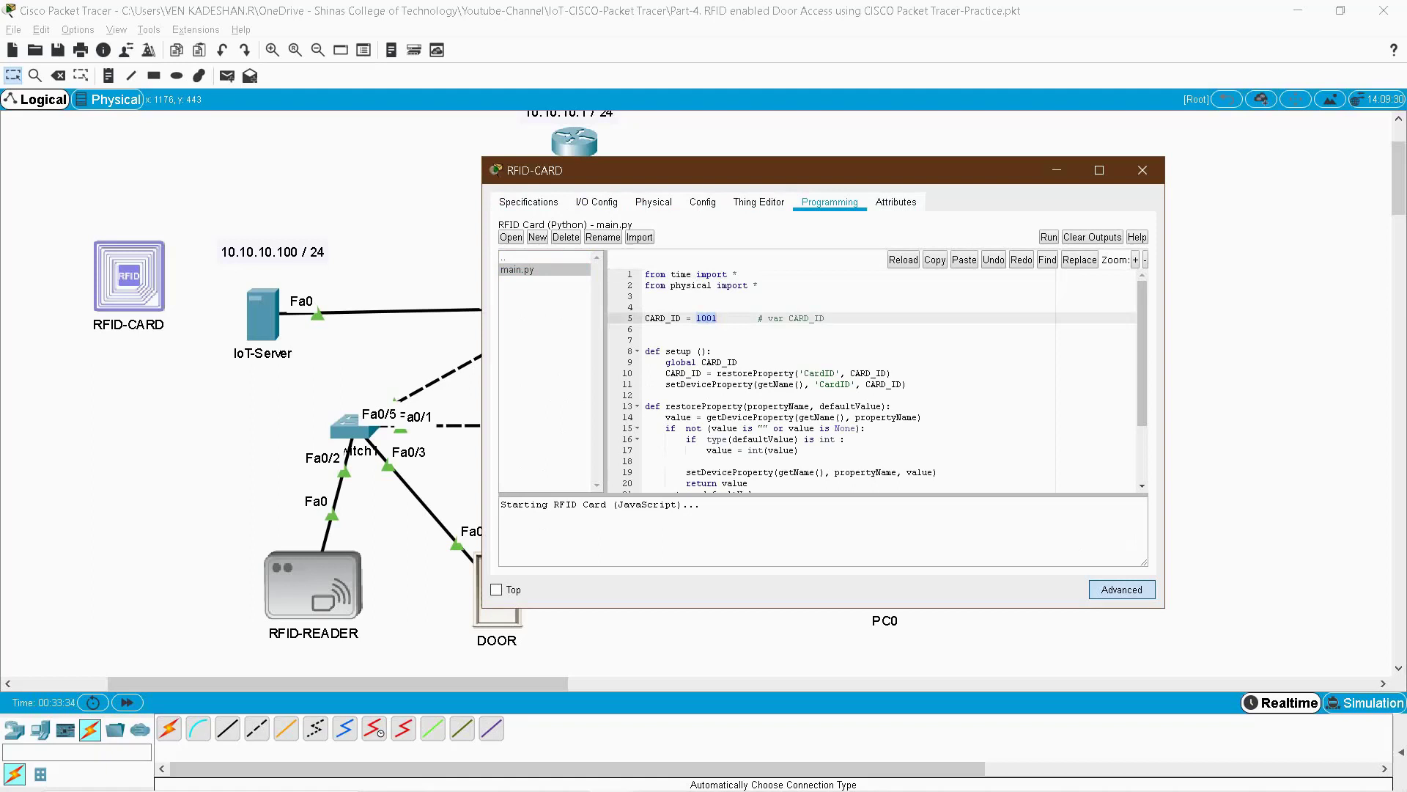
{"action": "left_click", "coordinate": [1049, 237]}
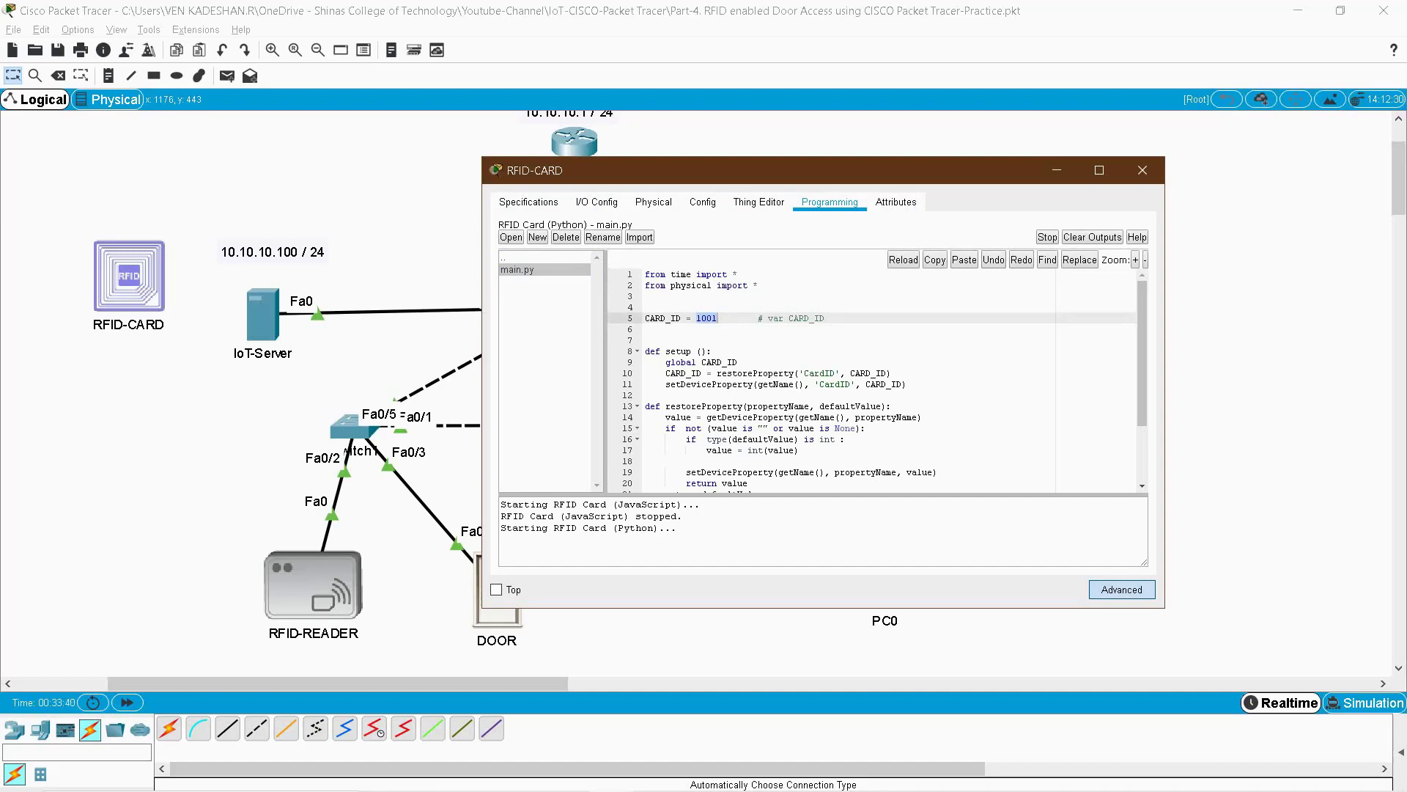
{"action": "double_click", "coordinate": [504, 258]}
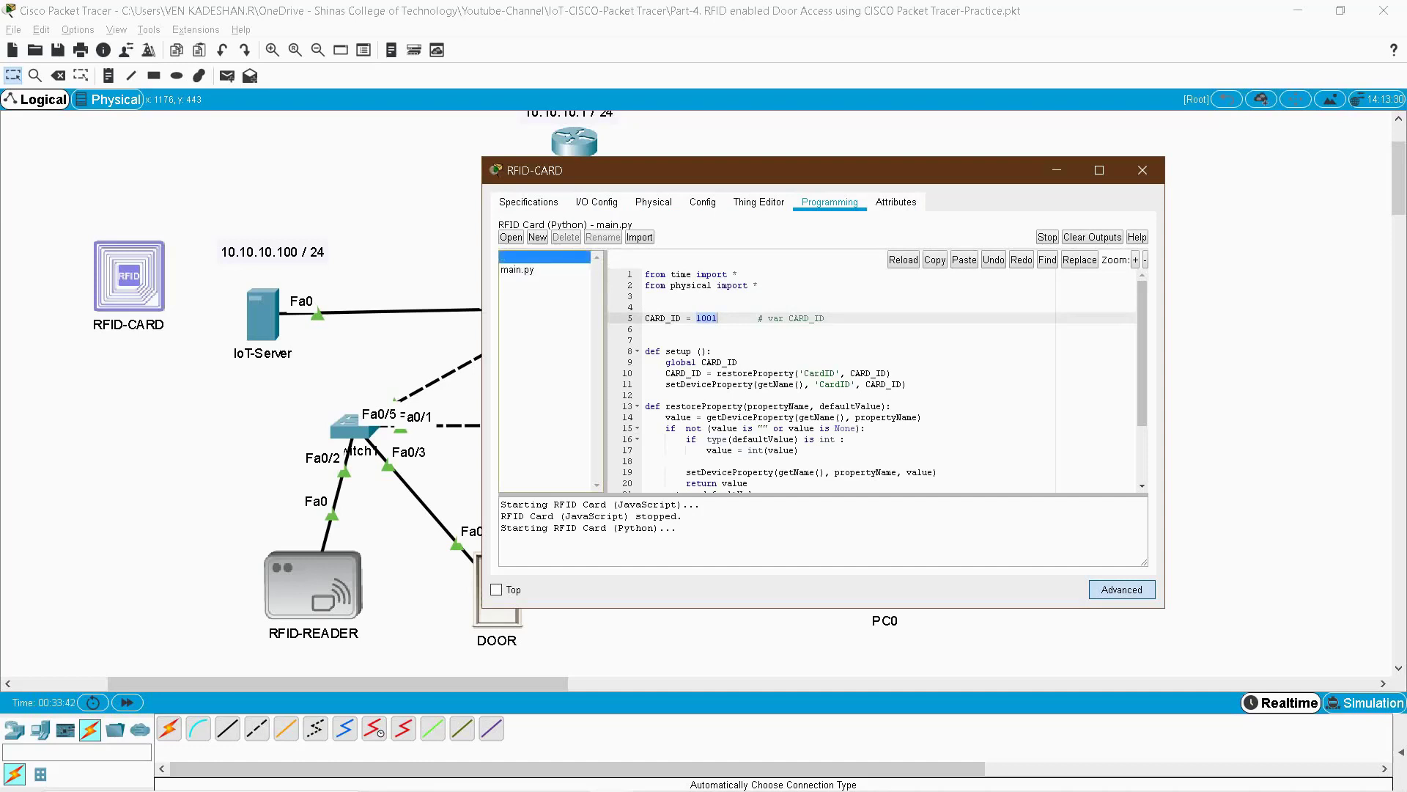
{"action": "left_click", "coordinate": [1142, 169]}
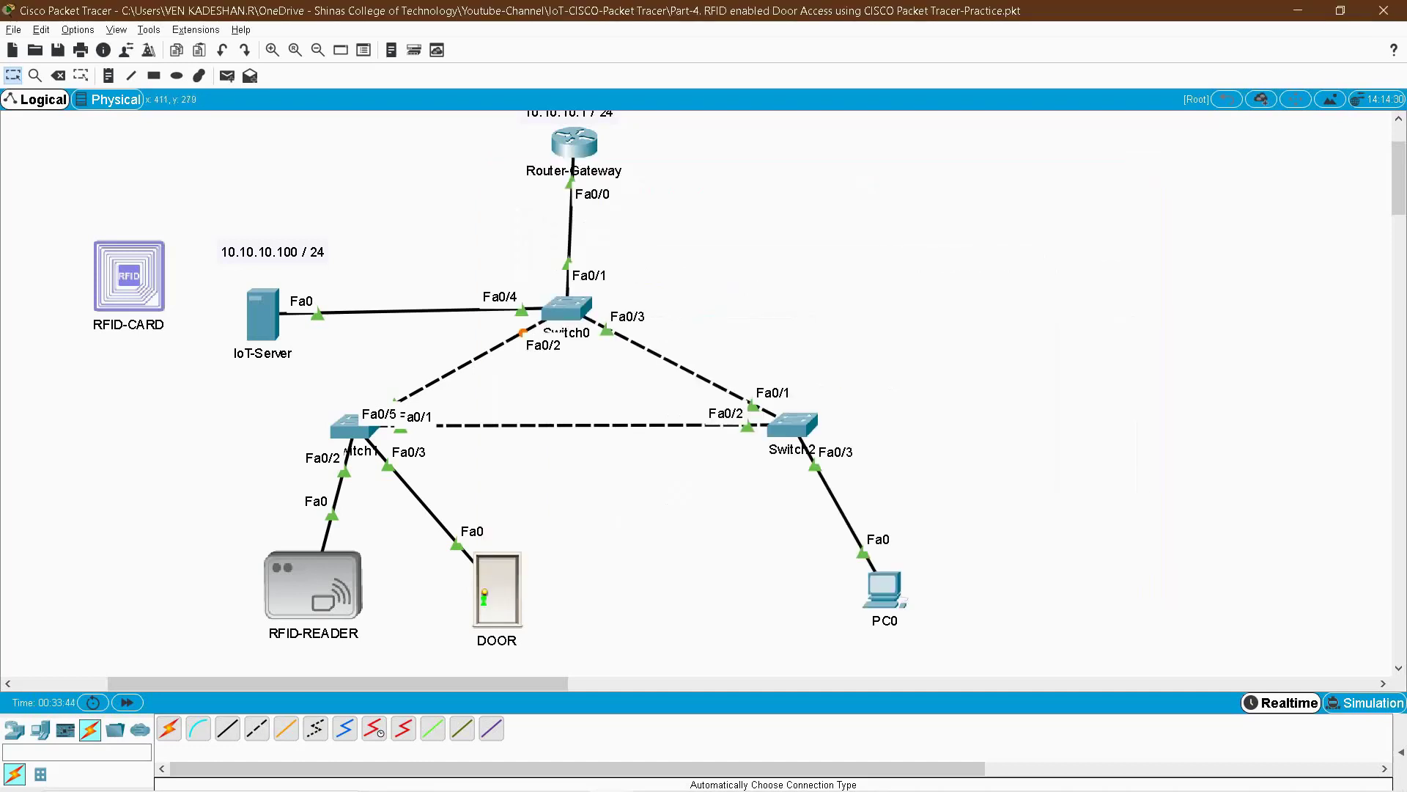
- Reopen the RFID card's RFID Card (Python) main.py in the Programming page
{"action": "left_click", "coordinate": [129, 275]}
{"action": "left_click_drag", "start_coordinate": [907, 170], "coordinate": [1161, 168]}
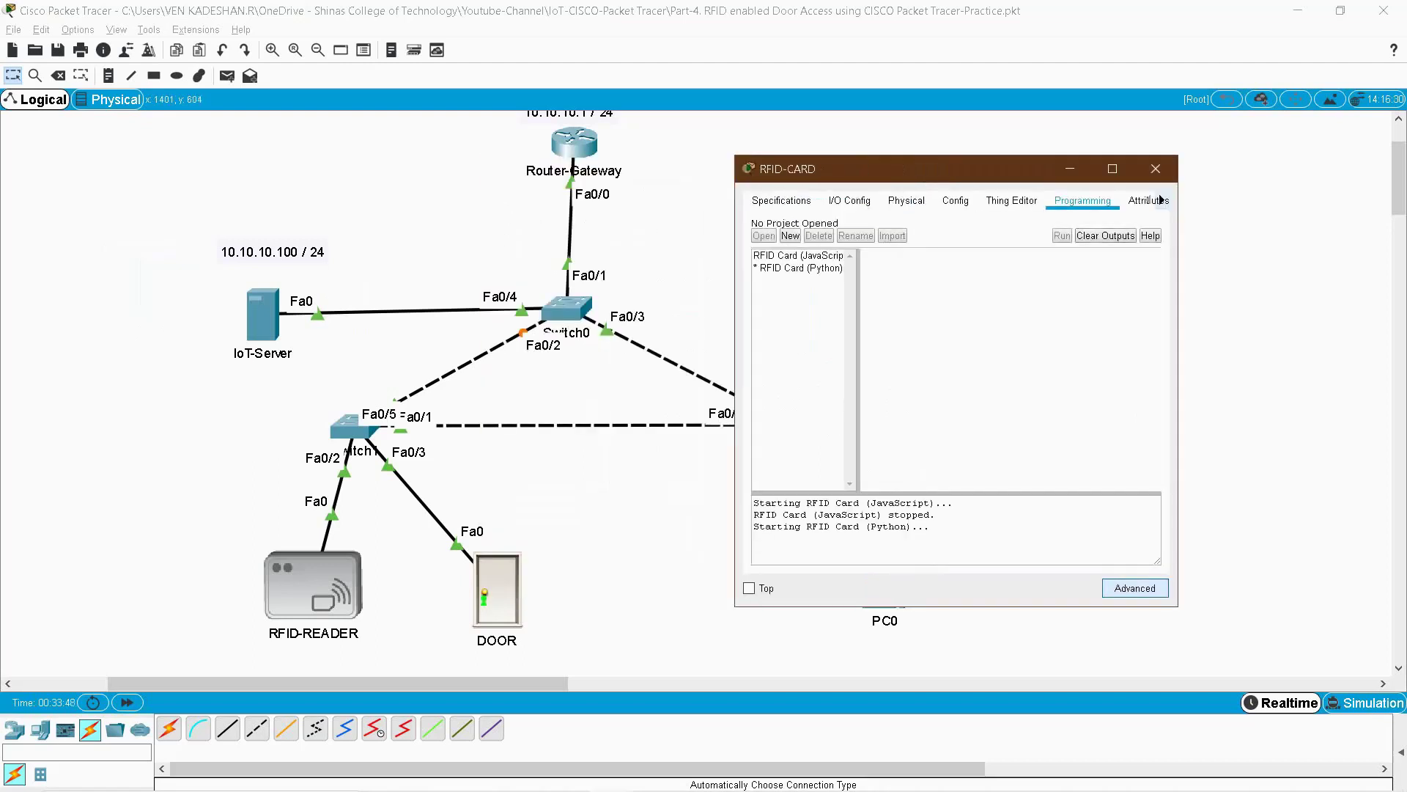
{"action": "left_click", "coordinate": [1134, 588]}
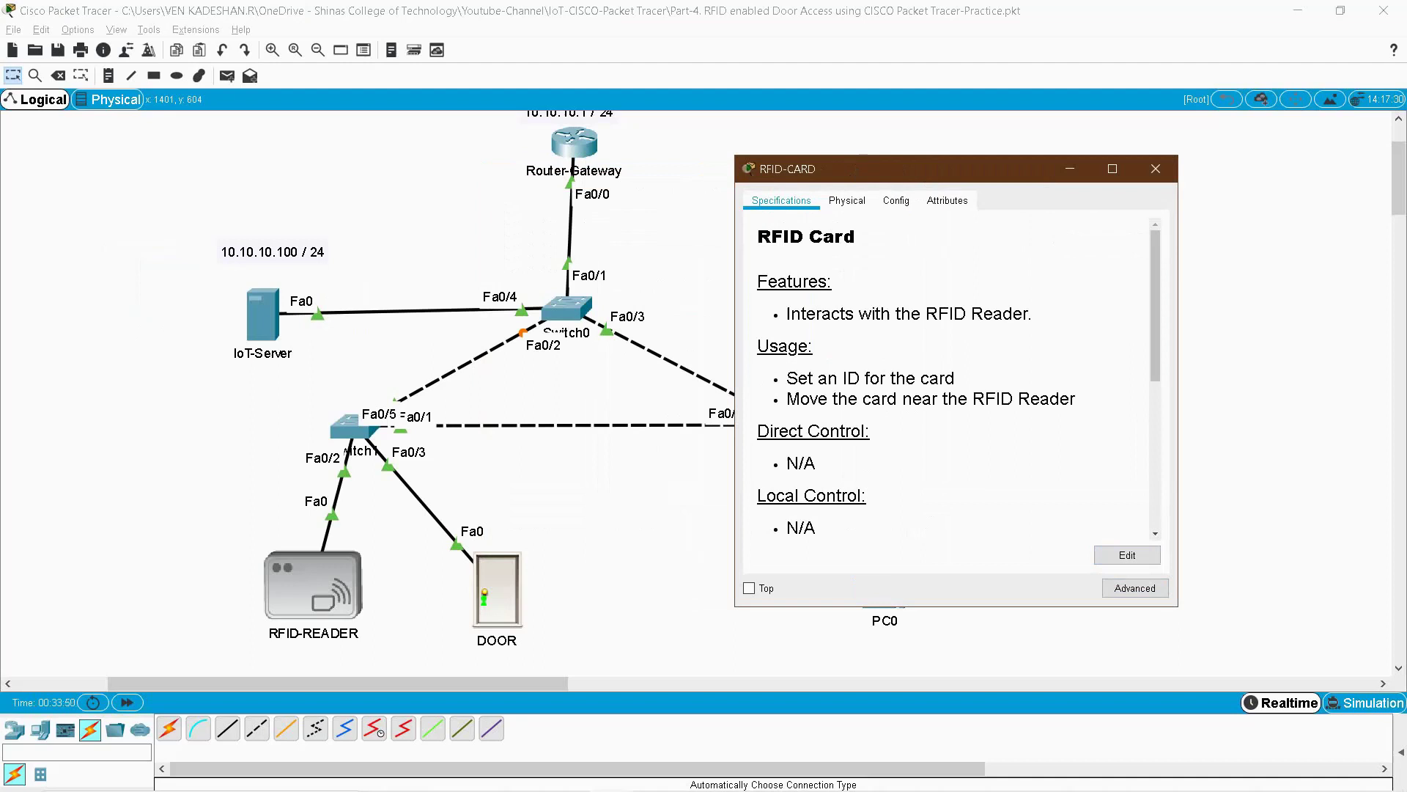
{"action": "left_click", "coordinate": [1134, 588]}
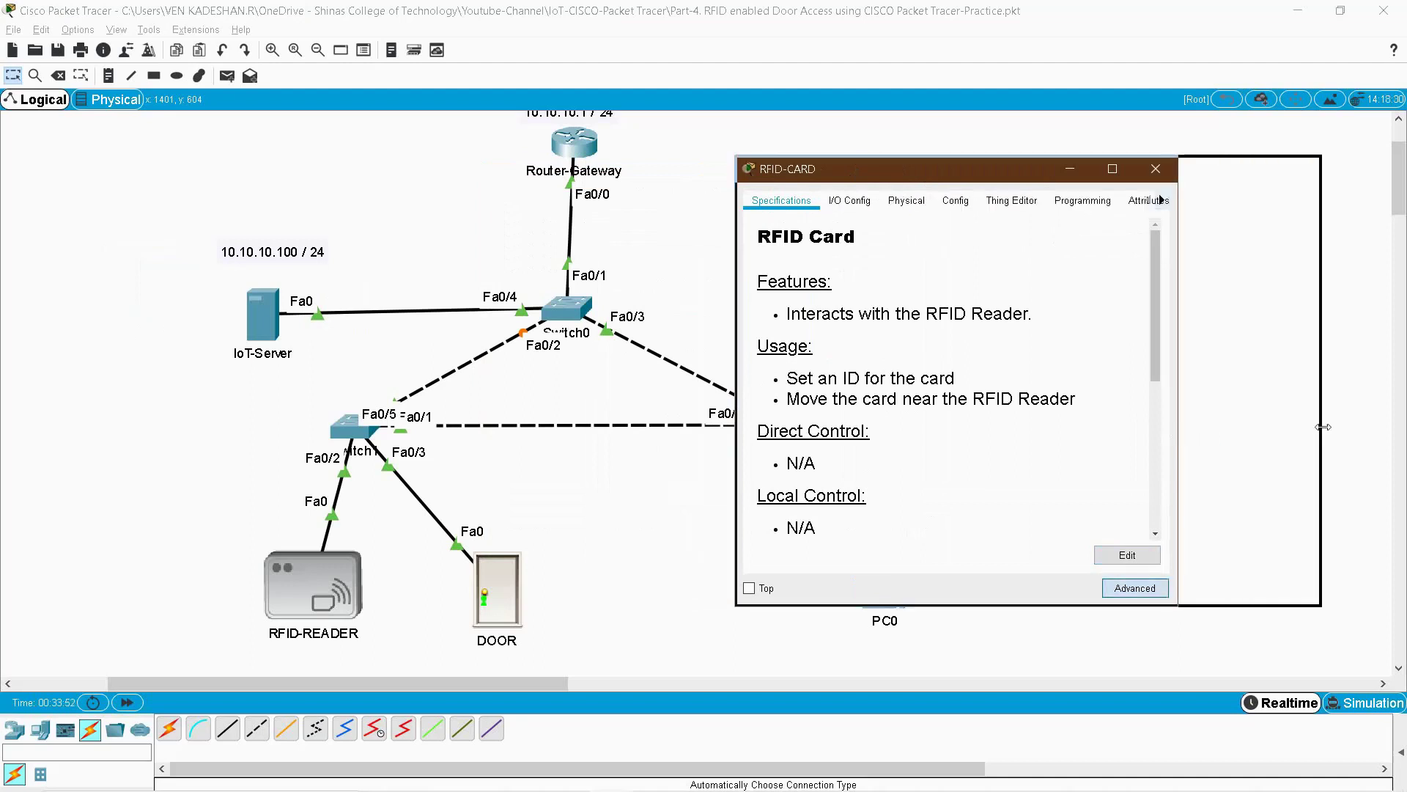
{"action": "left_click", "coordinate": [1082, 200]}
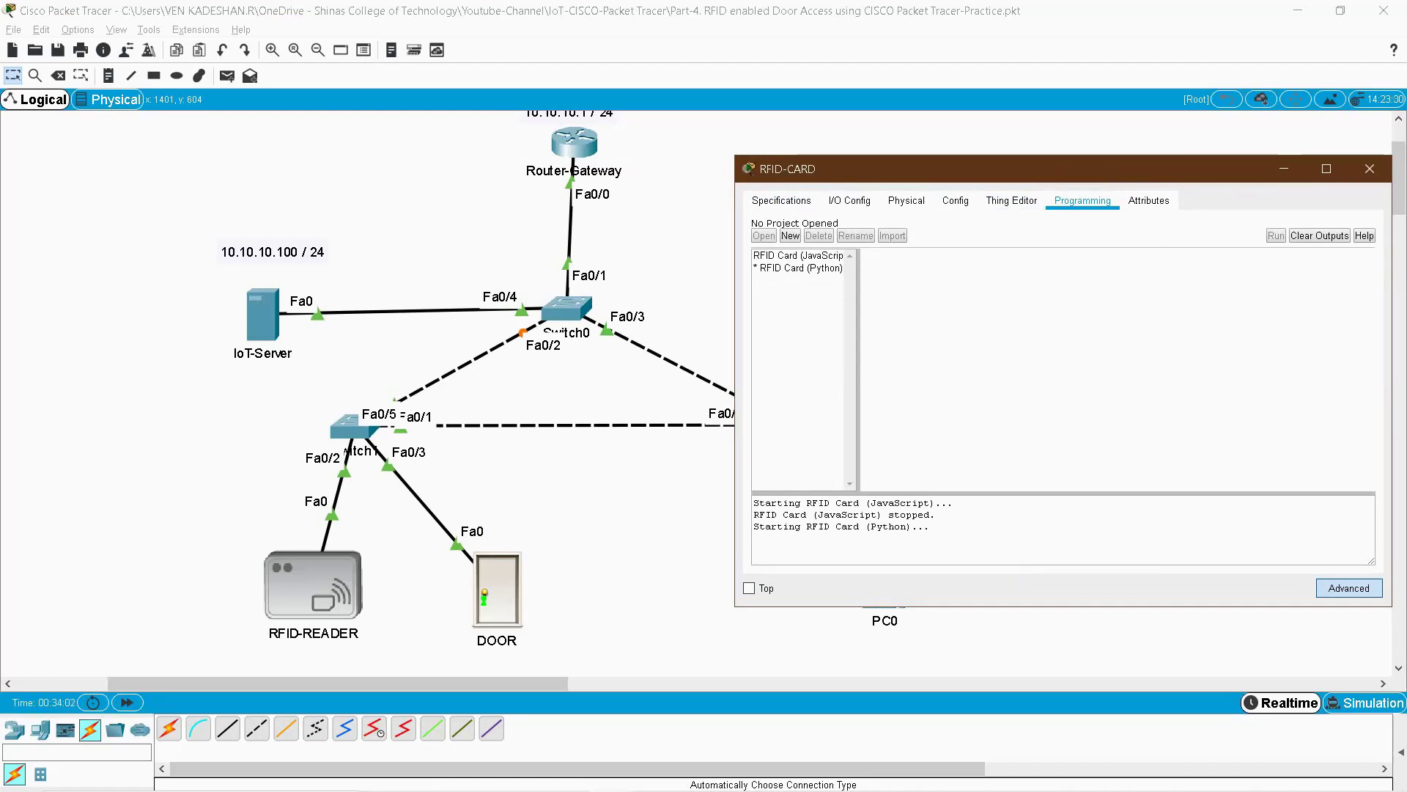
{"action": "double_click", "coordinate": [801, 268]}
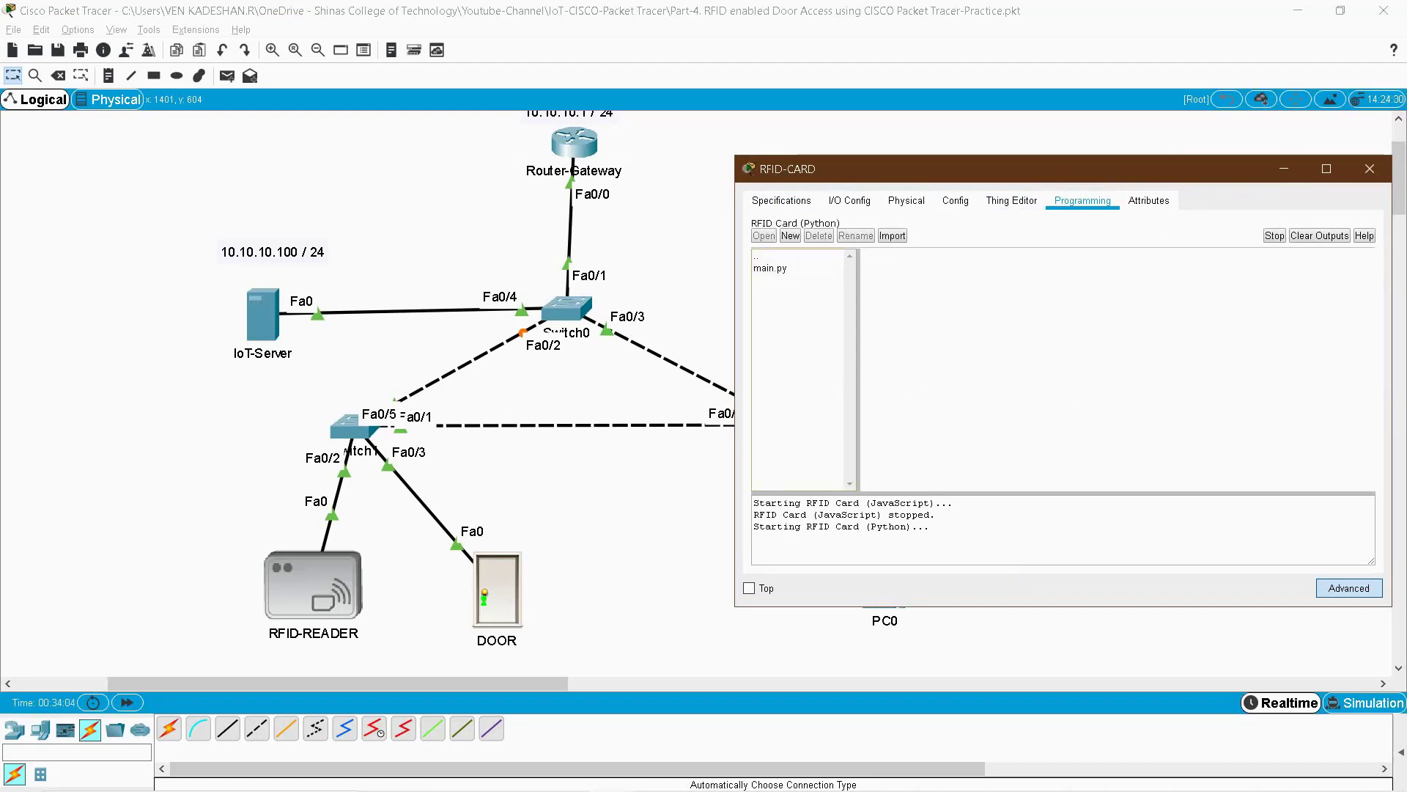
{"action": "double_click", "coordinate": [801, 268]}
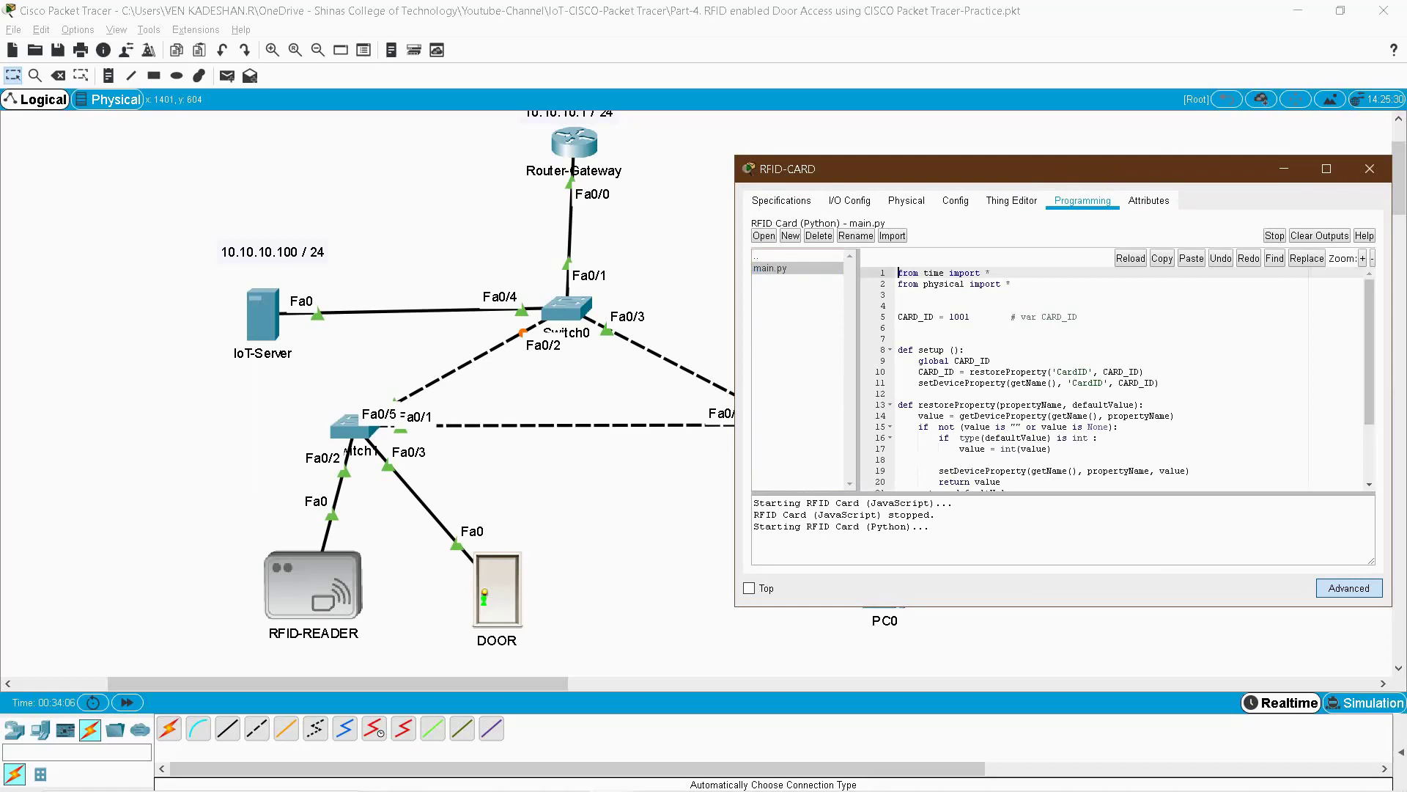
- Stop and rerun the script with CARD_ID 1001, close the window, and move the card left
{"action": "left_click", "coordinate": [971, 317]}
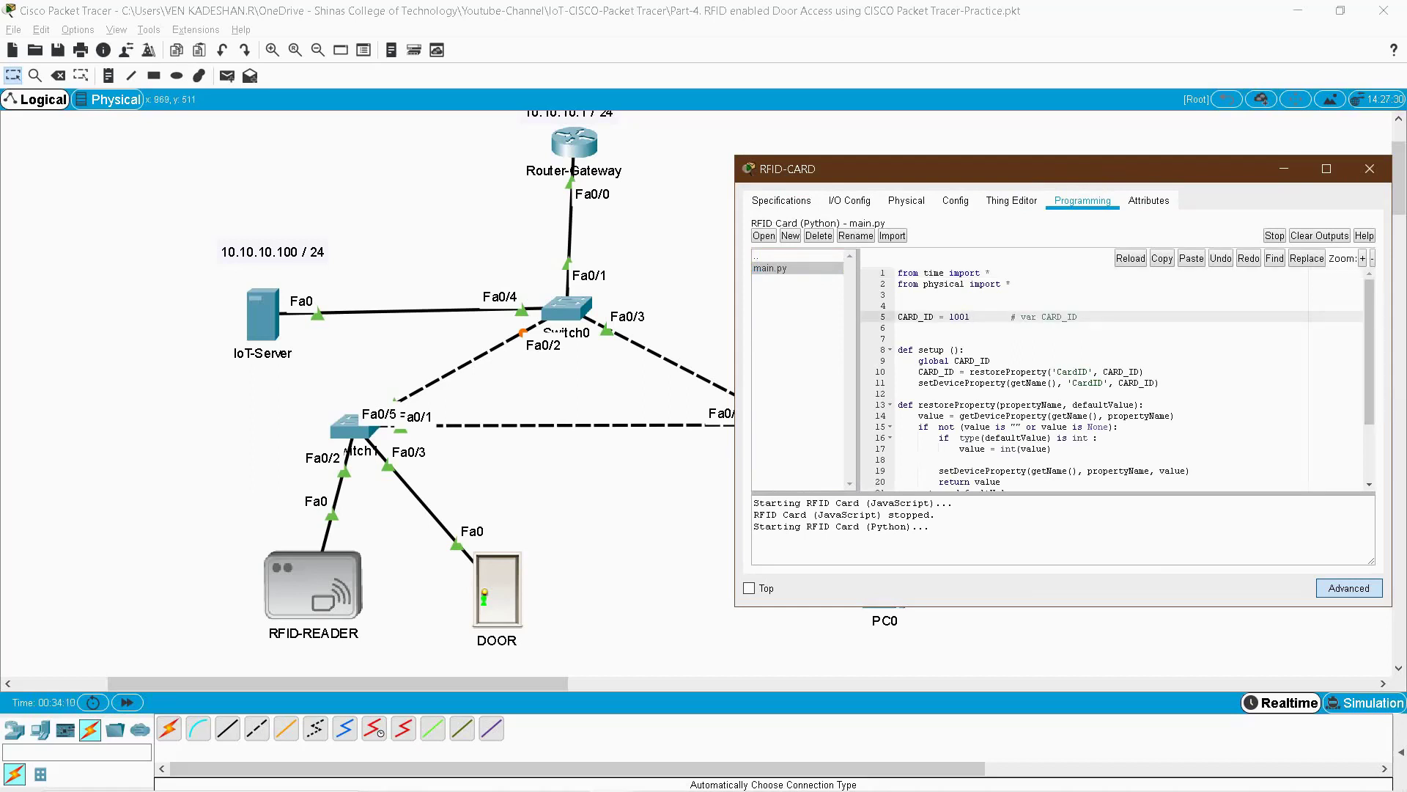
{"action": "left_click", "coordinate": [1274, 236]}
{"action": "left_click", "coordinate": [1276, 235]}
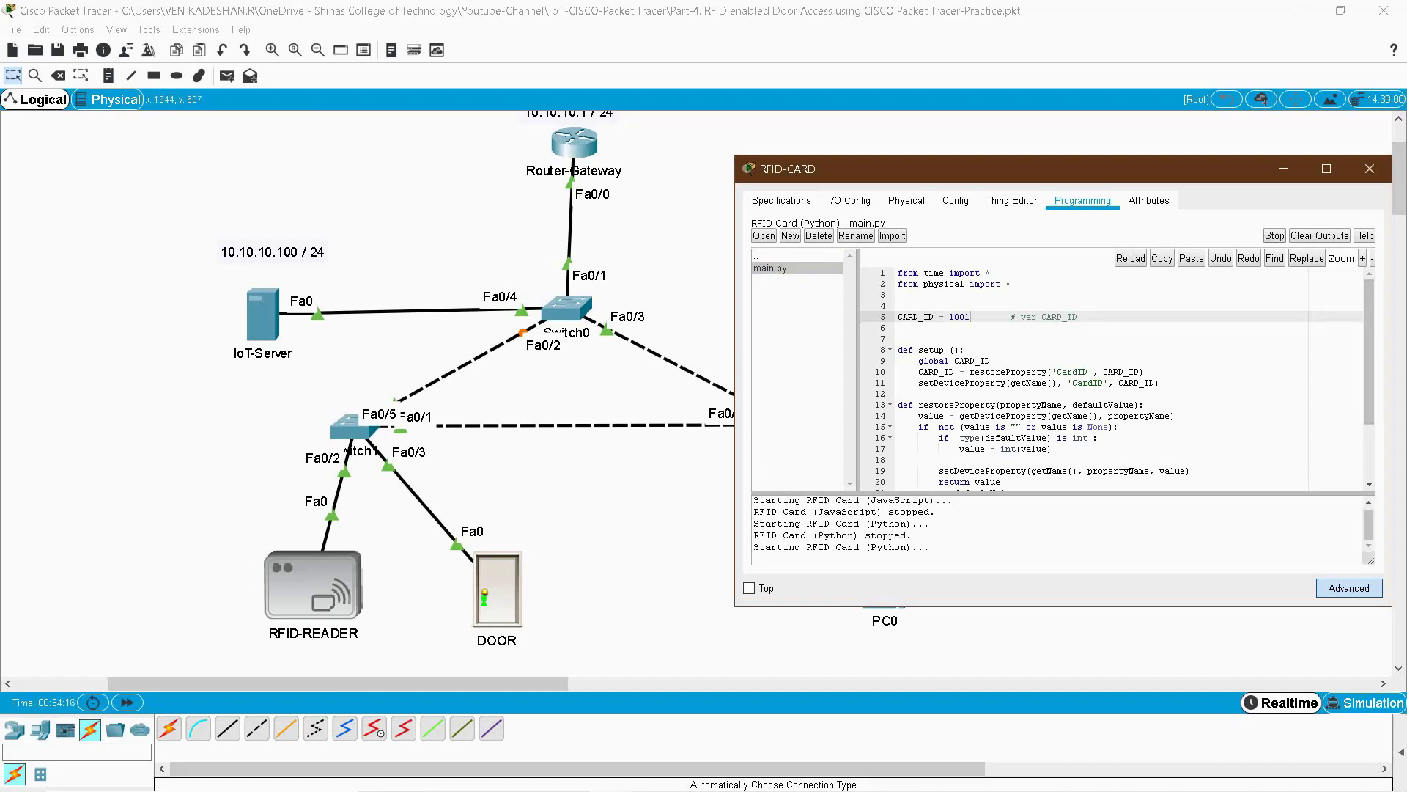
{"action": "left_click_drag", "start_coordinate": [777, 546], "coordinate": [935, 547]}
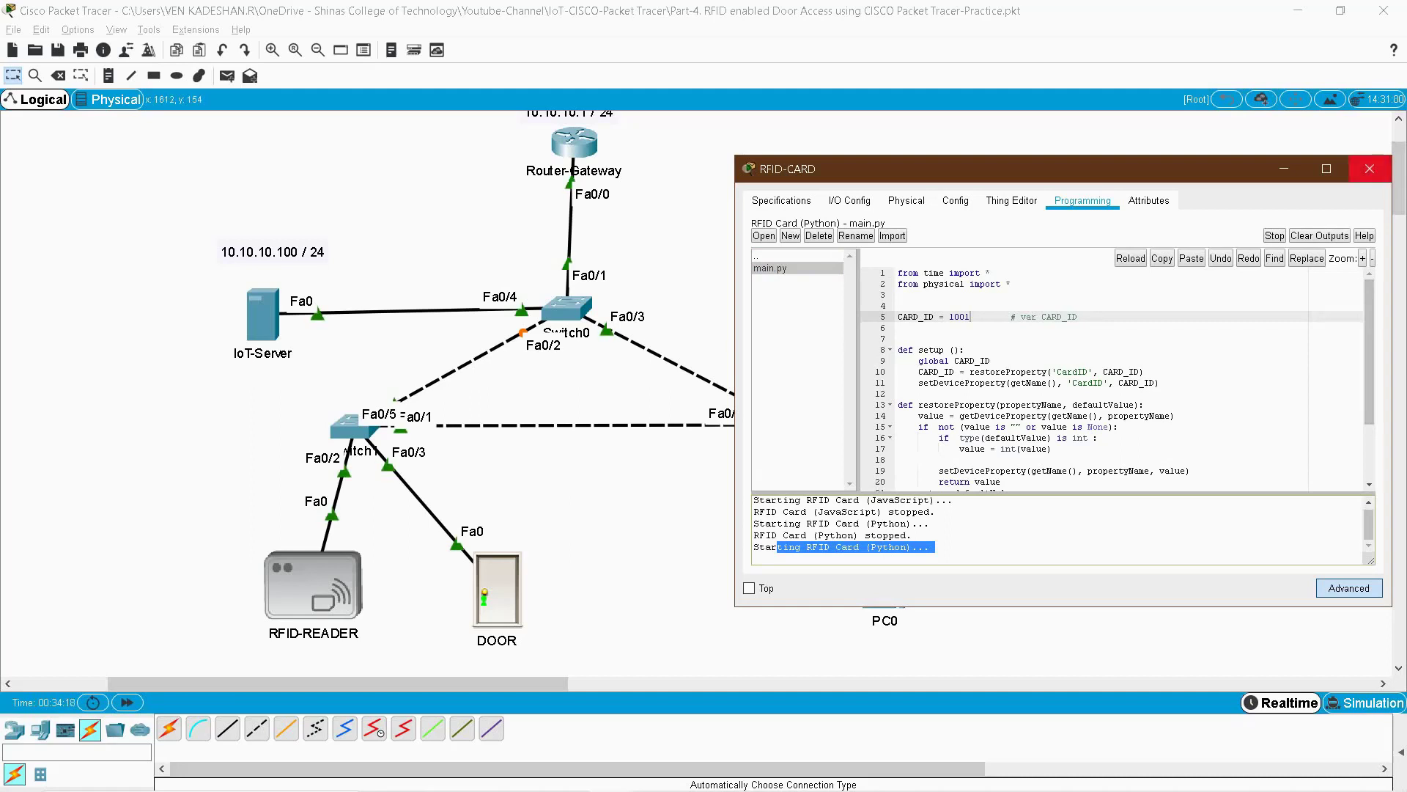
{"action": "left_click", "coordinate": [1369, 169]}
{"action": "left_click_drag", "start_coordinate": [833, 314], "coordinate": [102, 344]}
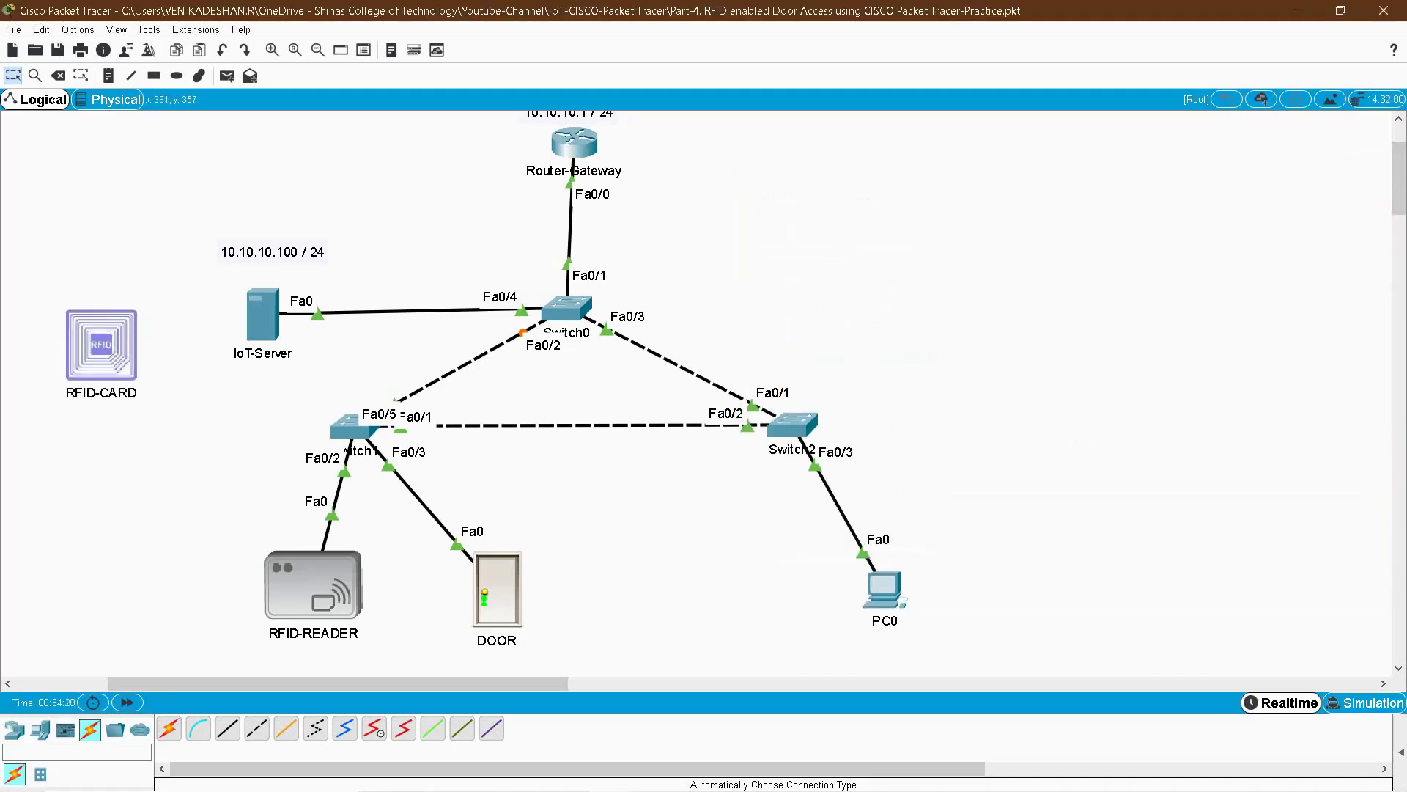
- Open the RFID reader's RFID Reader (Python) main.py in its Programming page
{"action": "left_click", "coordinate": [313, 584]}
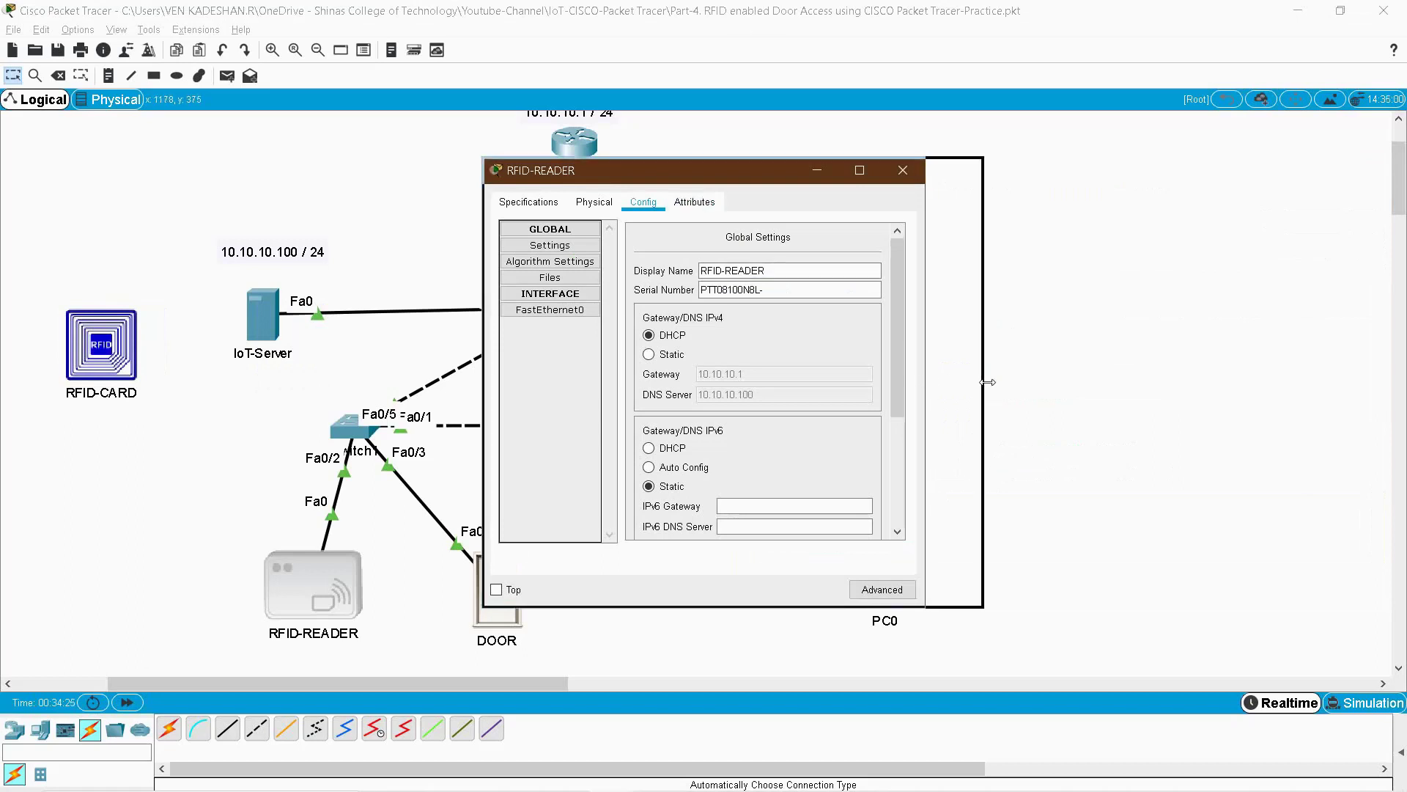
{"action": "left_click_drag", "start_coordinate": [925, 383], "coordinate": [1139, 383]}
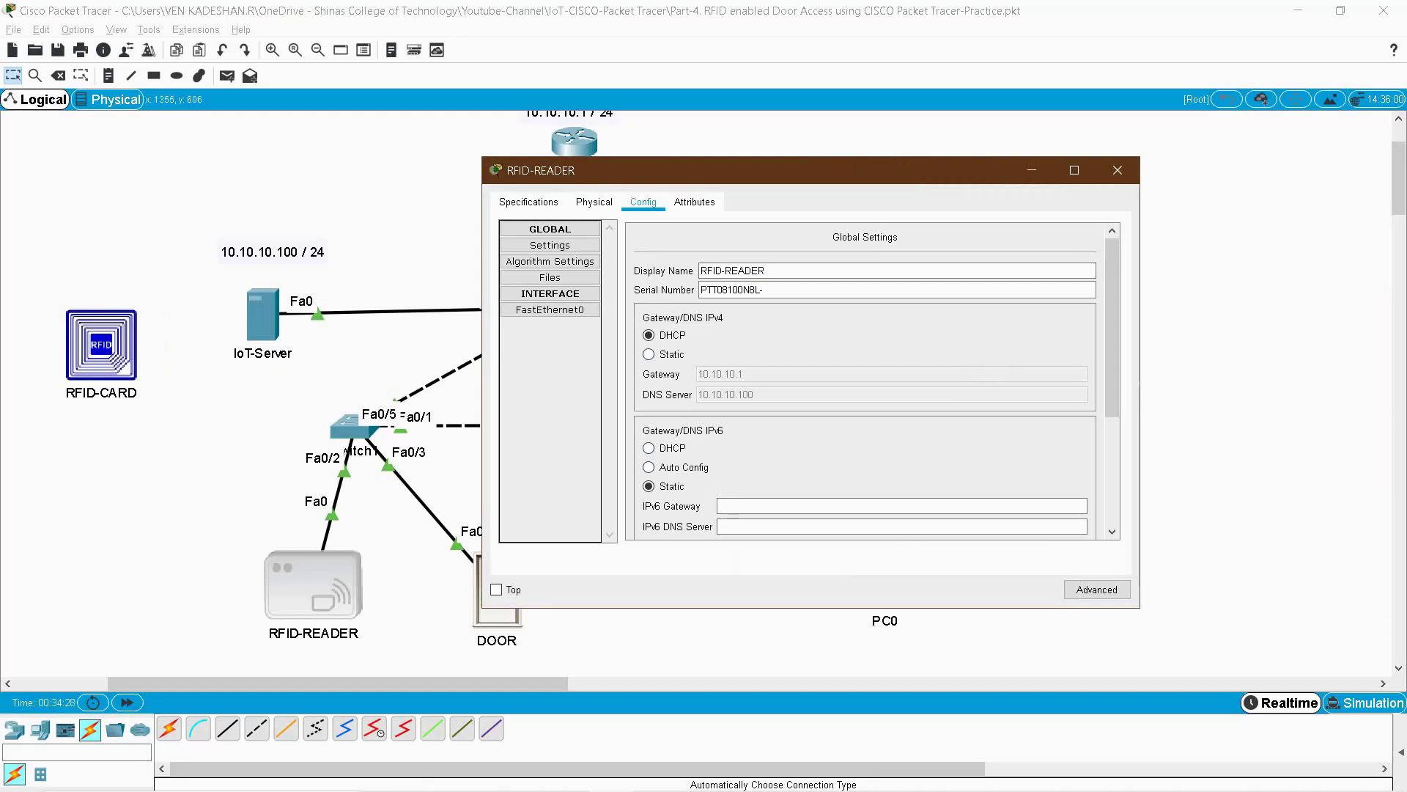
{"action": "left_click", "coordinate": [1097, 589]}
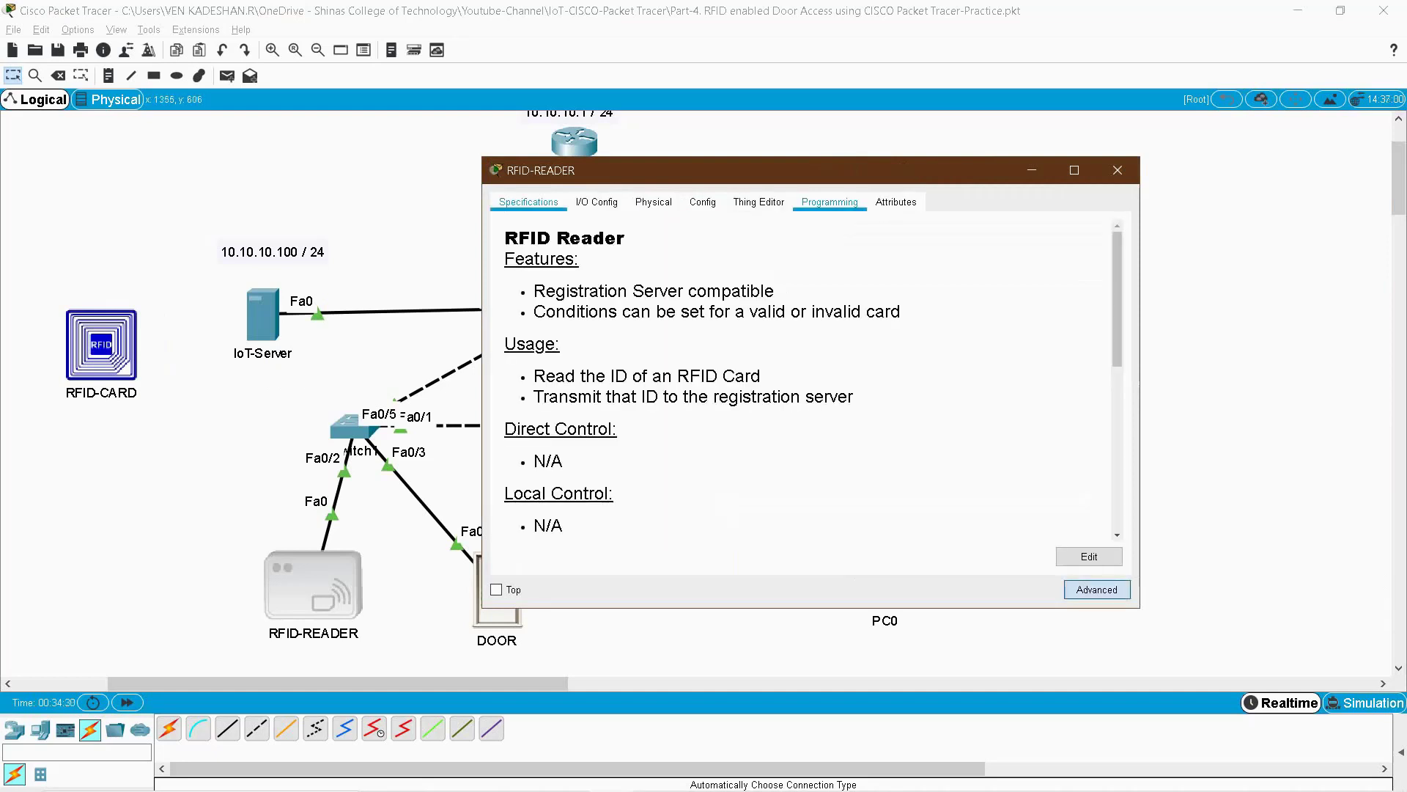
{"action": "left_click", "coordinate": [830, 203]}
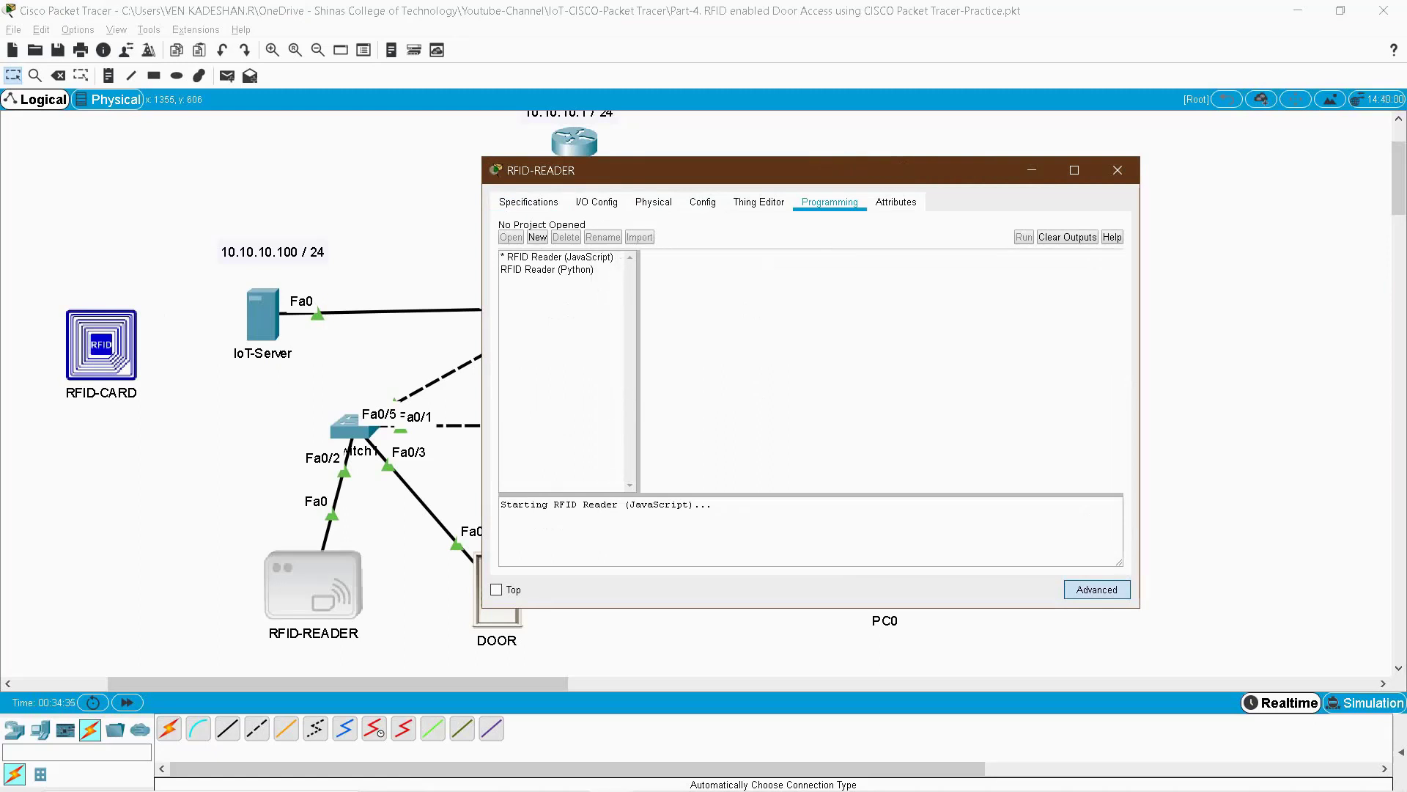
{"action": "double_click", "coordinate": [547, 269]}
{"action": "double_click", "coordinate": [518, 269]}
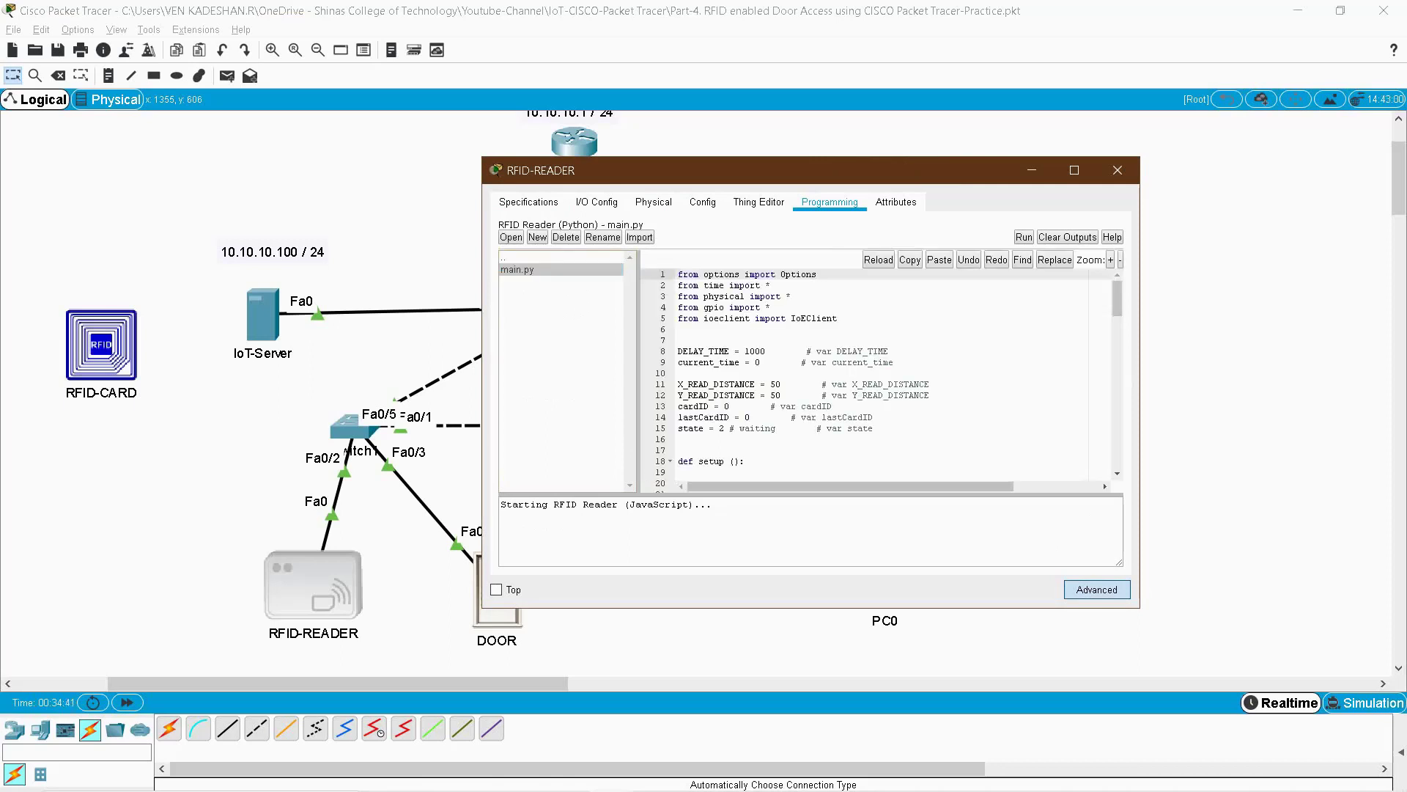
- Run the reader's Python main.py program and close the reader's settings
{"action": "scroll", "coordinate": [879, 373], "scroll_direction": "down", "scroll_amount": 2}
{"action": "scroll", "coordinate": [879, 374], "scroll_direction": "down", "scroll_amount": 15}
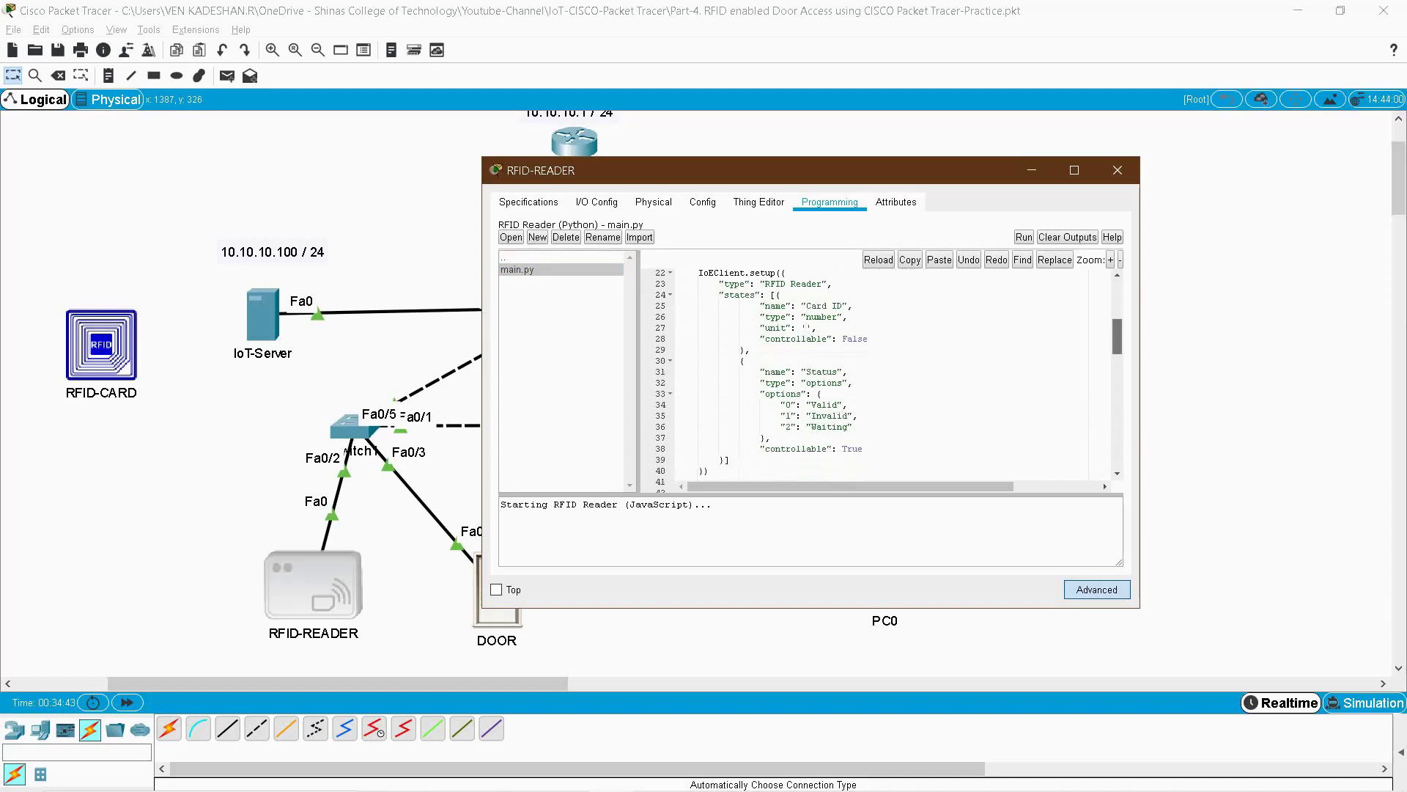
{"action": "scroll", "coordinate": [879, 374], "scroll_direction": "down", "scroll_amount": 11}
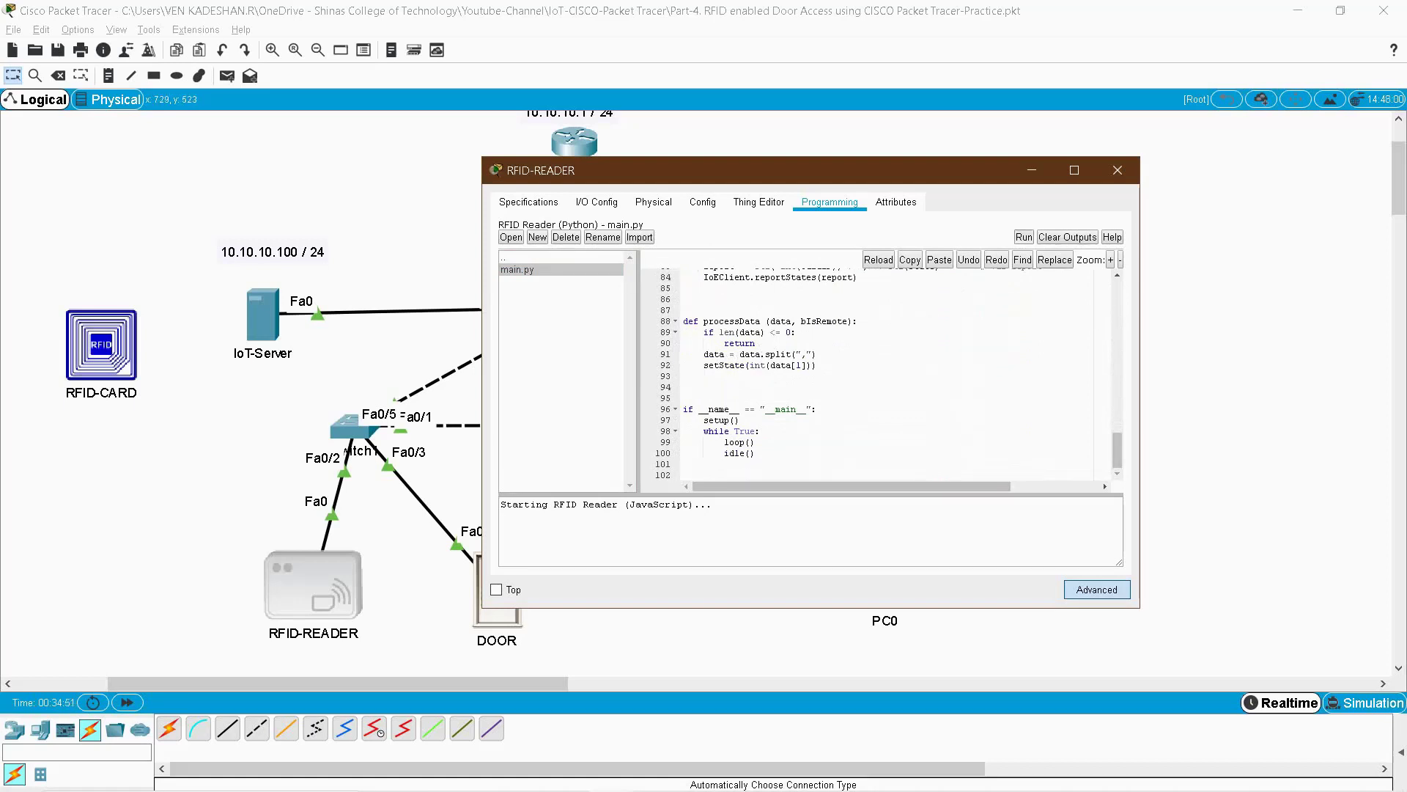
{"action": "left_click", "coordinate": [1023, 237]}
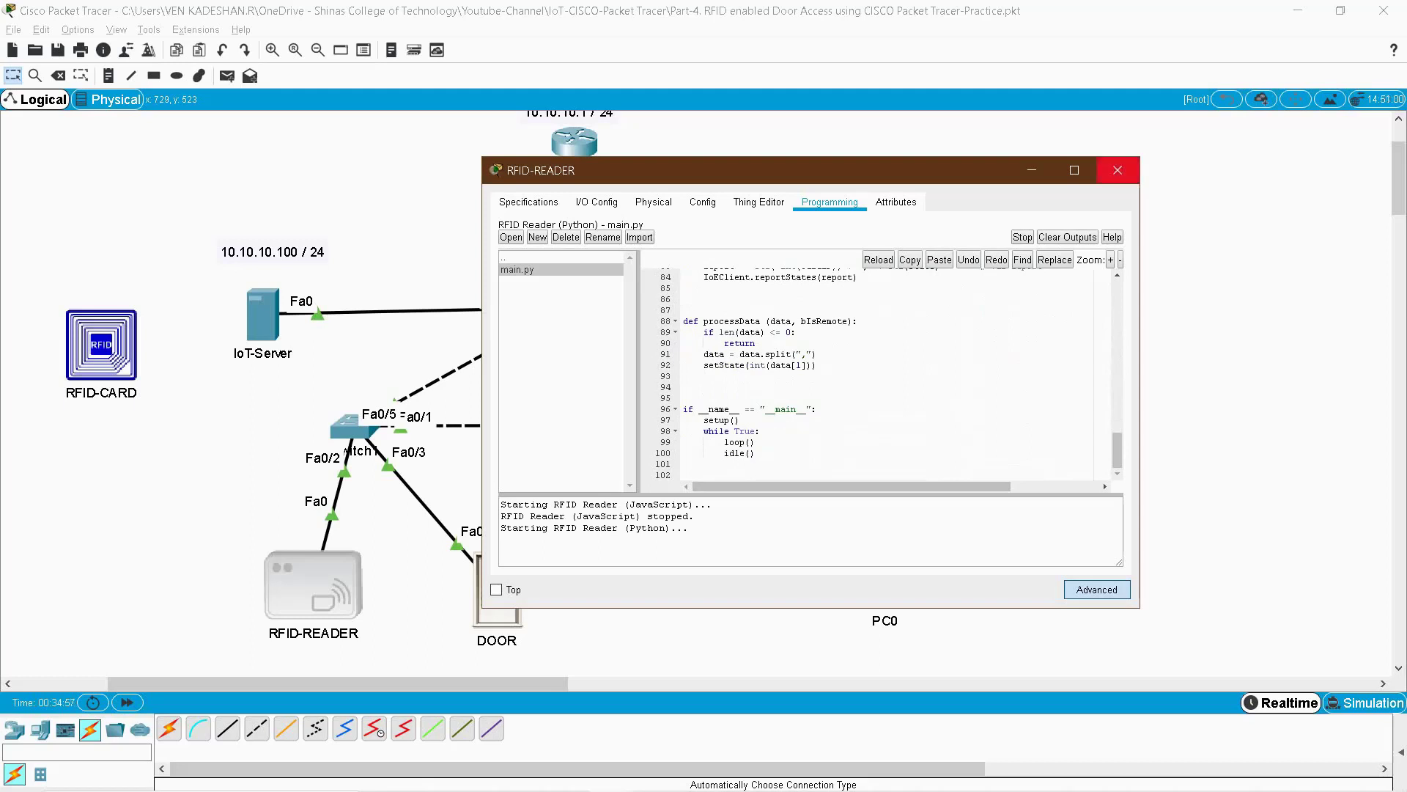
{"action": "left_click", "coordinate": [1117, 170]}
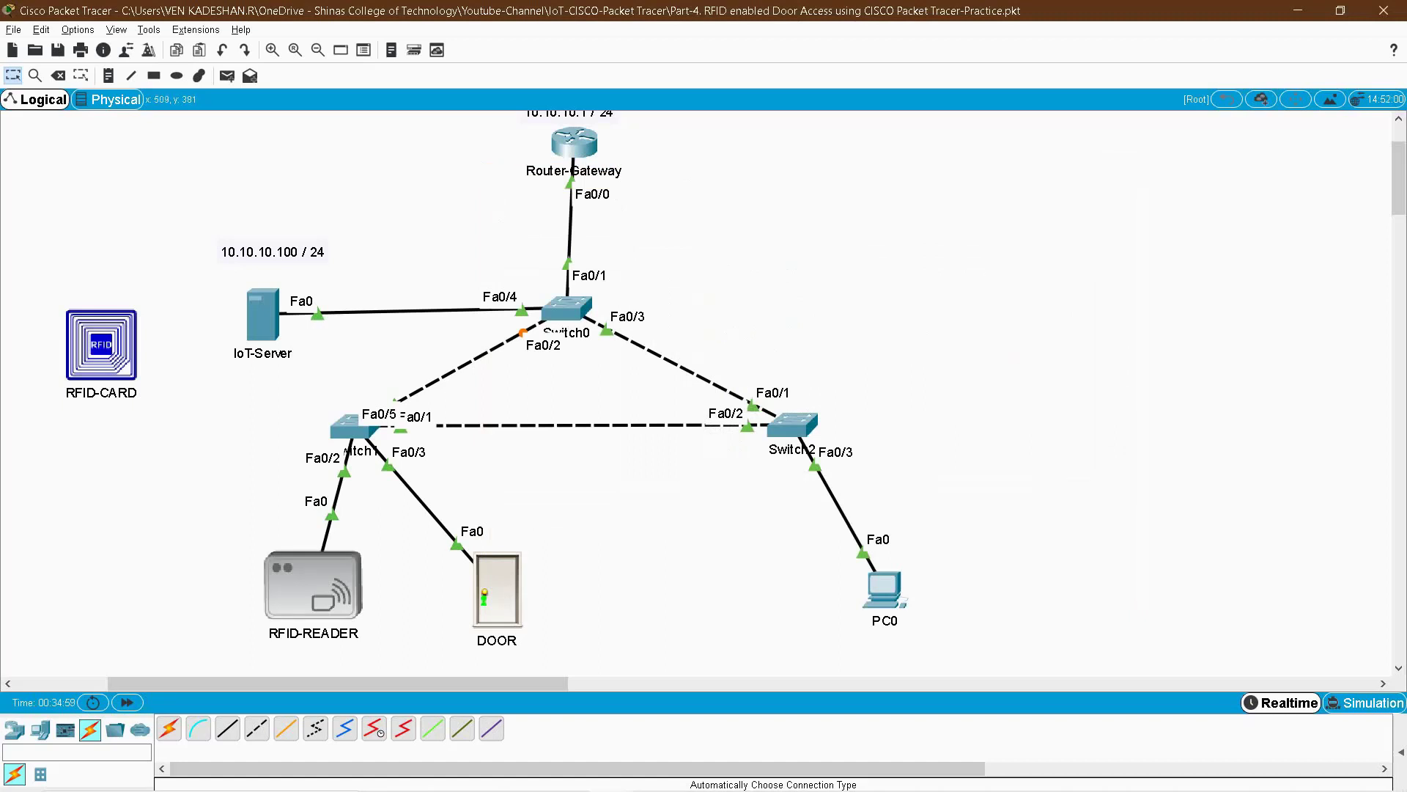
- Open the IoT server's monitor, test with the card on the reader, and show Conditions
{"action": "left_click", "coordinate": [262, 315]}
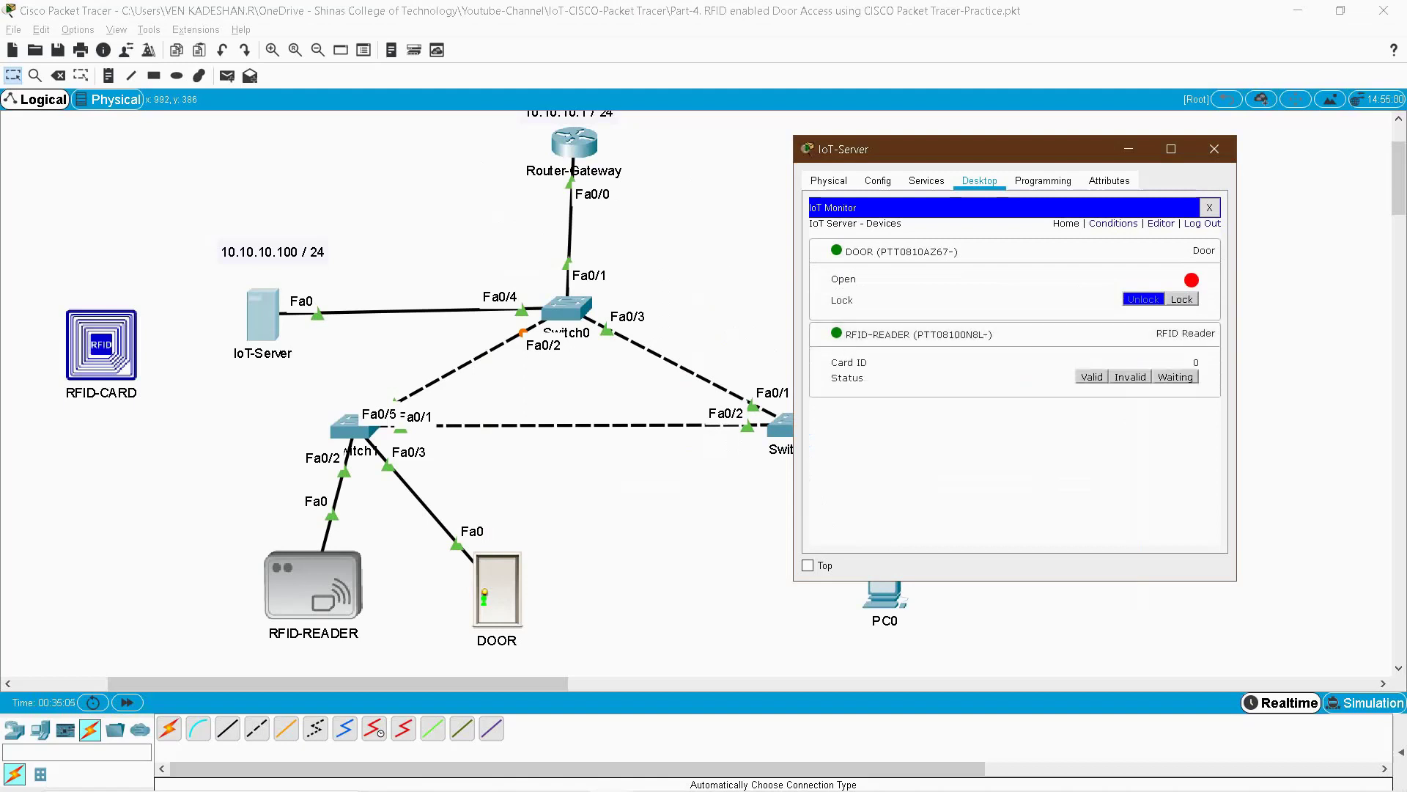
{"action": "left_click_drag", "start_coordinate": [101, 344], "coordinate": [315, 611]}
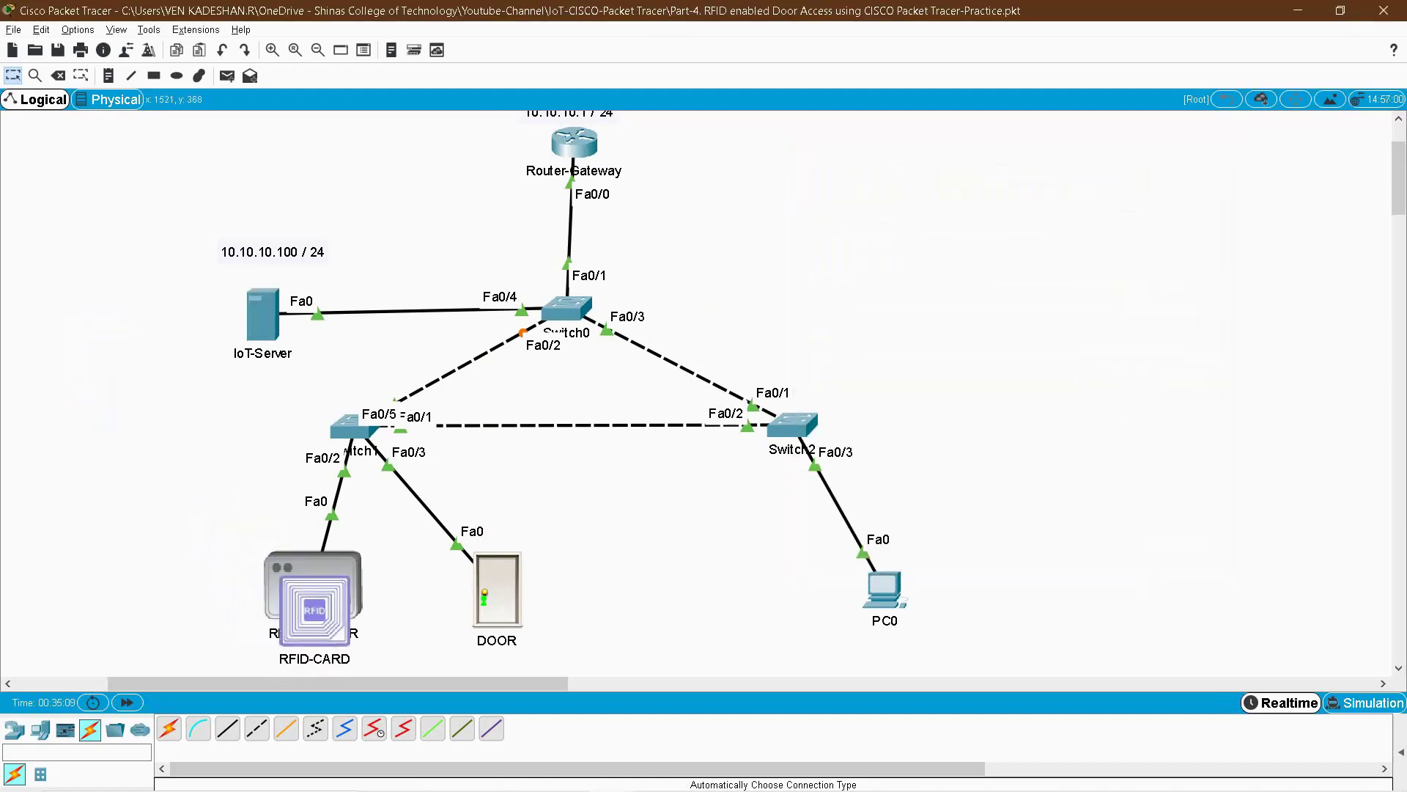
{"action": "key", "text": "alt+Tab"}
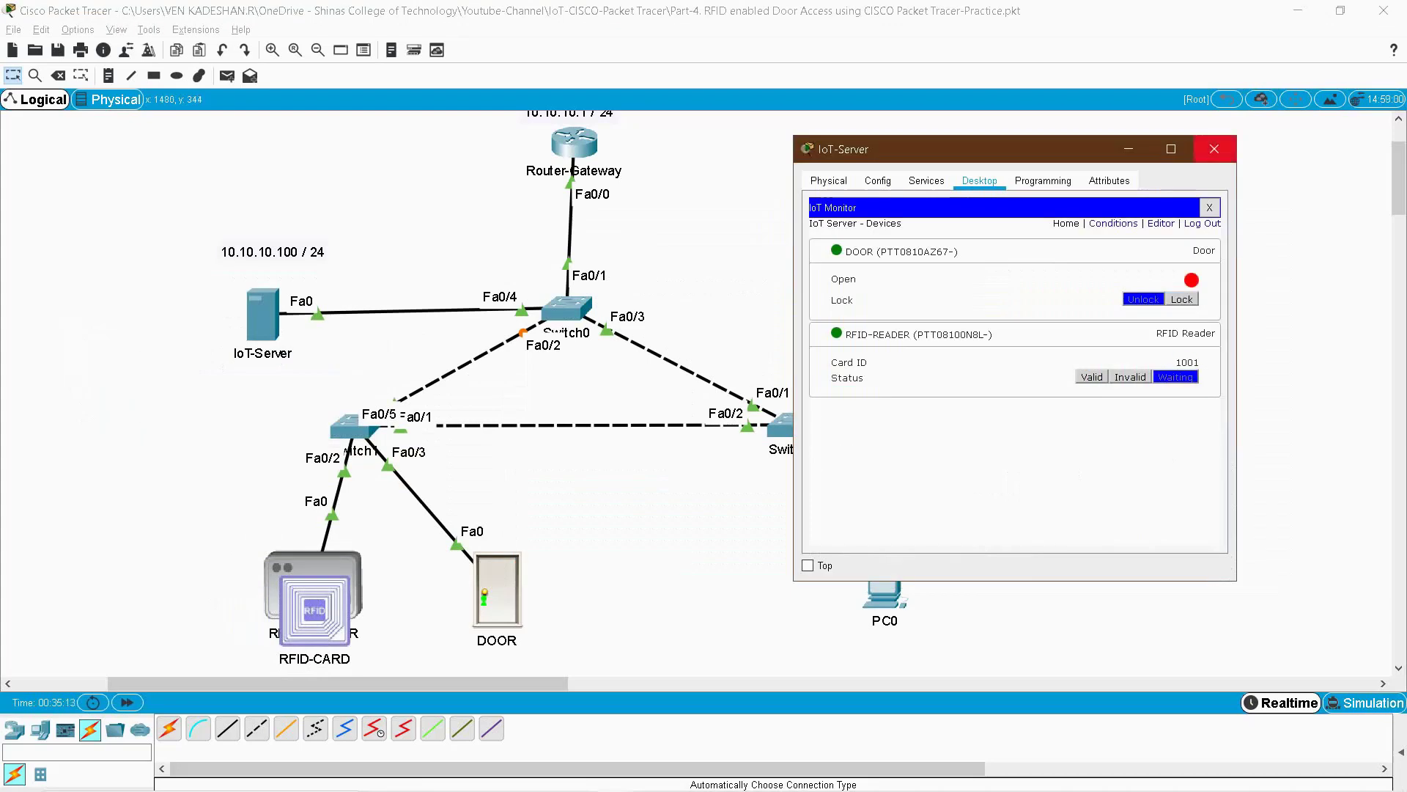
{"action": "left_click", "coordinate": [1114, 223]}
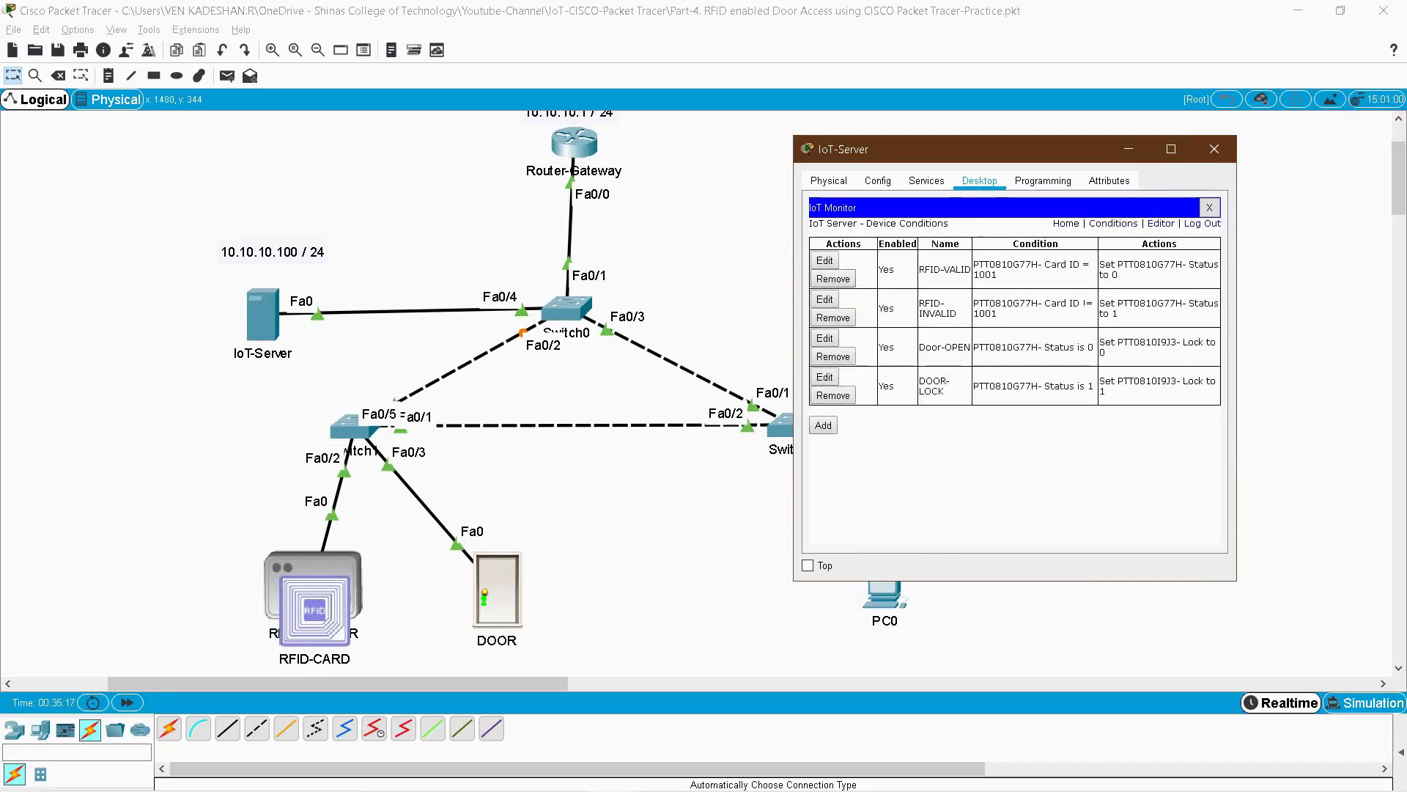
- Remove the RFID-VALID, RFID-INVALID, Door-OPEN and DOOR-LOCK rules, then take the card off the reader
{"action": "left_click", "coordinate": [833, 279]}
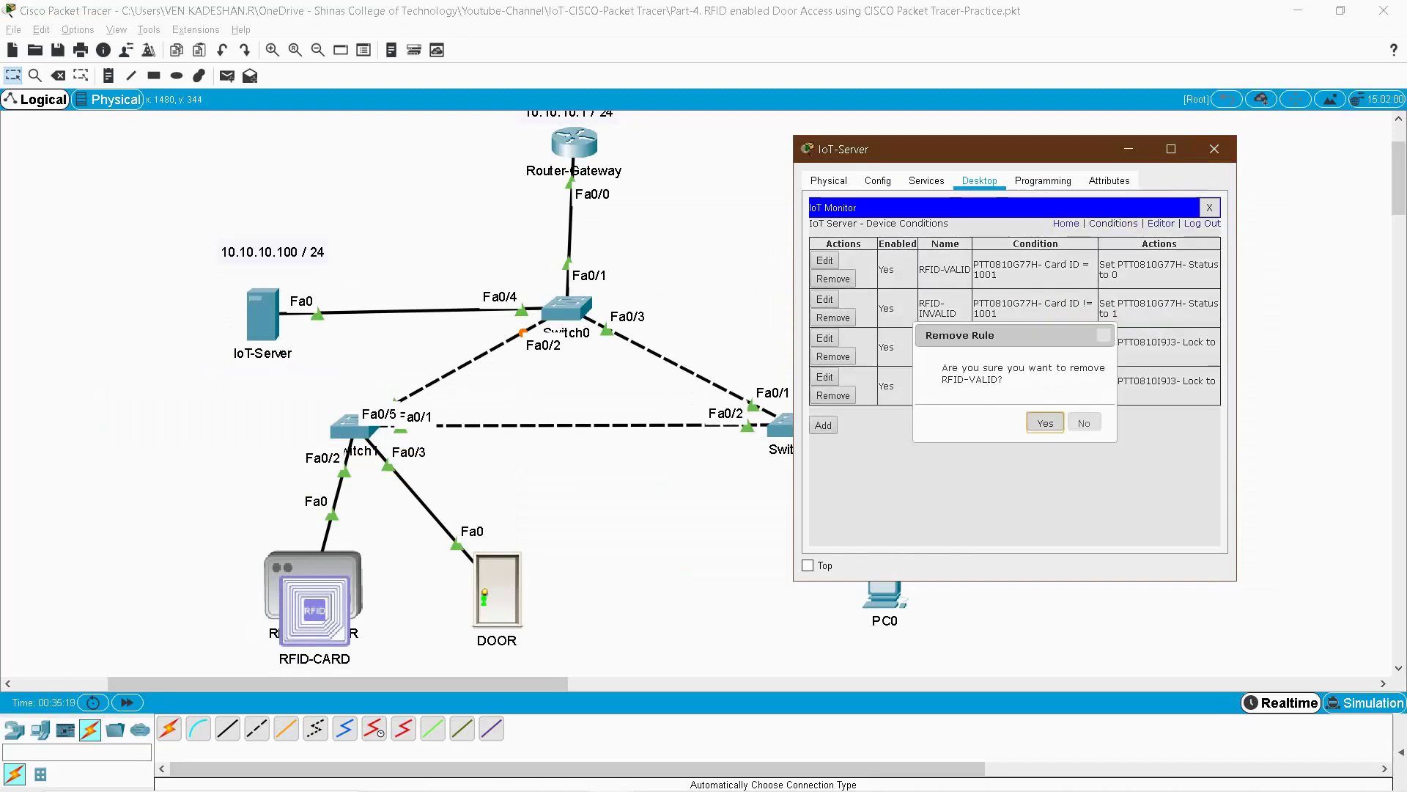
{"action": "left_click", "coordinate": [1046, 423]}
{"action": "left_click", "coordinate": [832, 279]}
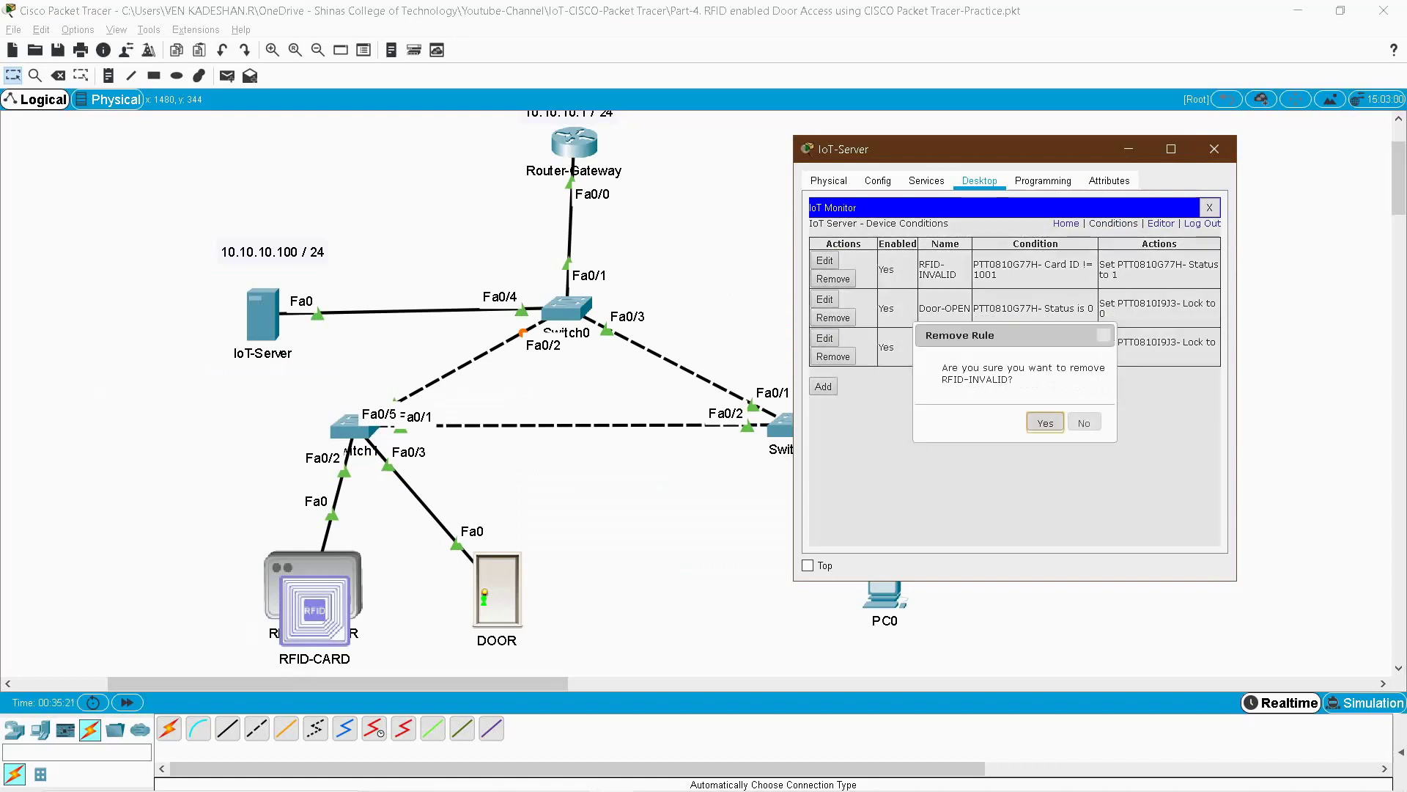
{"action": "left_click", "coordinate": [1046, 423]}
{"action": "left_click", "coordinate": [832, 279]}
{"action": "left_click", "coordinate": [1045, 423]}
{"action": "left_click", "coordinate": [833, 279]}
{"action": "key", "text": "Return"}
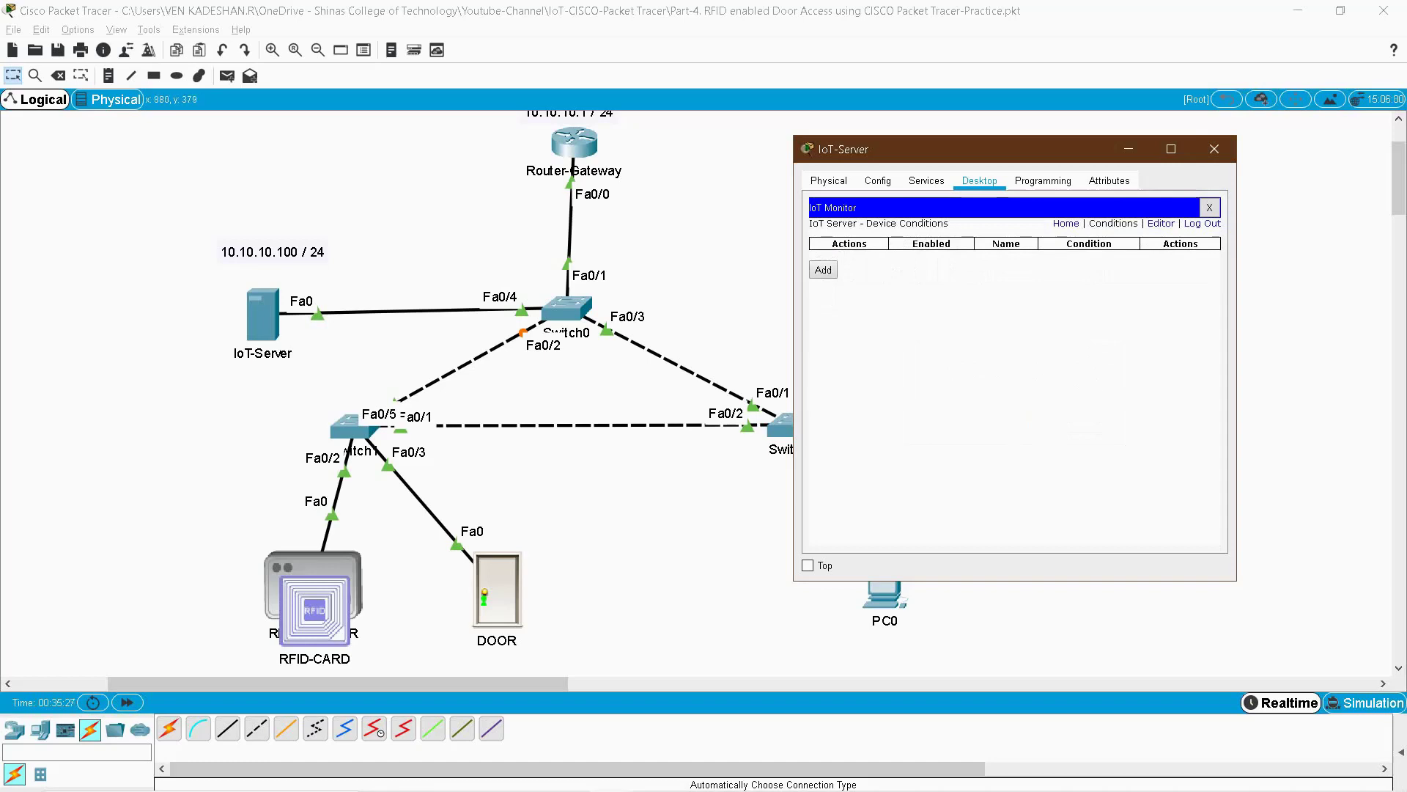
{"action": "left_click_drag", "start_coordinate": [314, 608], "coordinate": [104, 334]}
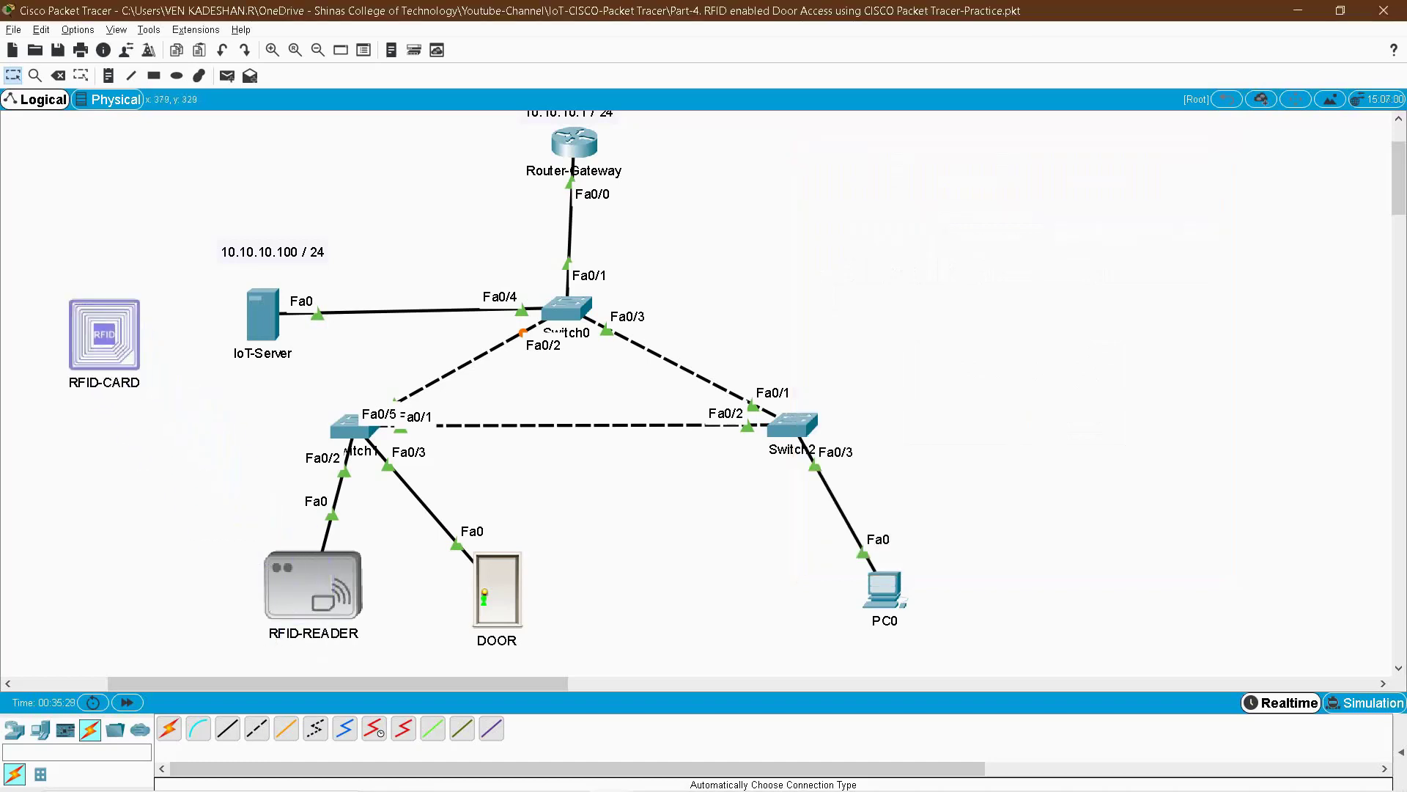
{"action": "key", "text": "alt+Tab"}
- Start a rule named RFID-VALID with the condition RFID-READER Card ID = 1001
{"action": "left_click", "coordinate": [823, 270]}
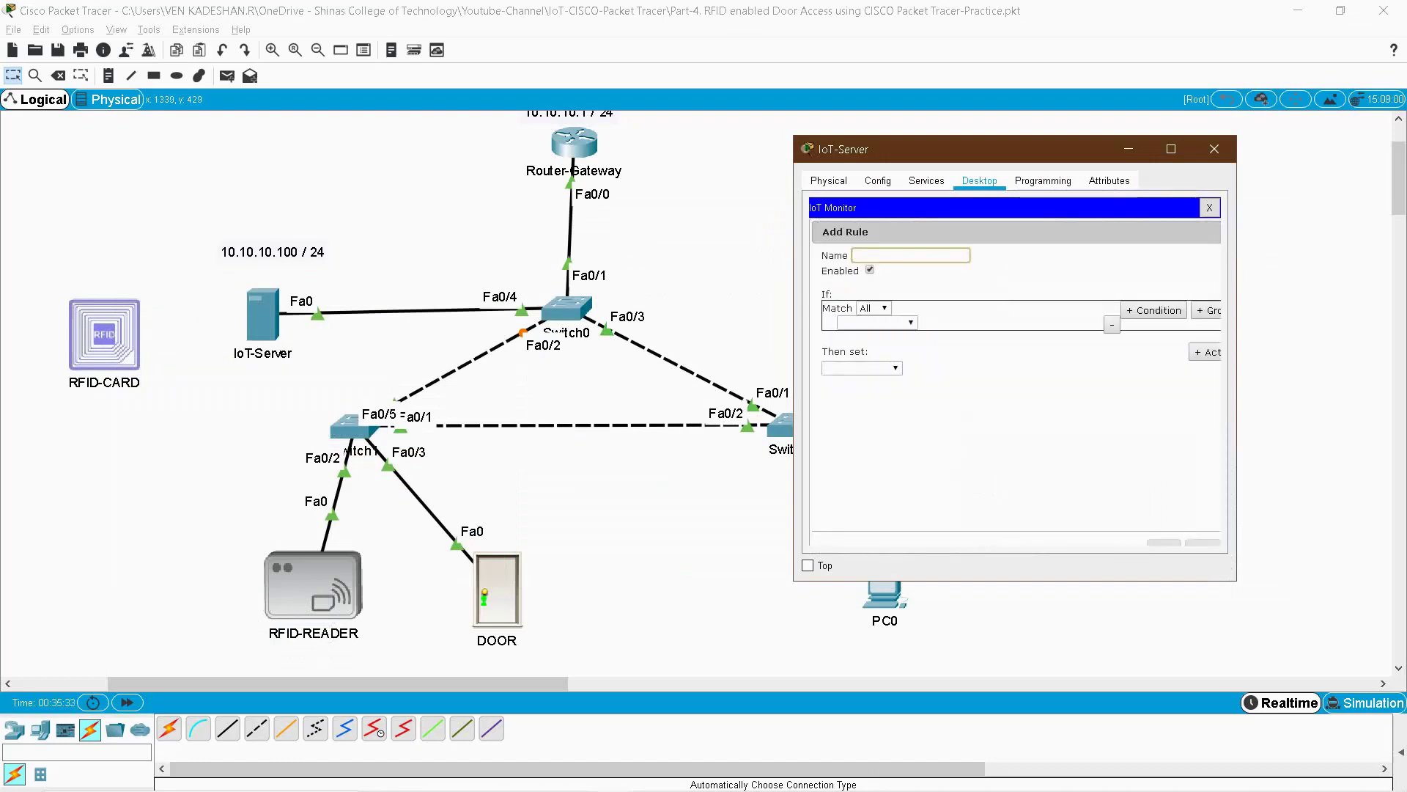
{"action": "type", "text": "RFID-VALID"}
{"action": "left_click", "coordinate": [880, 322]}
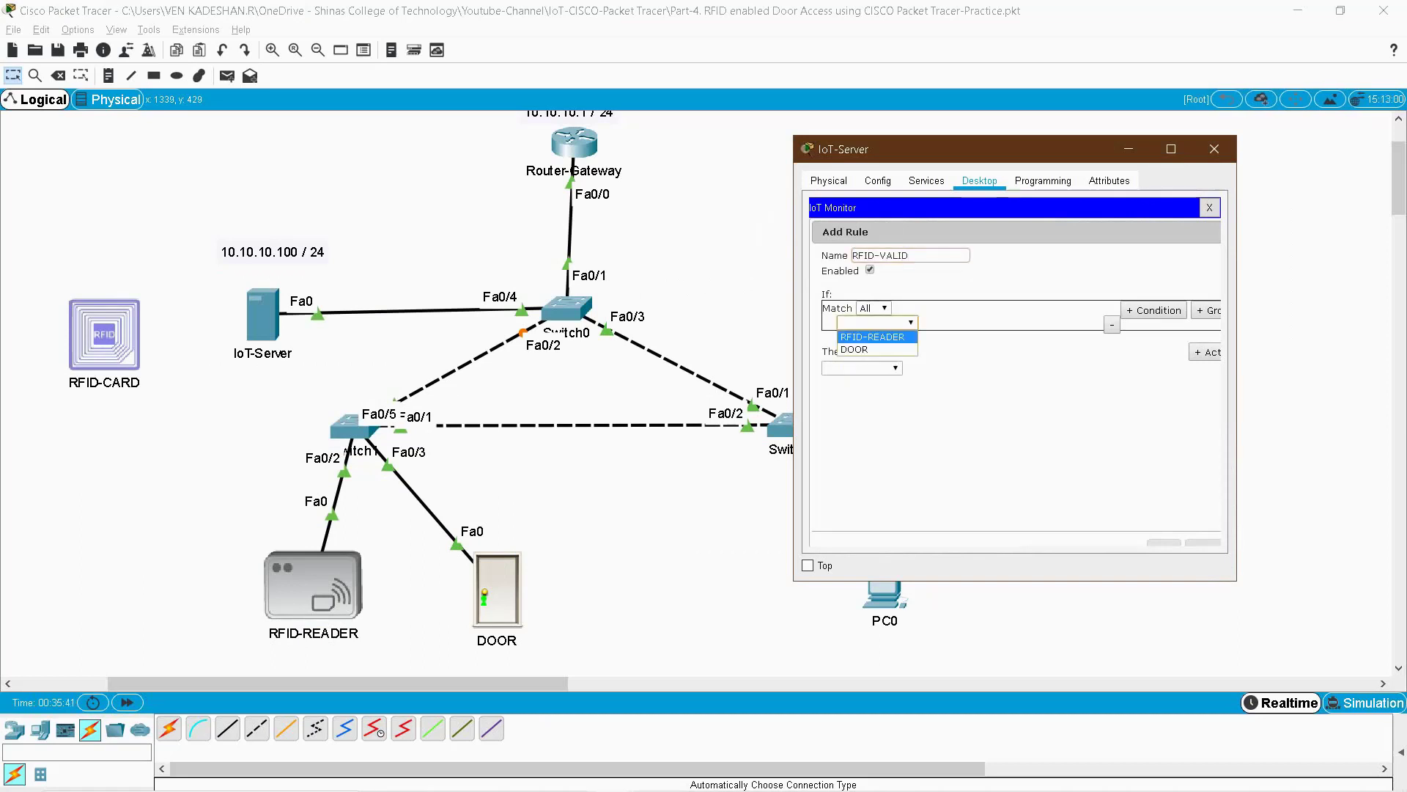
{"action": "key", "text": "Return"}
{"action": "left_click", "coordinate": [948, 323]}
{"action": "left_click", "coordinate": [948, 337]}
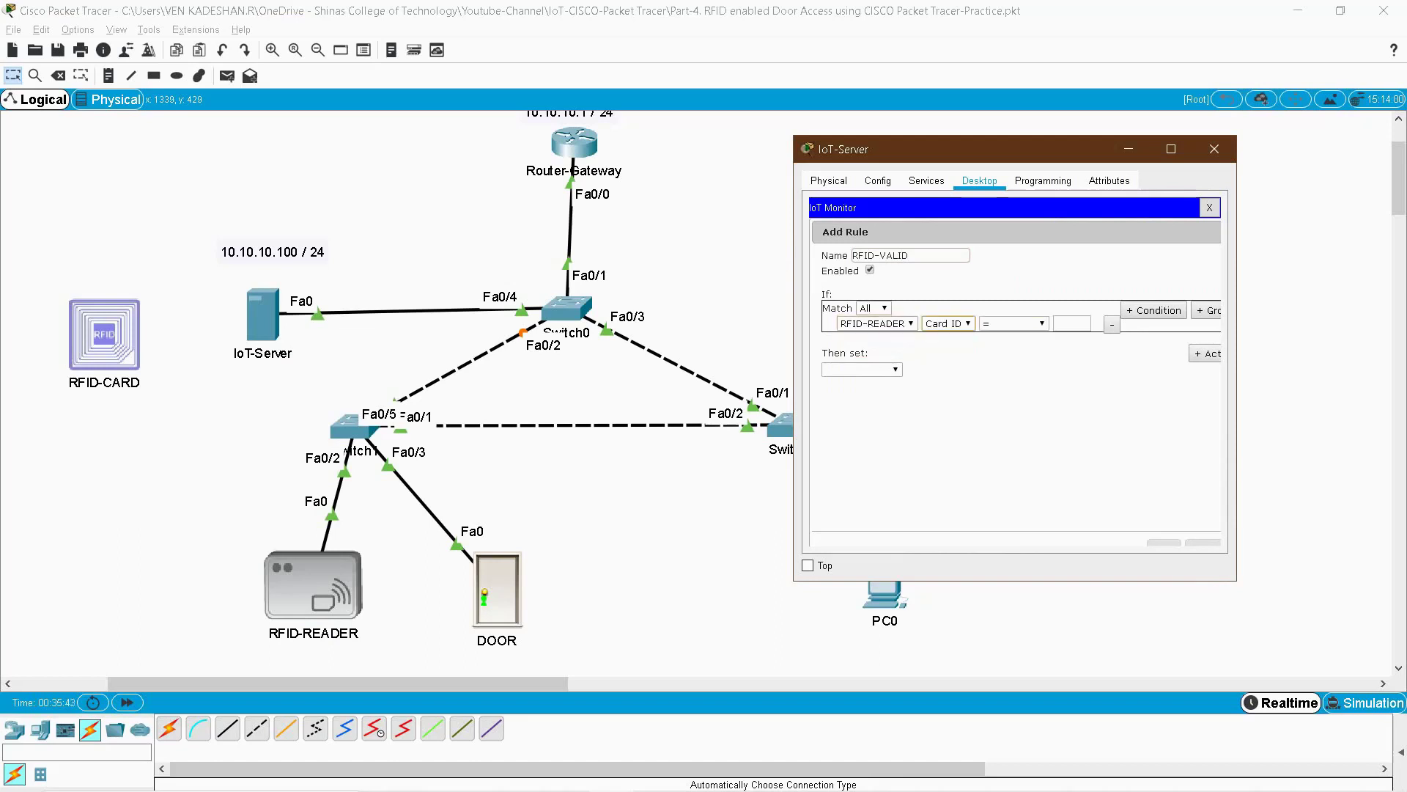
{"action": "left_click", "coordinate": [1072, 323]}
{"action": "type", "text": "1001"}
{"action": "left_click", "coordinate": [1014, 324]}
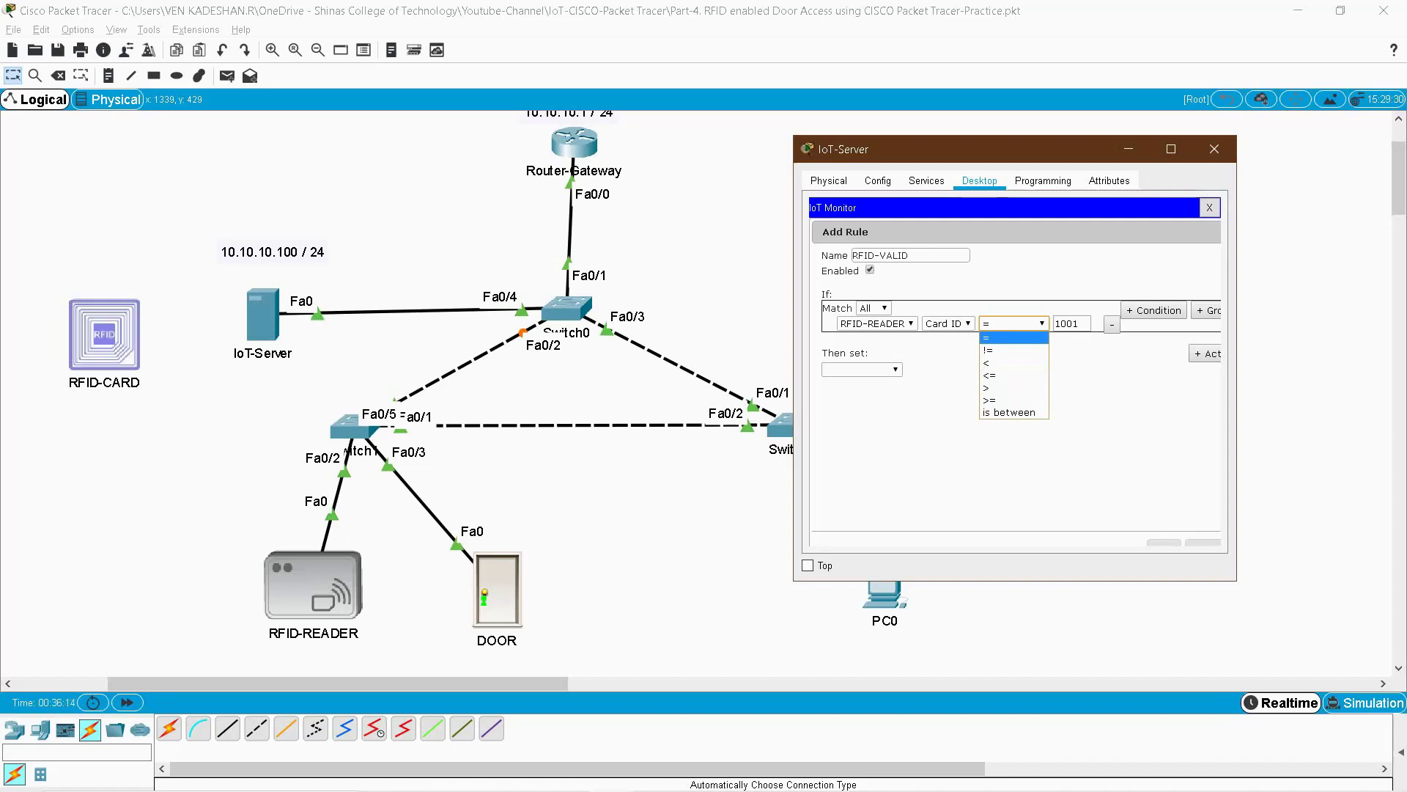
{"action": "key", "text": "Return"}
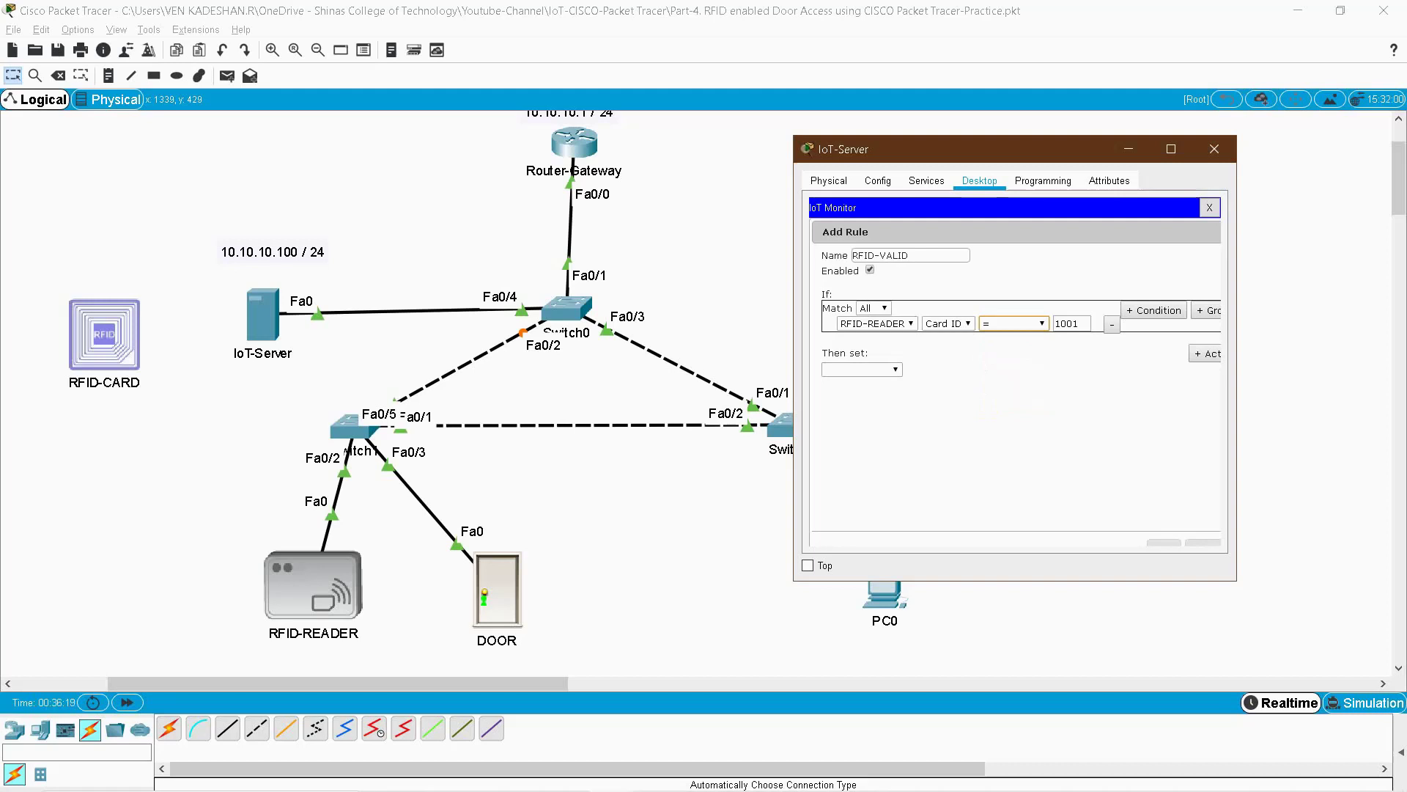
- Set RFID-READER Status to Valid as the action and save the rule
{"action": "left_click", "coordinate": [862, 369]}
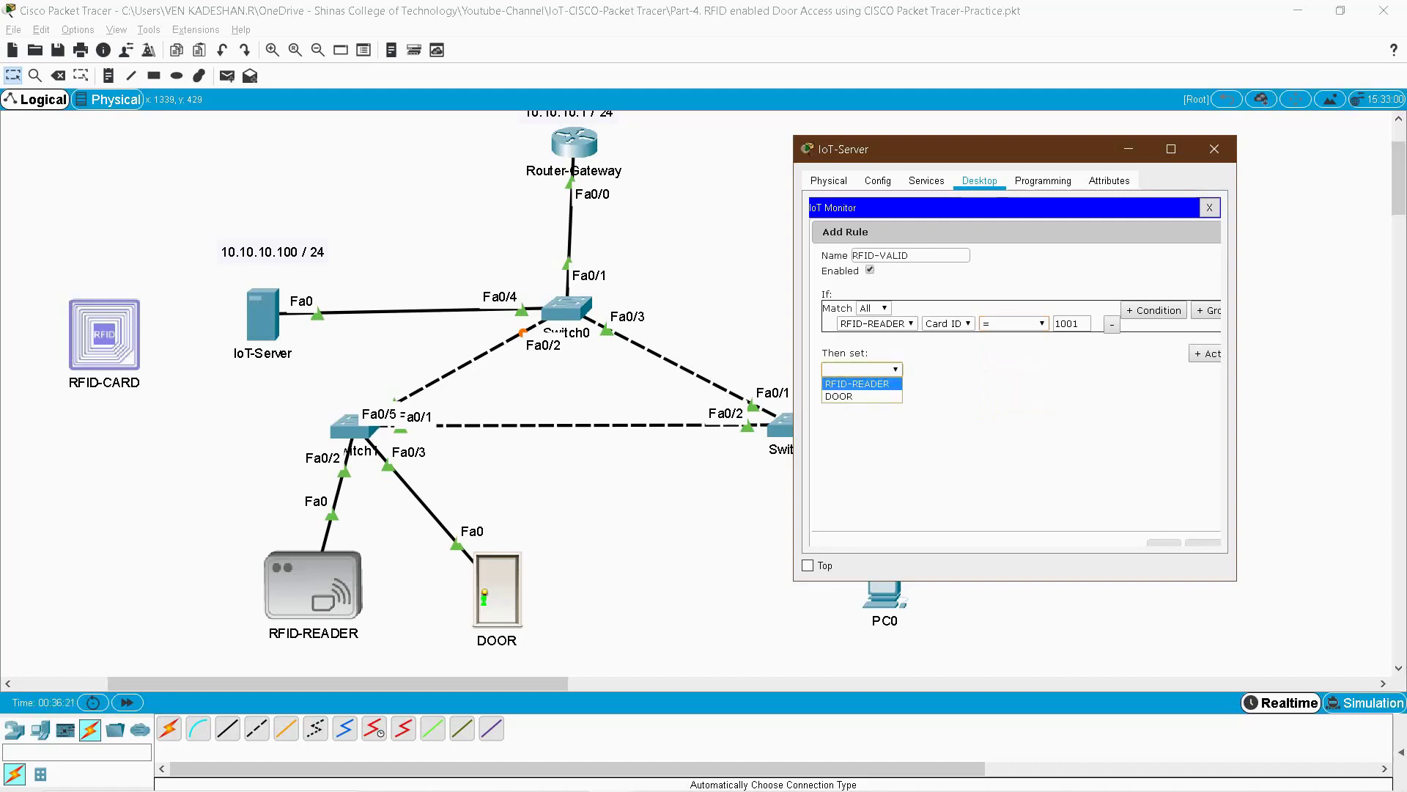
{"action": "key", "text": "Return"}
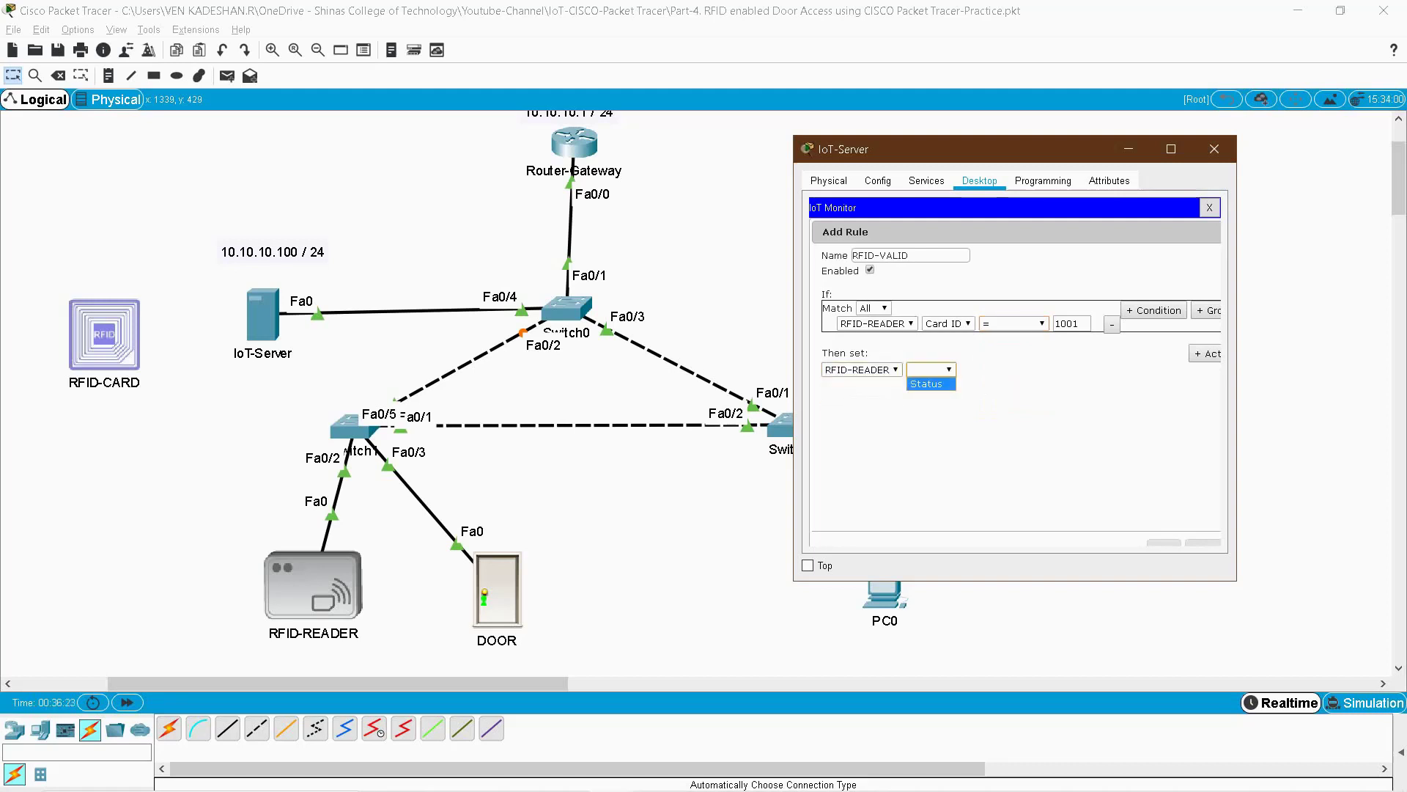
{"action": "key", "text": "Return"}
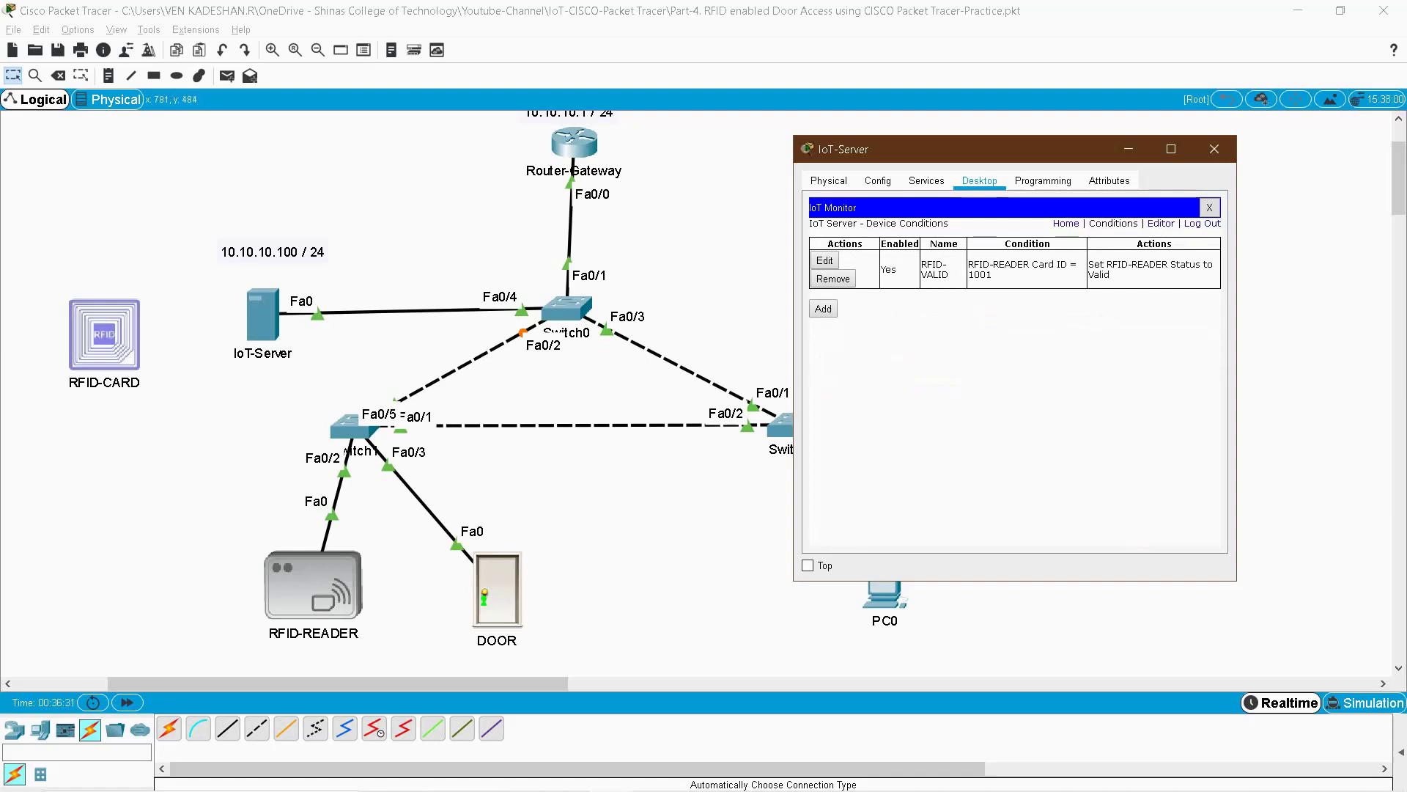
{"action": "left_click", "coordinate": [823, 309]}
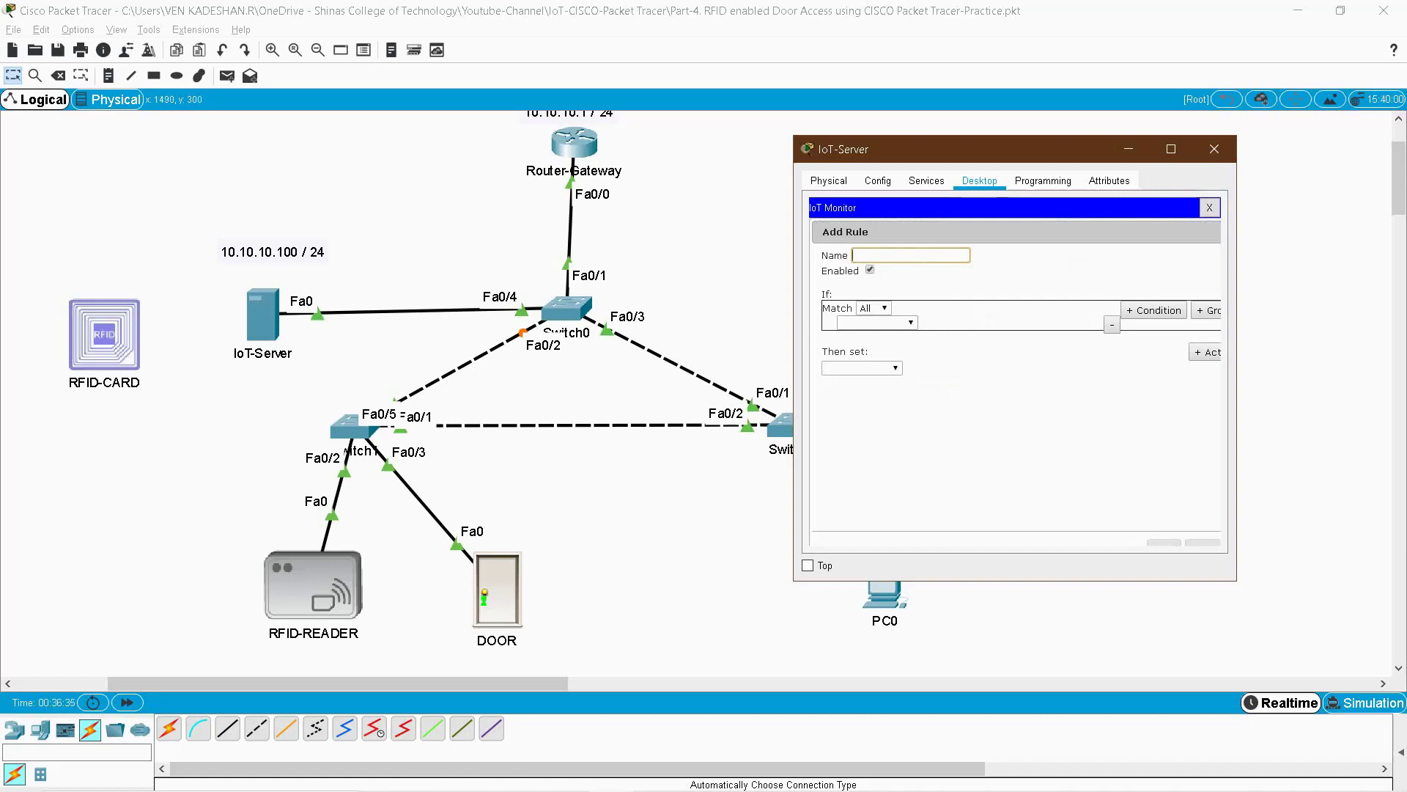
{"action": "type", "text": "RFID-INVALID"}
{"action": "left_click", "coordinate": [876, 322]}
{"action": "left_click", "coordinate": [872, 336]}
{"action": "left_click", "coordinate": [947, 323]}
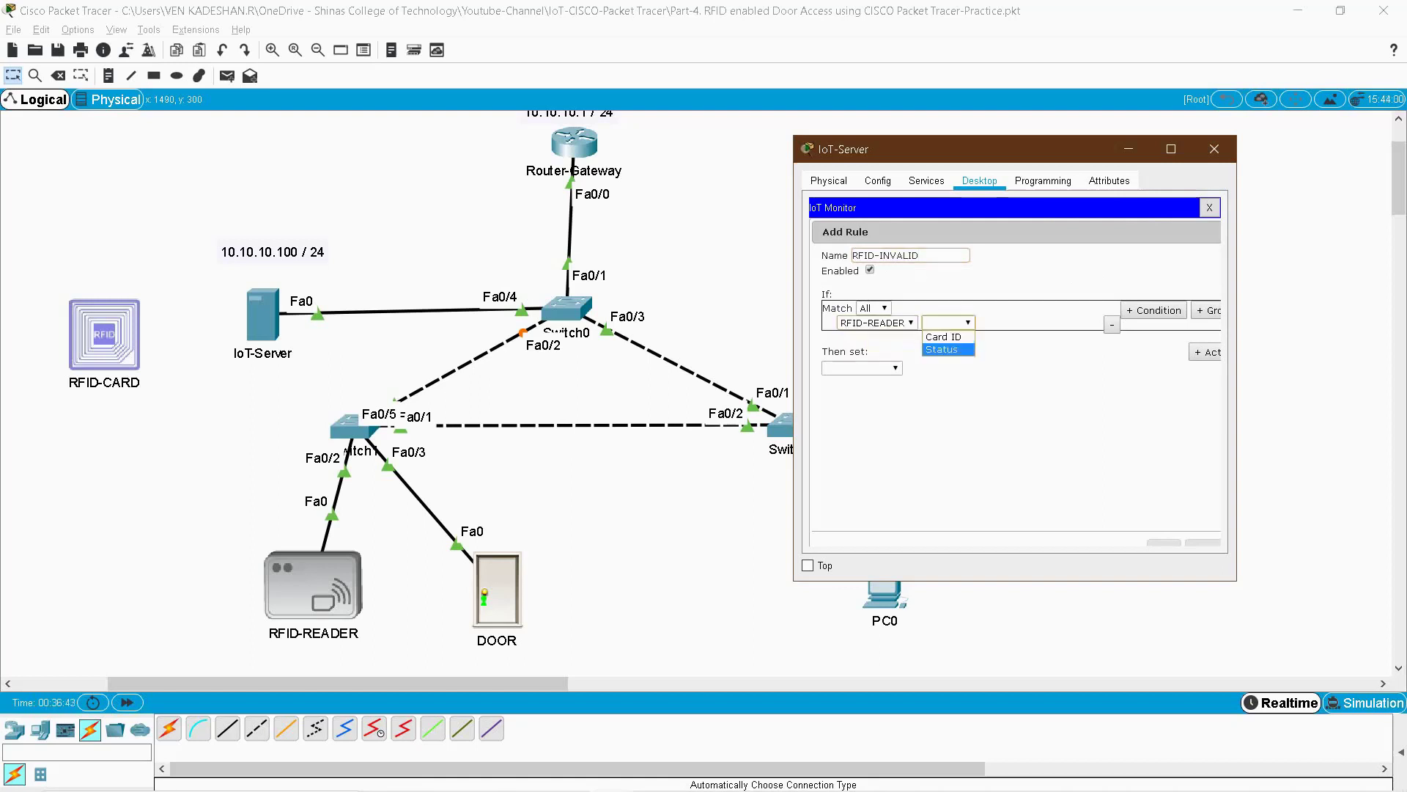
{"action": "left_click", "coordinate": [948, 337]}
{"action": "left_click", "coordinate": [1014, 322]}
{"action": "left_click", "coordinate": [1012, 344]}
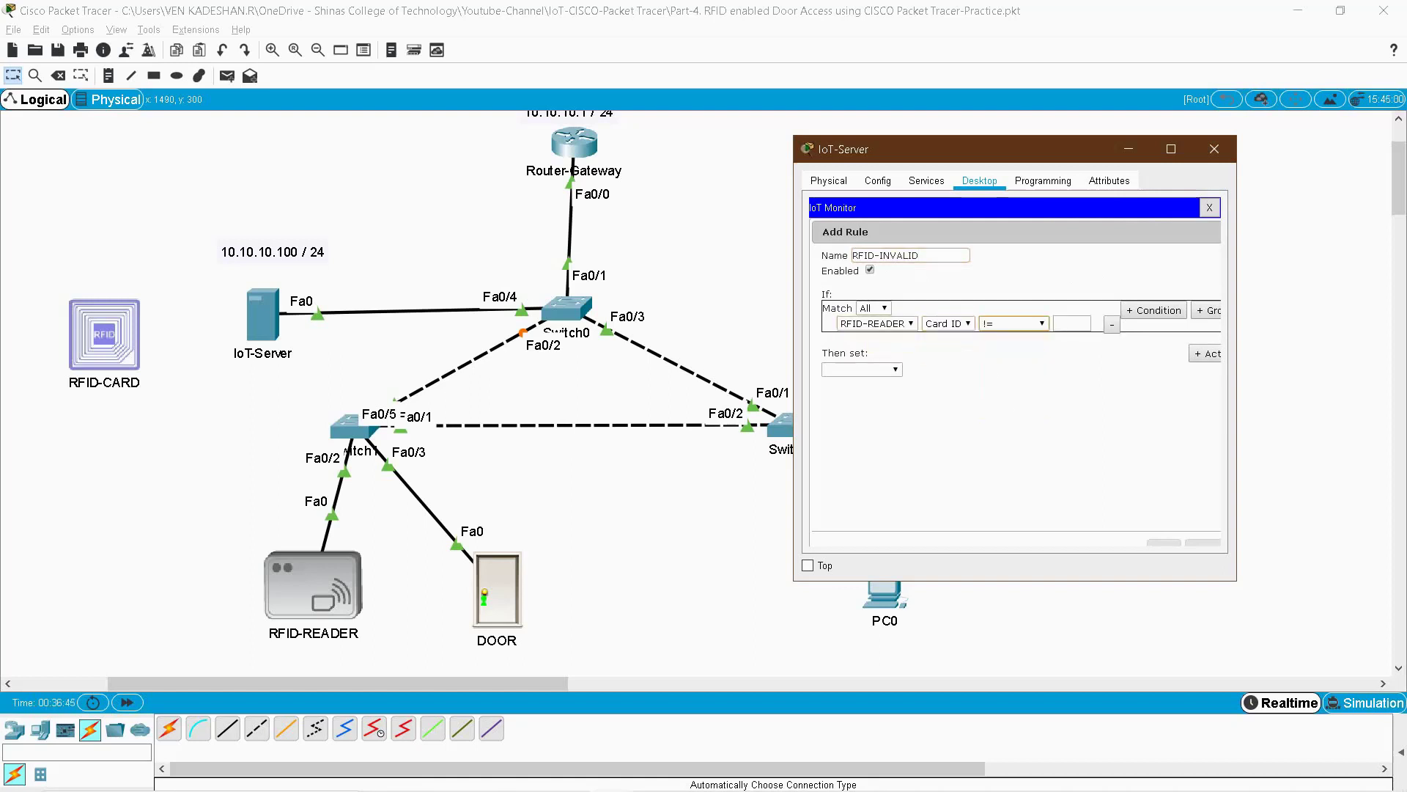
{"action": "left_click", "coordinate": [1072, 323]}
{"action": "type", "text": "1001"}
{"action": "left_click", "coordinate": [861, 369]}
{"action": "left_click", "coordinate": [854, 383]}
{"action": "left_click", "coordinate": [931, 369]}
{"action": "left_click", "coordinate": [930, 383]}
{"action": "left_click", "coordinate": [1000, 369]}
{"action": "left_click", "coordinate": [994, 396]}
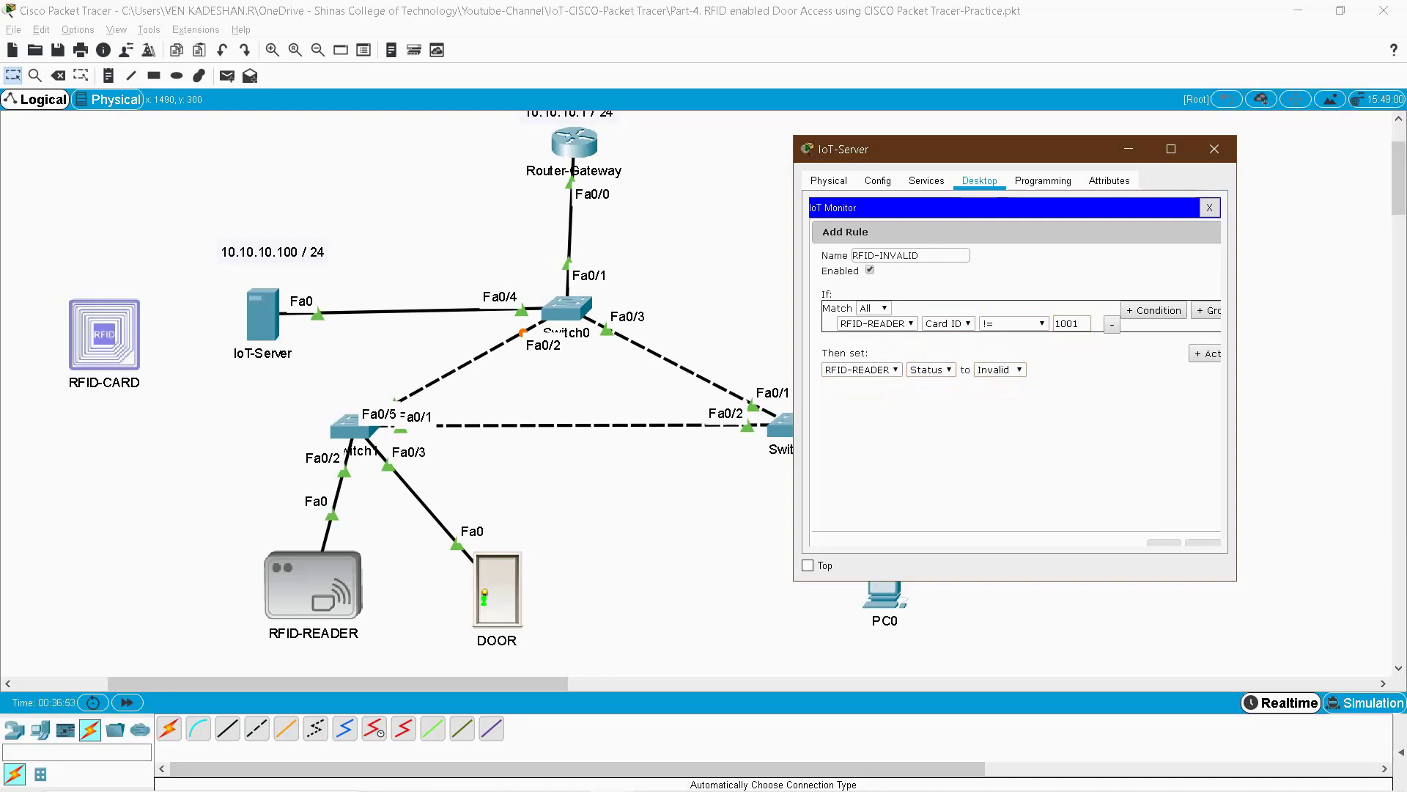
{"action": "left_click", "coordinate": [1164, 542]}
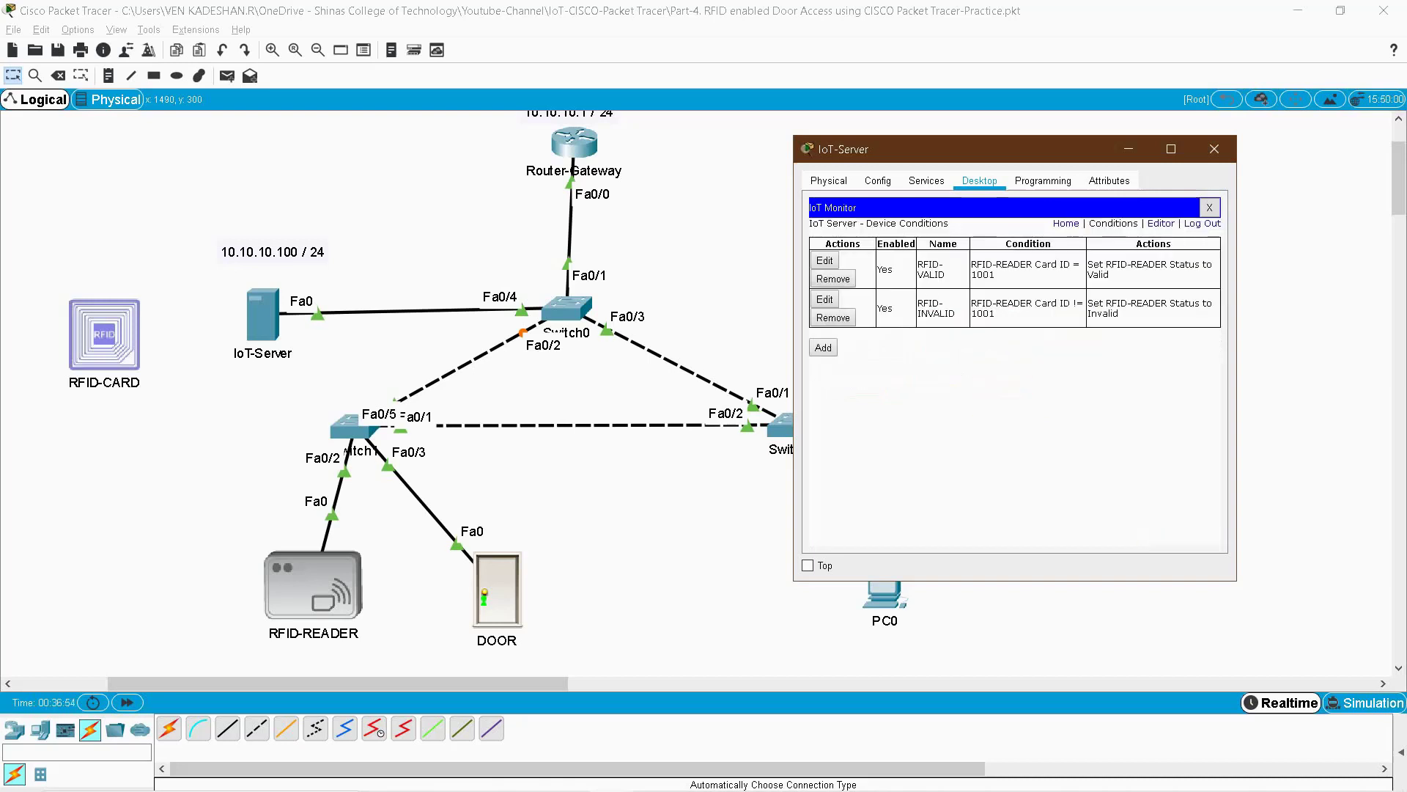
{"action": "left_click_drag", "start_coordinate": [996, 275], "coordinate": [1119, 314]}
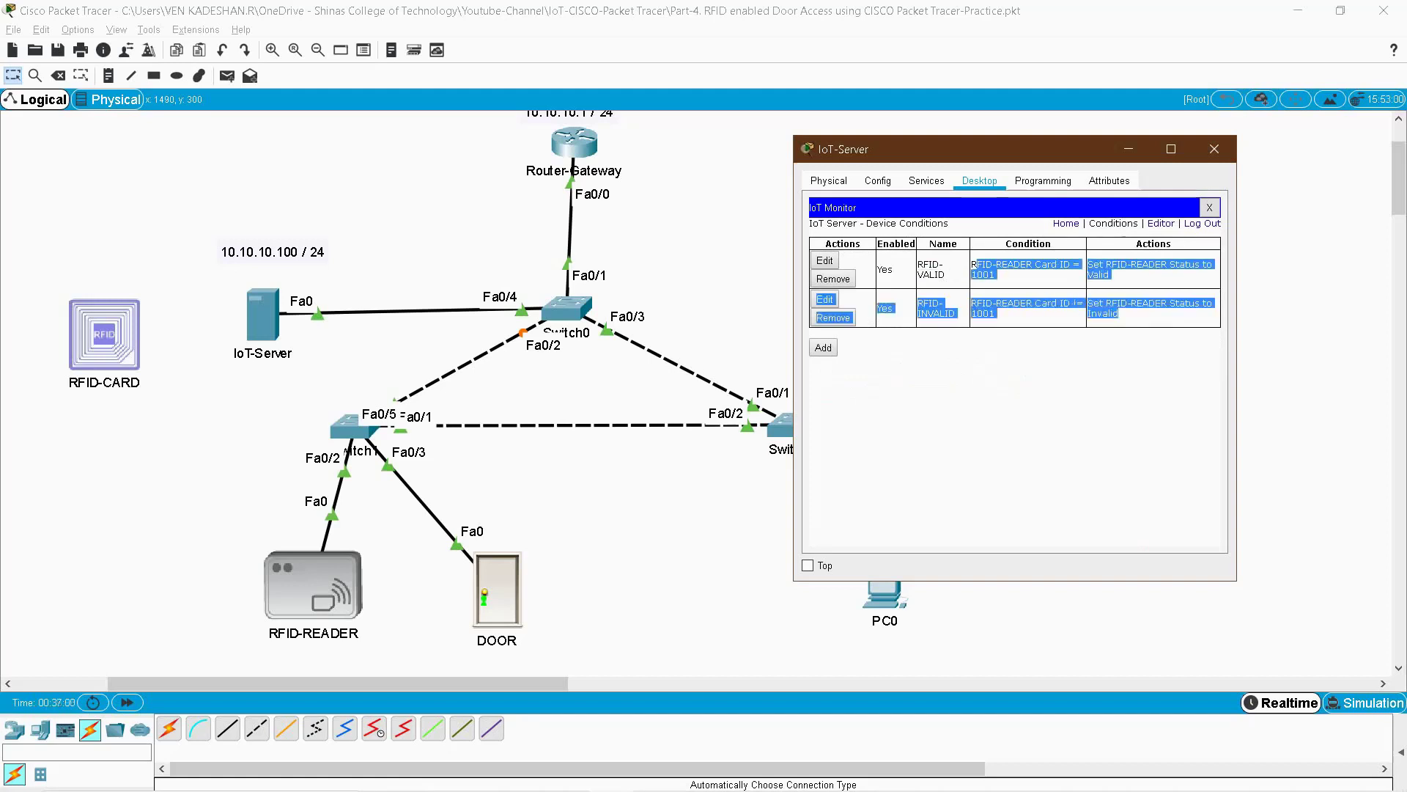
{"action": "left_click", "coordinate": [1119, 314]}
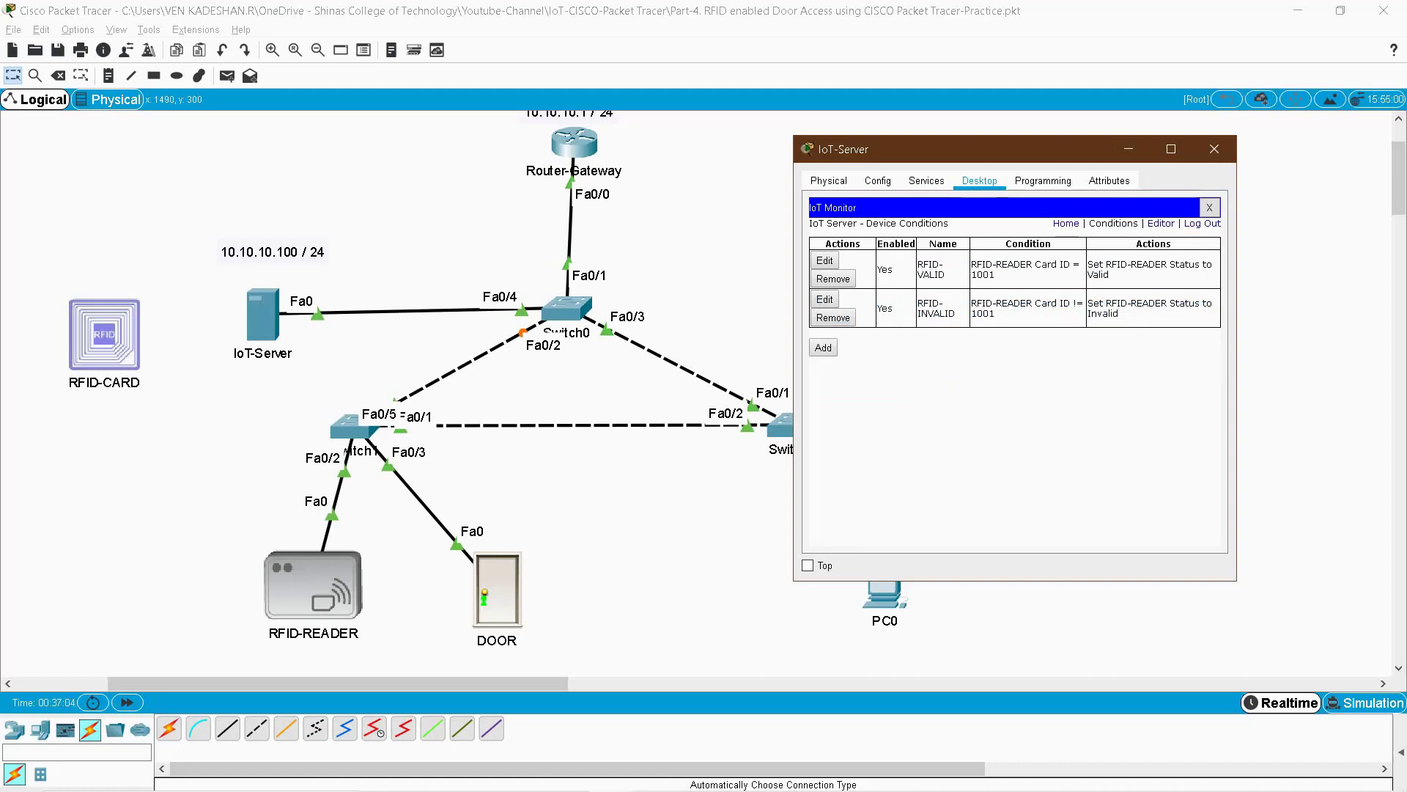
{"action": "triple_click", "coordinate": [1120, 314]}
- Start a rule named DOOR-UNLOCK with the condition RFID-READER Status is Valid
{"action": "left_click", "coordinate": [823, 347]}
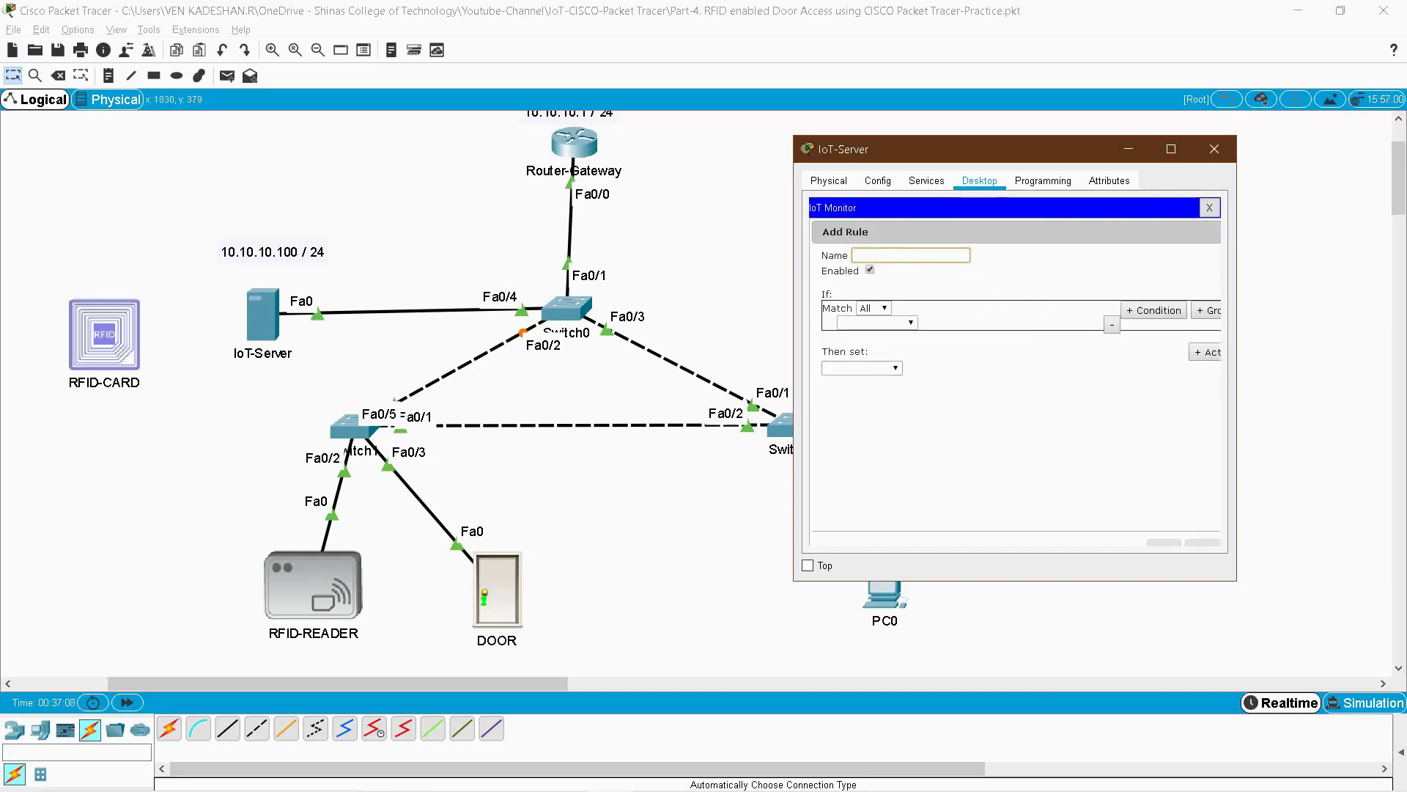
{"action": "type", "text": "DOOR-UNLOCK"}
{"action": "left_click", "coordinate": [876, 322]}
{"action": "left_click", "coordinate": [876, 336]}
{"action": "left_click", "coordinate": [949, 323]}
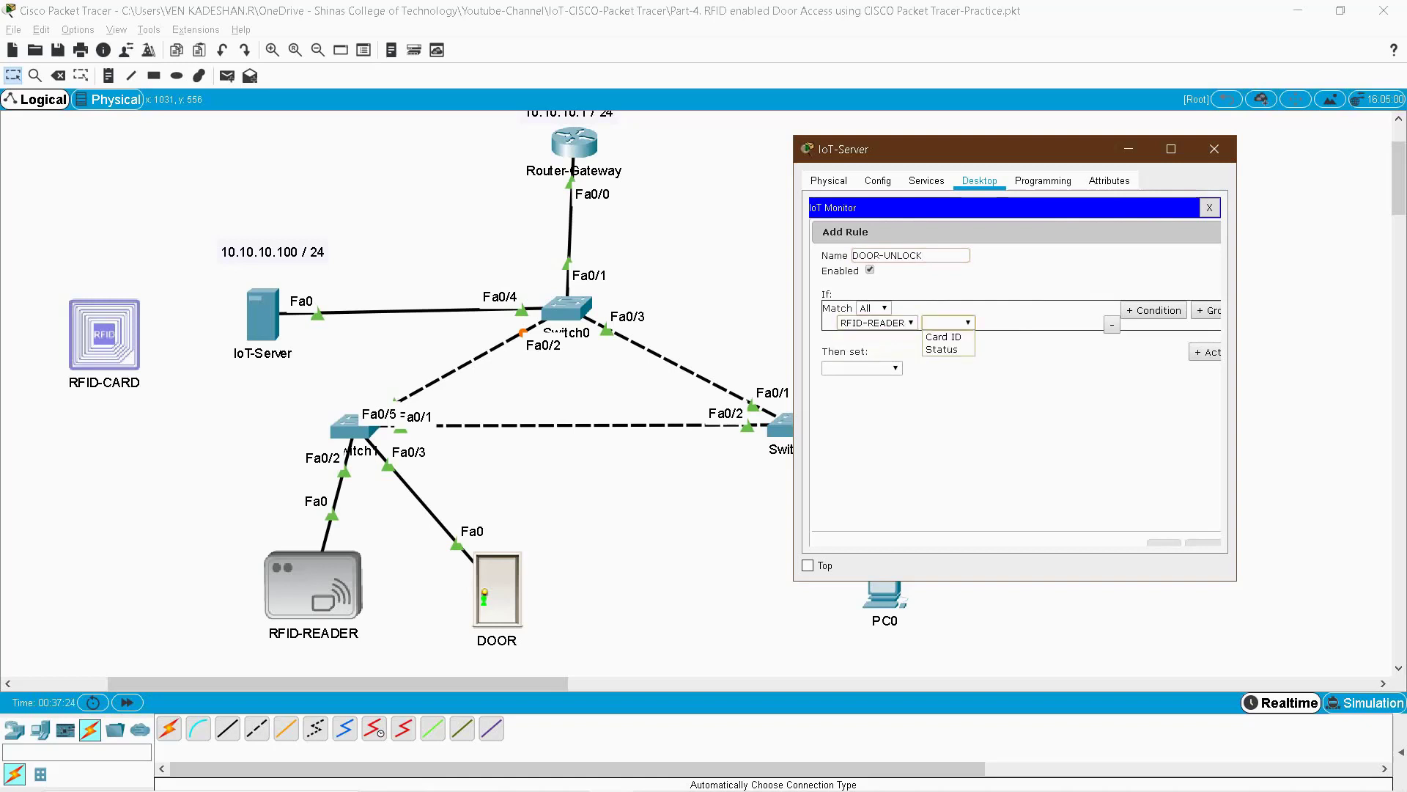
{"action": "left_click", "coordinate": [942, 349]}
- Make the action set DOOR Lock to Unlock and save the rule
{"action": "left_click", "coordinate": [862, 368]}
{"action": "left_click", "coordinate": [854, 393]}
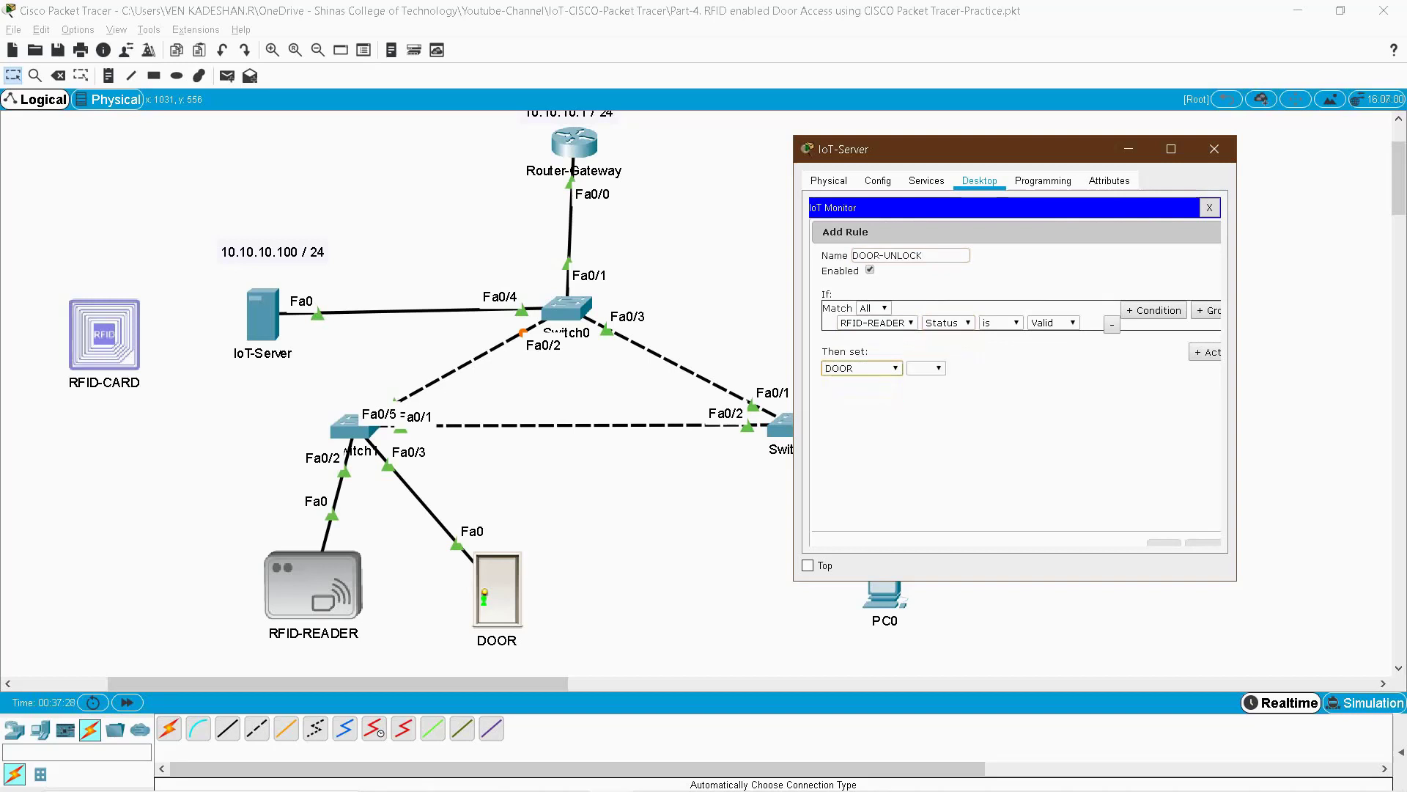
{"action": "left_click", "coordinate": [925, 368]}
{"action": "left_click", "coordinate": [925, 381]}
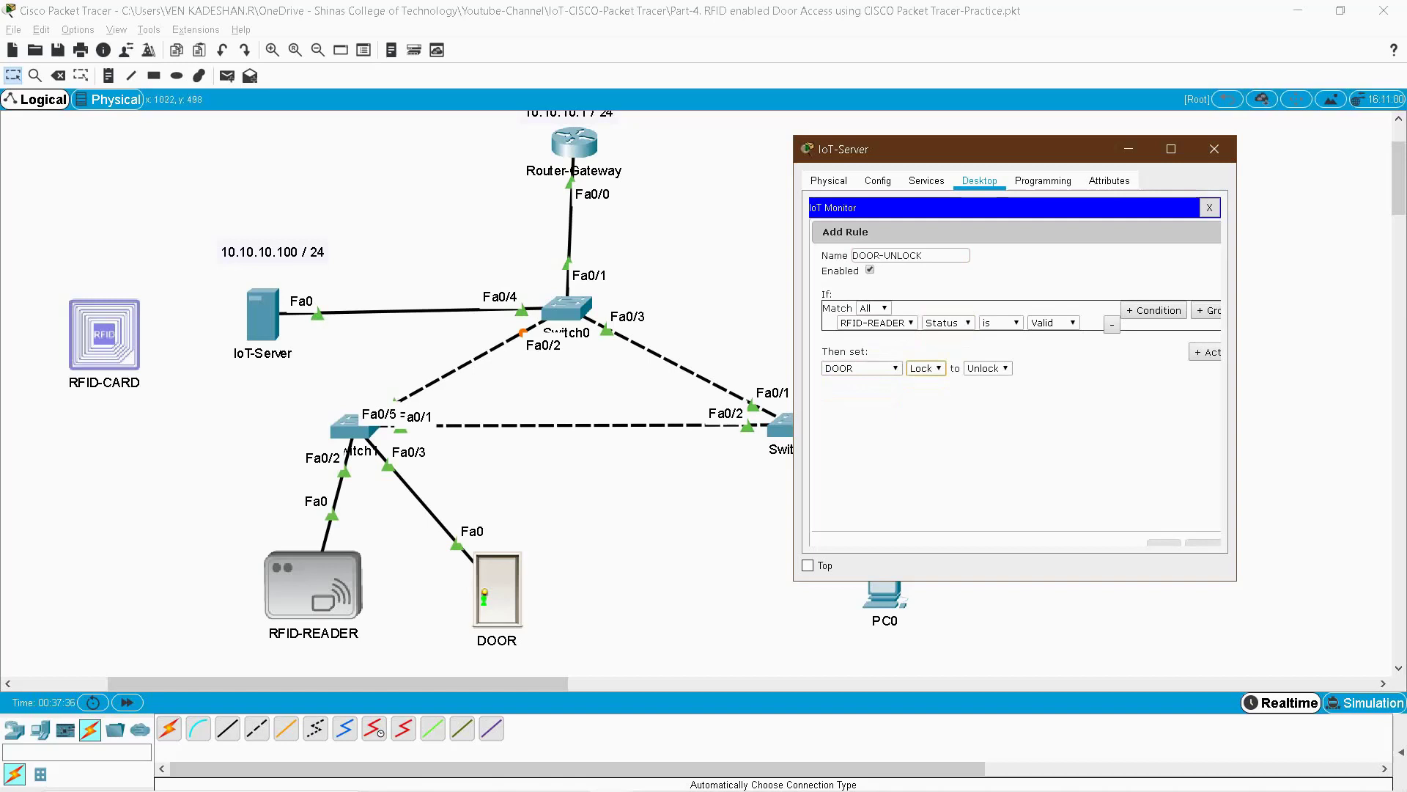
{"action": "left_click", "coordinate": [1164, 543]}
{"action": "left_click", "coordinate": [824, 387]}
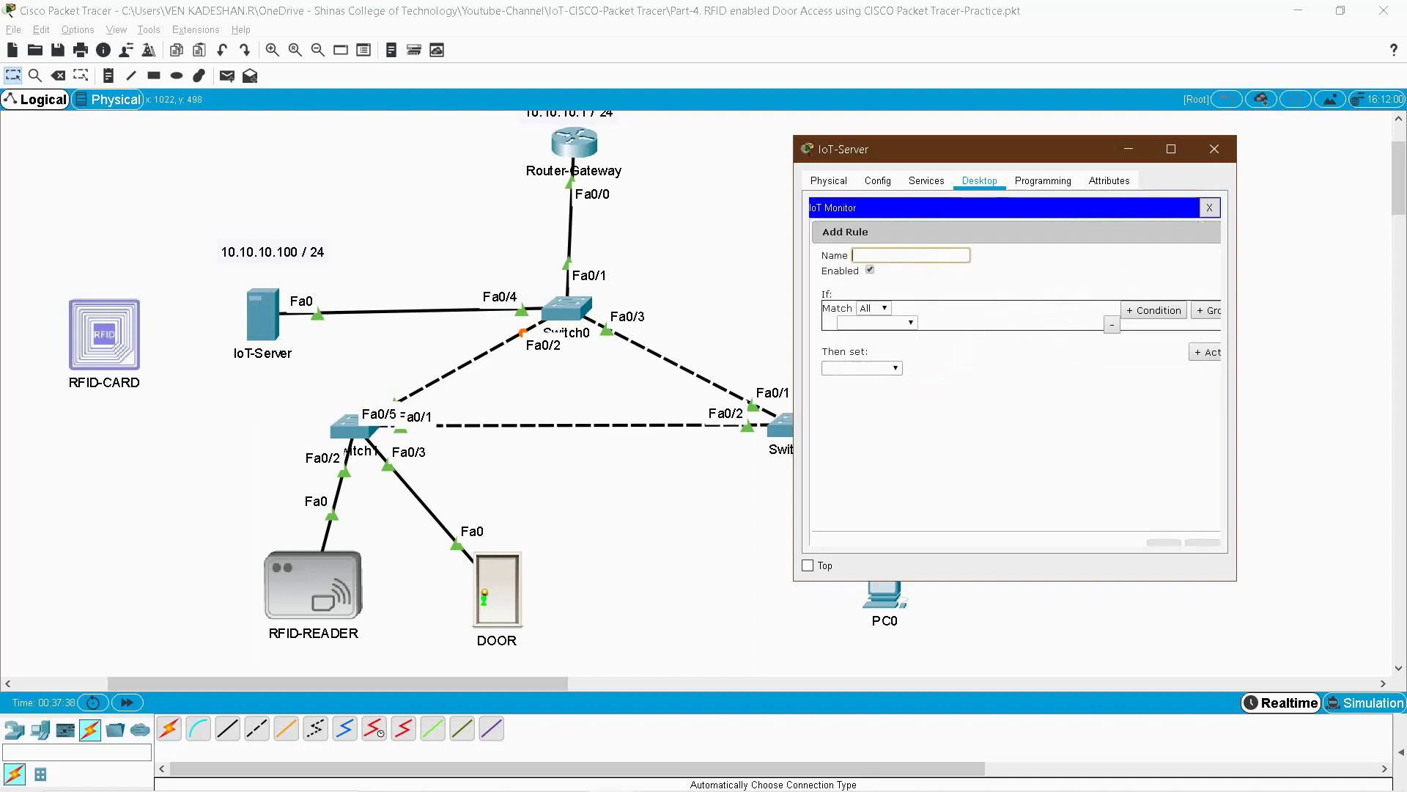
- Name the rule DOOR-LOCK with the condition RFID-READER Status is Invalid
{"action": "type", "text": "DOOR-LOCK"}
{"action": "left_click", "coordinate": [878, 322]}
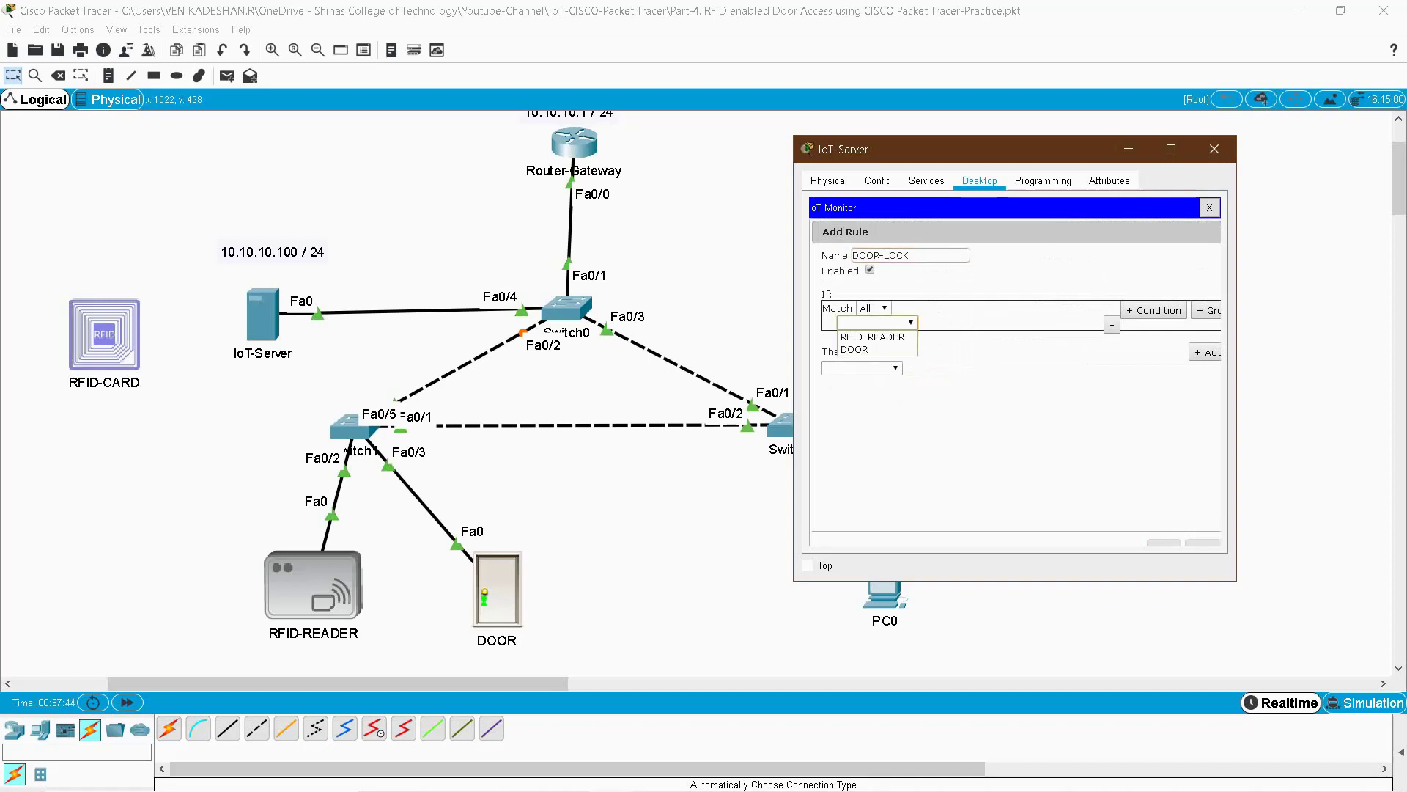
{"action": "left_click", "coordinate": [872, 337]}
{"action": "left_click", "coordinate": [948, 323]}
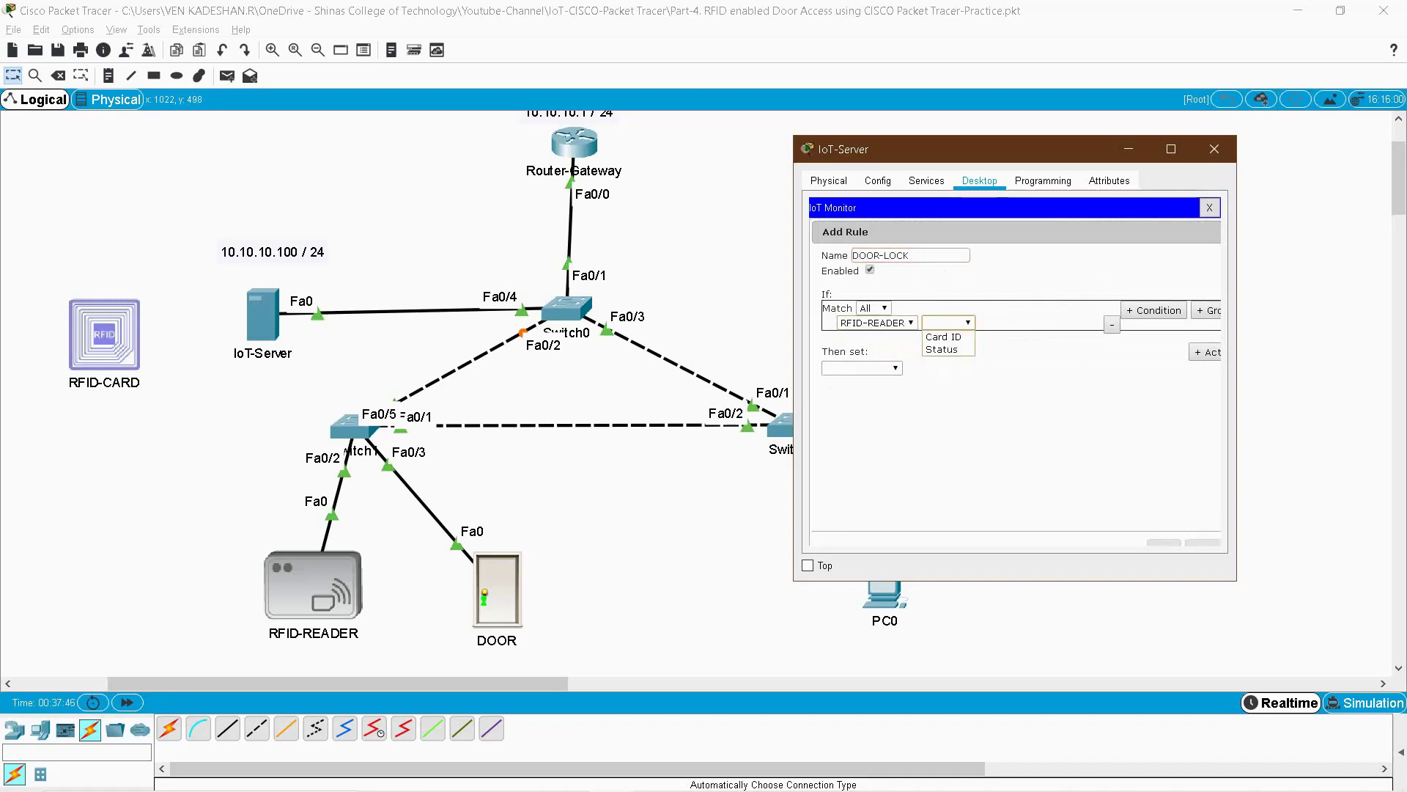
{"action": "left_click", "coordinate": [948, 349]}
{"action": "left_click", "coordinate": [1054, 322]}
{"action": "left_click", "coordinate": [1053, 349]}
- Make the action set DOOR Lock to Lock and save the DOOR-LOCK rule
{"action": "left_click", "coordinate": [861, 368]}
{"action": "left_click", "coordinate": [850, 395]}
{"action": "left_click", "coordinate": [926, 368]}
{"action": "left_click", "coordinate": [924, 381]}
{"action": "left_click", "coordinate": [988, 368]}
{"action": "left_click", "coordinate": [986, 395]}
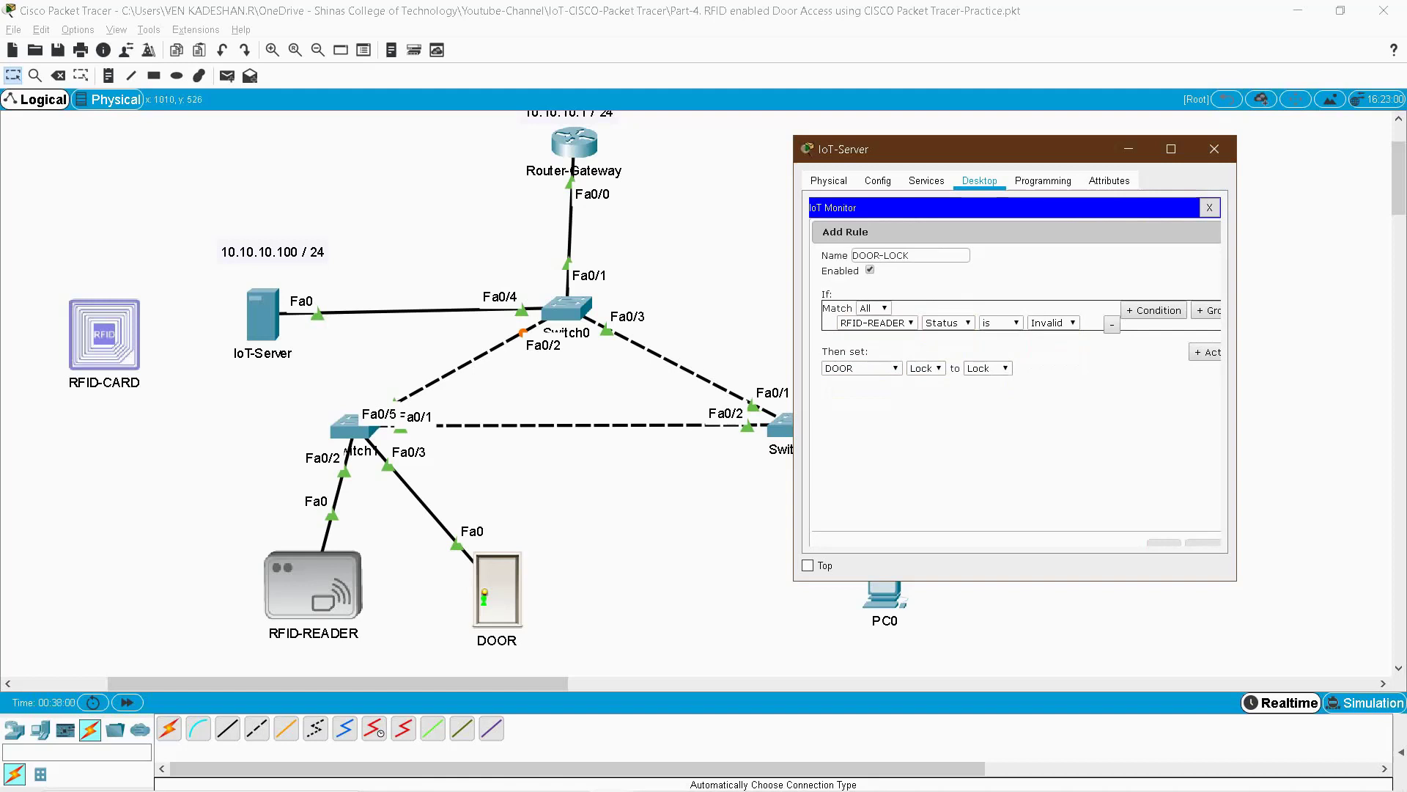
{"action": "left_click", "coordinate": [1164, 542]}
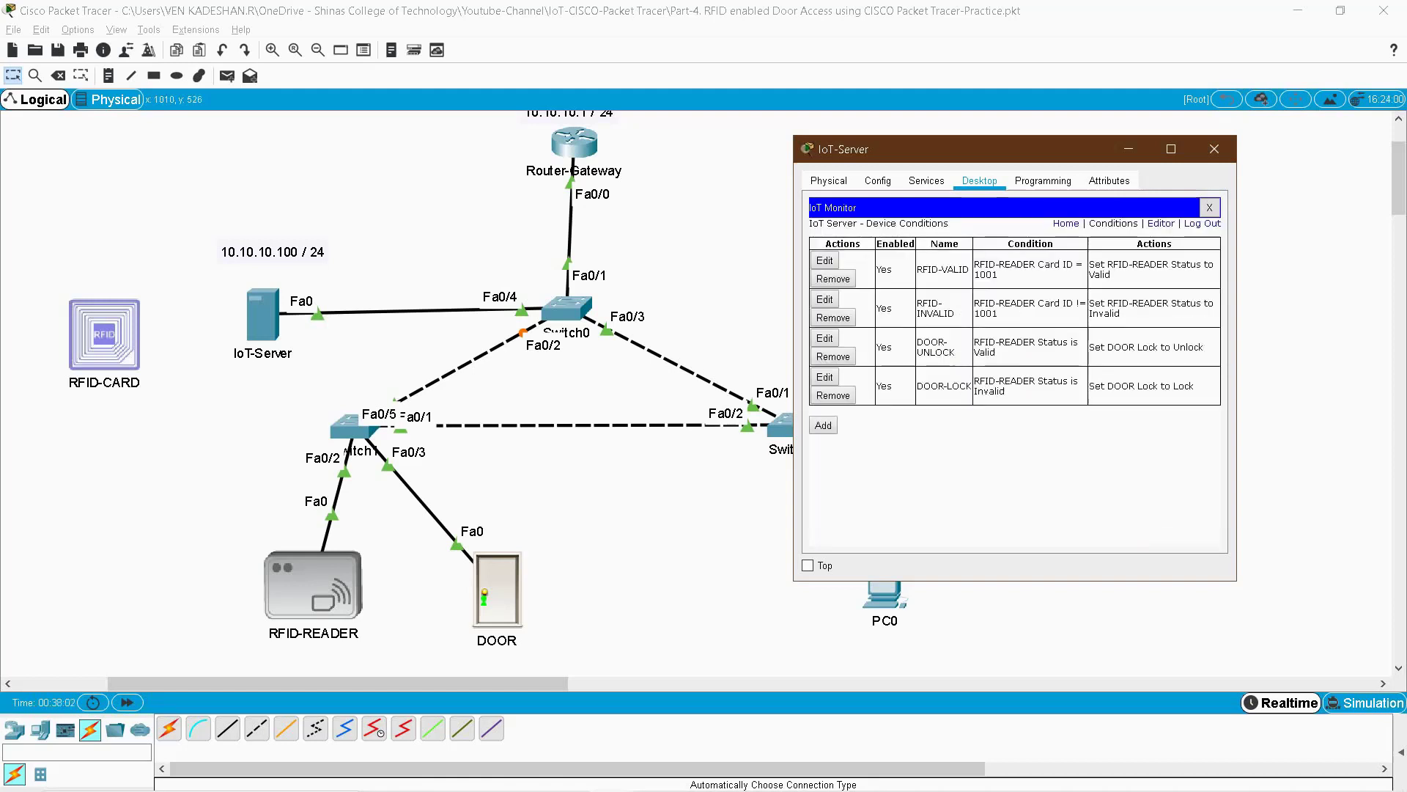
- Widen the IoT-Server window, highlight each rule's condition and action, then close it
{"action": "left_click_drag", "start_coordinate": [1243, 469], "coordinate": [1315, 469]}
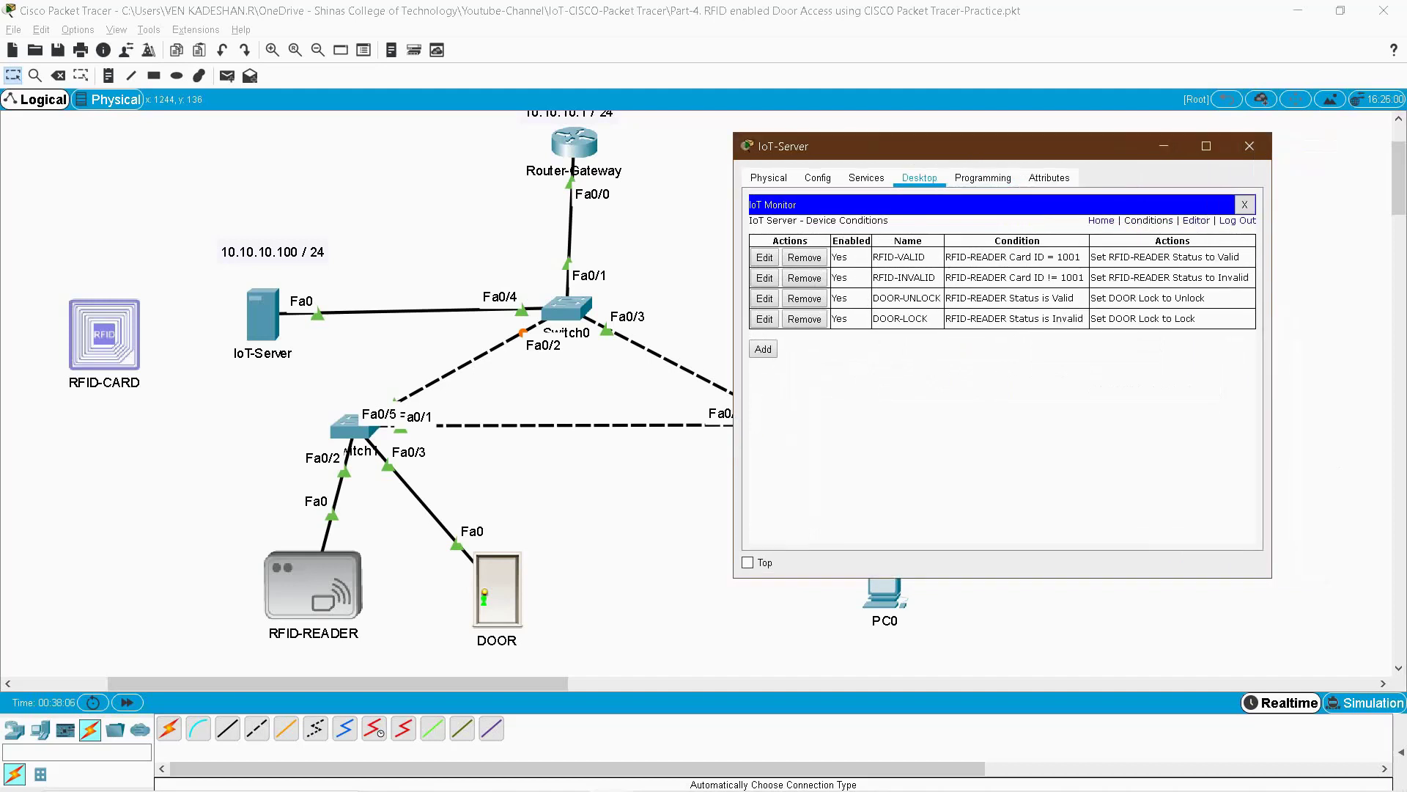
{"action": "left_click_drag", "start_coordinate": [1015, 258], "coordinate": [1239, 257]}
{"action": "left_click_drag", "start_coordinate": [1006, 277], "coordinate": [1079, 278]}
{"action": "left_click_drag", "start_coordinate": [1151, 277], "coordinate": [1249, 277]}
{"action": "left_click_drag", "start_coordinate": [976, 298], "coordinate": [1205, 298]}
{"action": "left_click_drag", "start_coordinate": [994, 318], "coordinate": [1168, 318]}
{"action": "left_click", "coordinate": [1249, 146]}
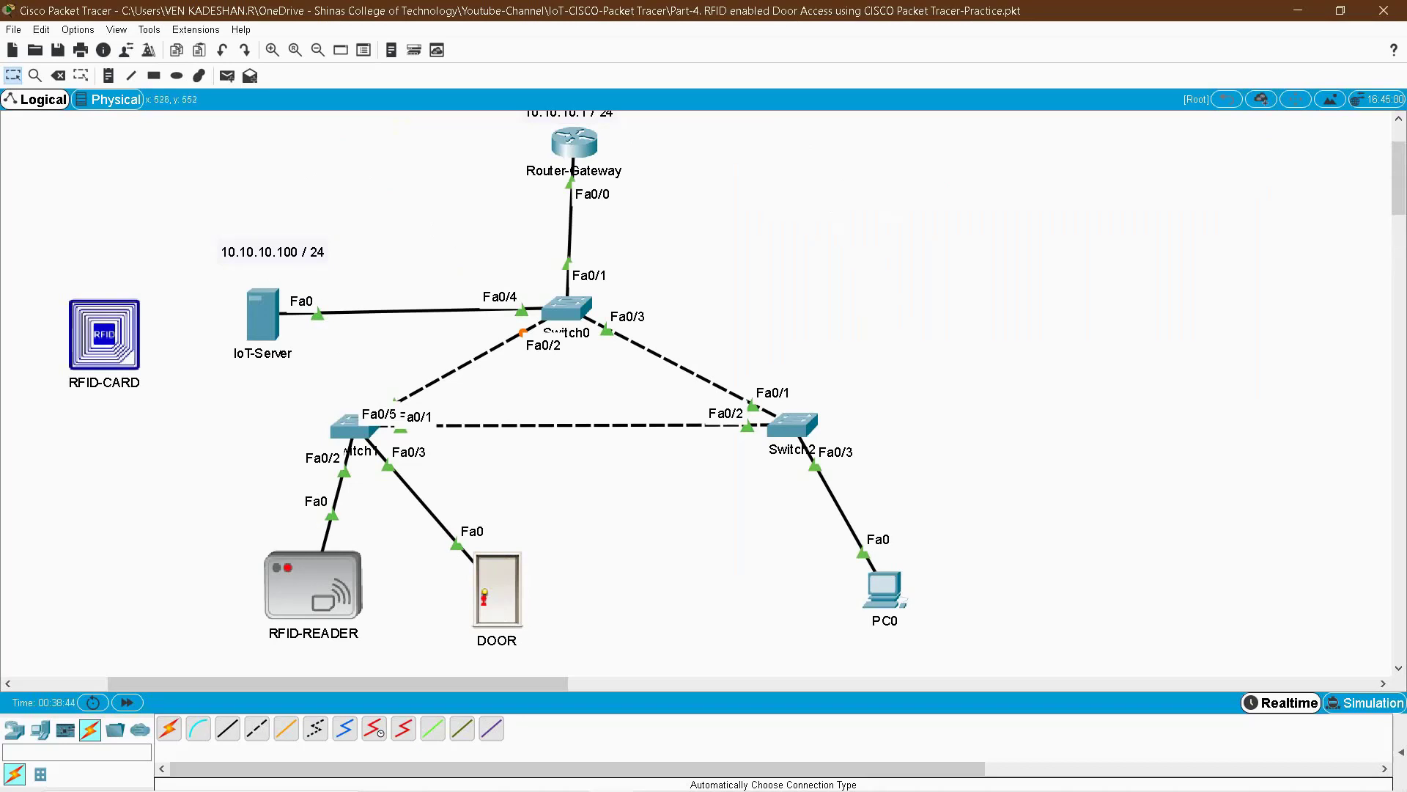
- Open the IoT Monitor on the IoT-Server's Desktop
{"action": "left_click_drag", "start_coordinate": [195, 537], "coordinate": [557, 660]}
{"action": "mouse_move", "coordinate": [311, 583]}
{"action": "left_click", "coordinate": [263, 316]}
{"action": "left_click_drag", "start_coordinate": [825, 173], "coordinate": [1027, 157]}
{"action": "scroll", "coordinate": [1011, 337], "scroll_direction": "down", "scroll_amount": 5}
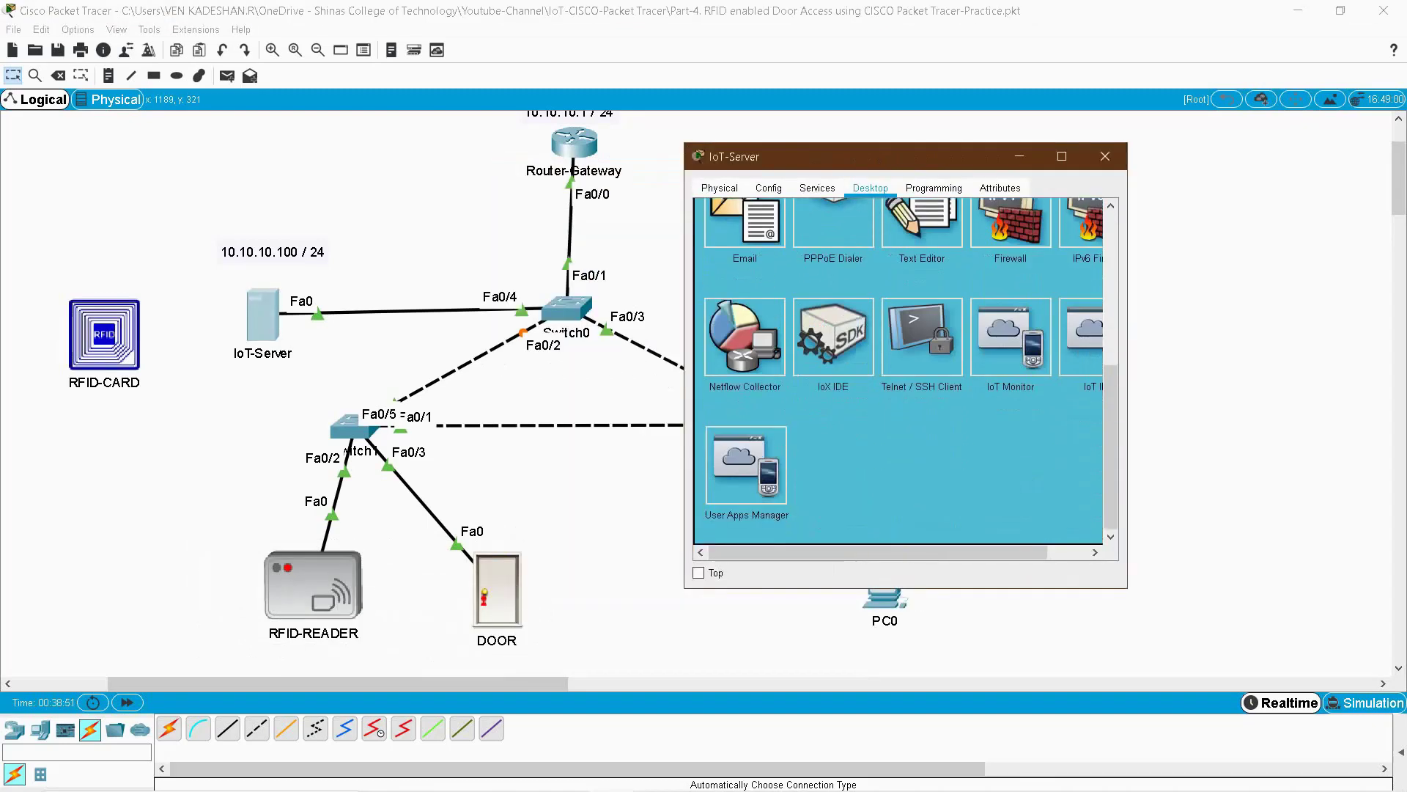
{"action": "left_click", "coordinate": [1011, 338]}
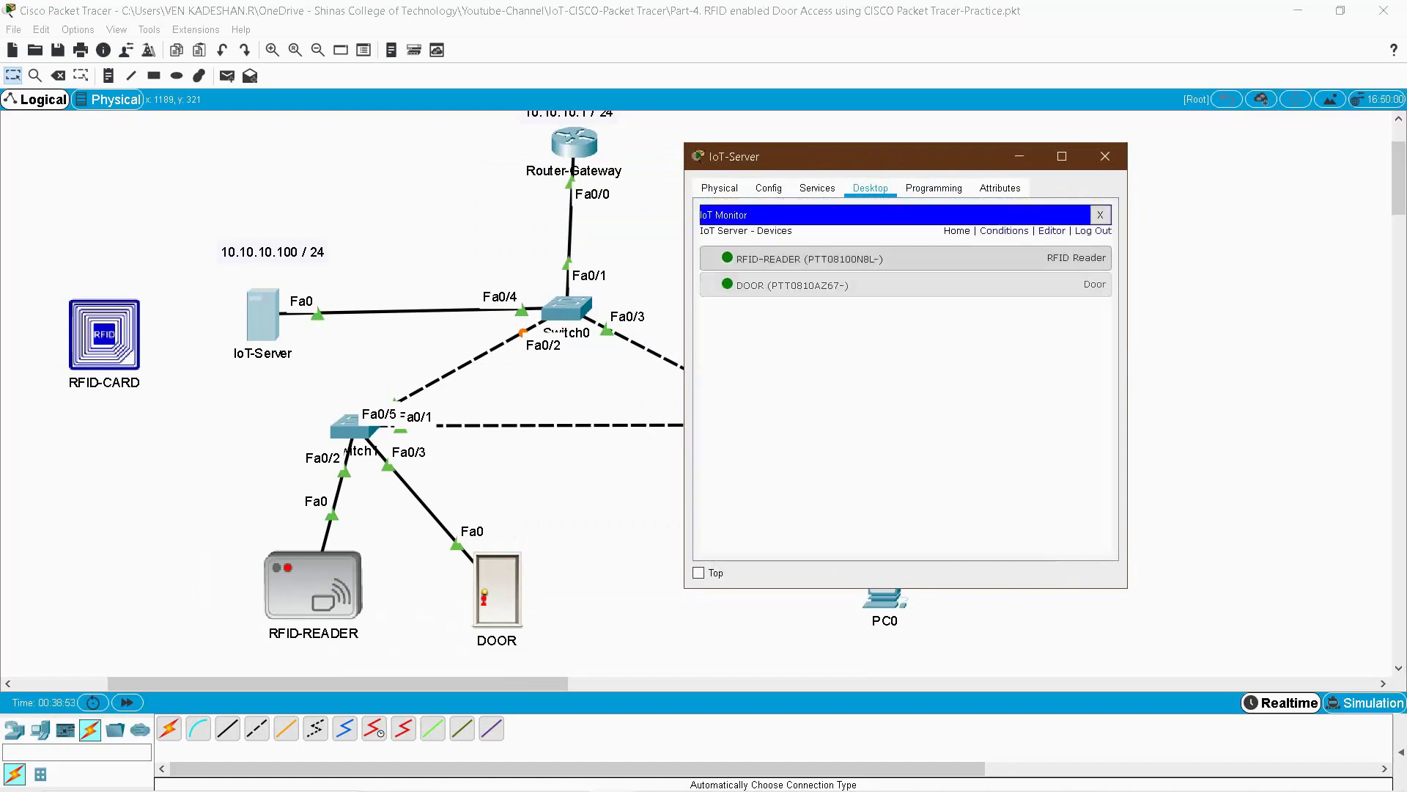
- Expand RFID-READER and DOOR details, then place the RFID-CARD onto the RFID-READER
{"action": "left_click", "coordinate": [865, 259]}
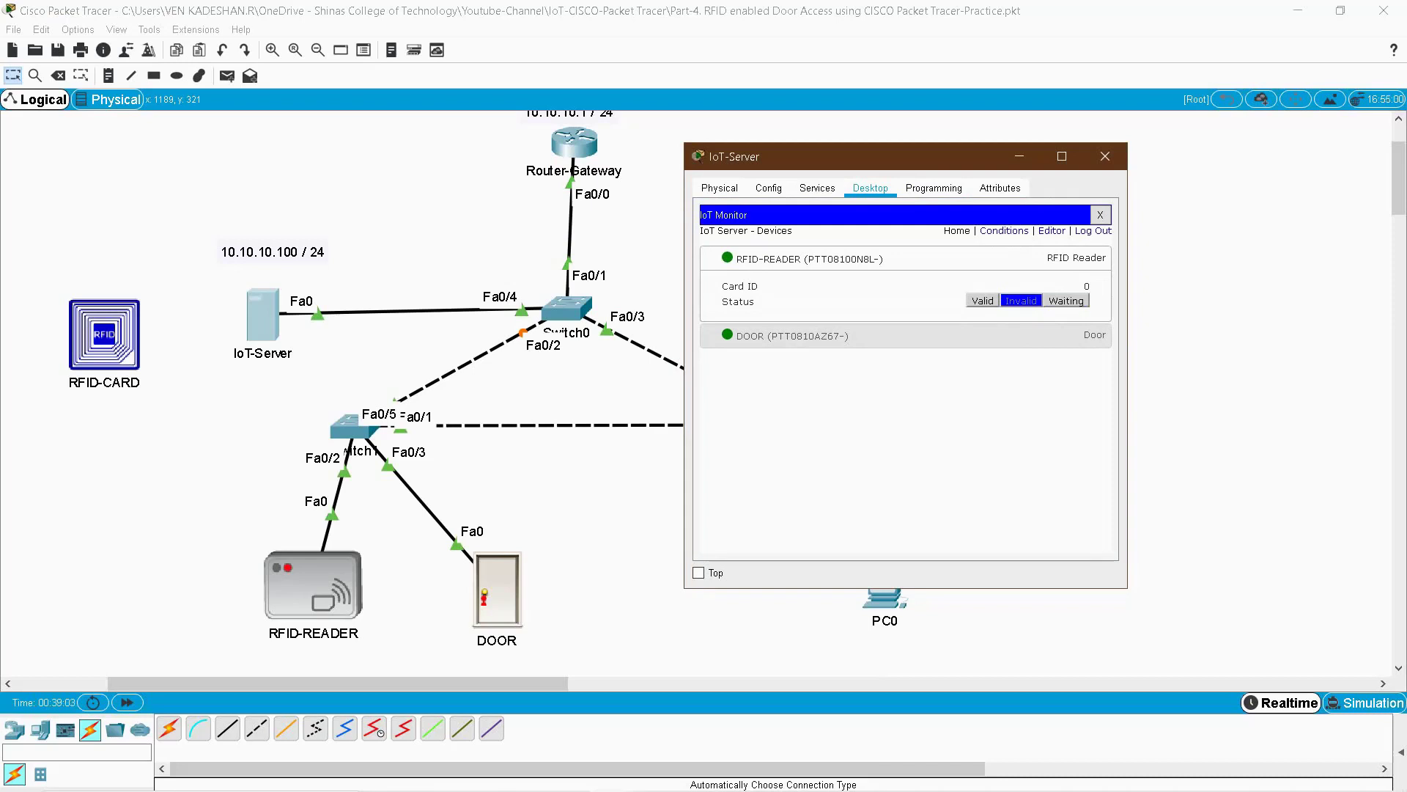
{"action": "left_click", "coordinate": [792, 336]}
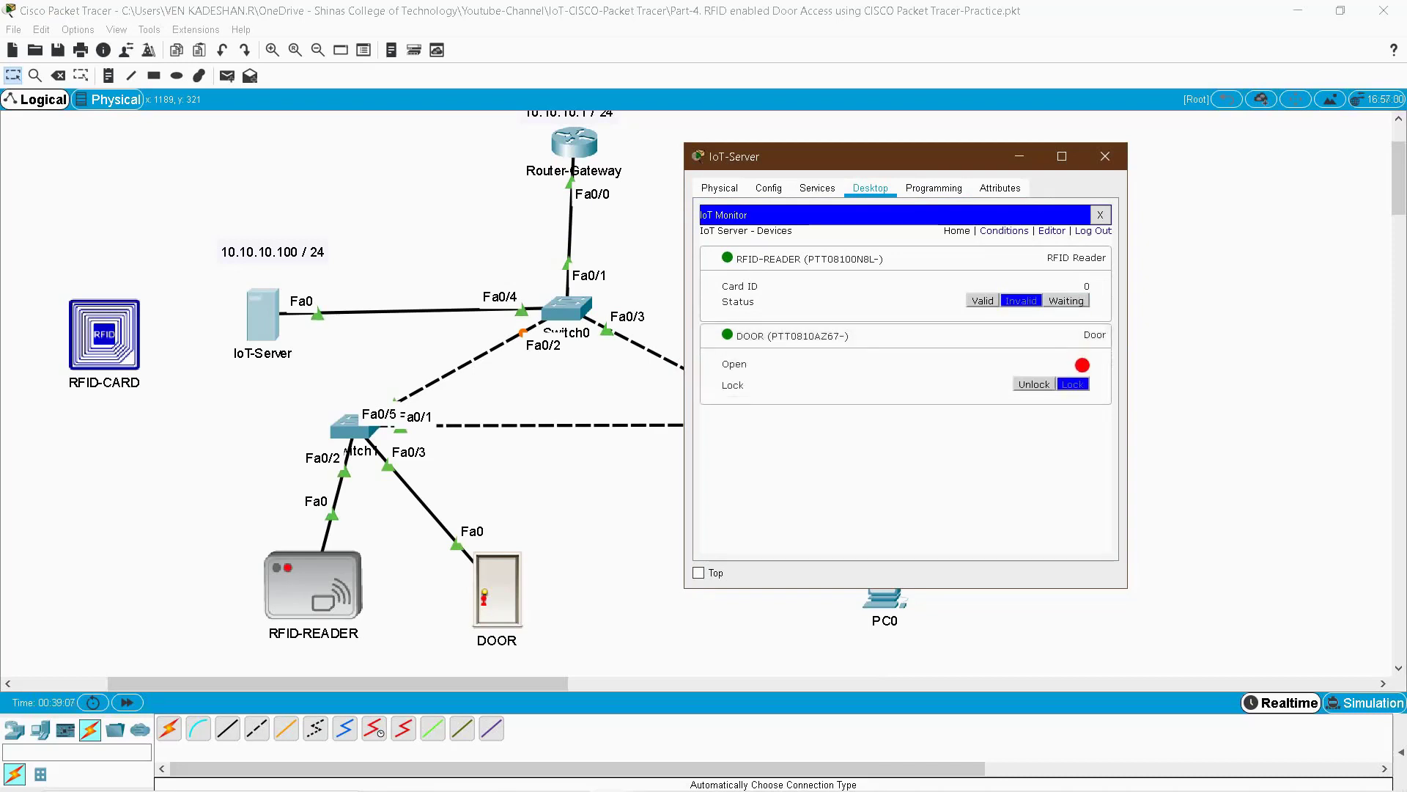
{"action": "left_click_drag", "start_coordinate": [939, 165], "coordinate": [1174, 147]}
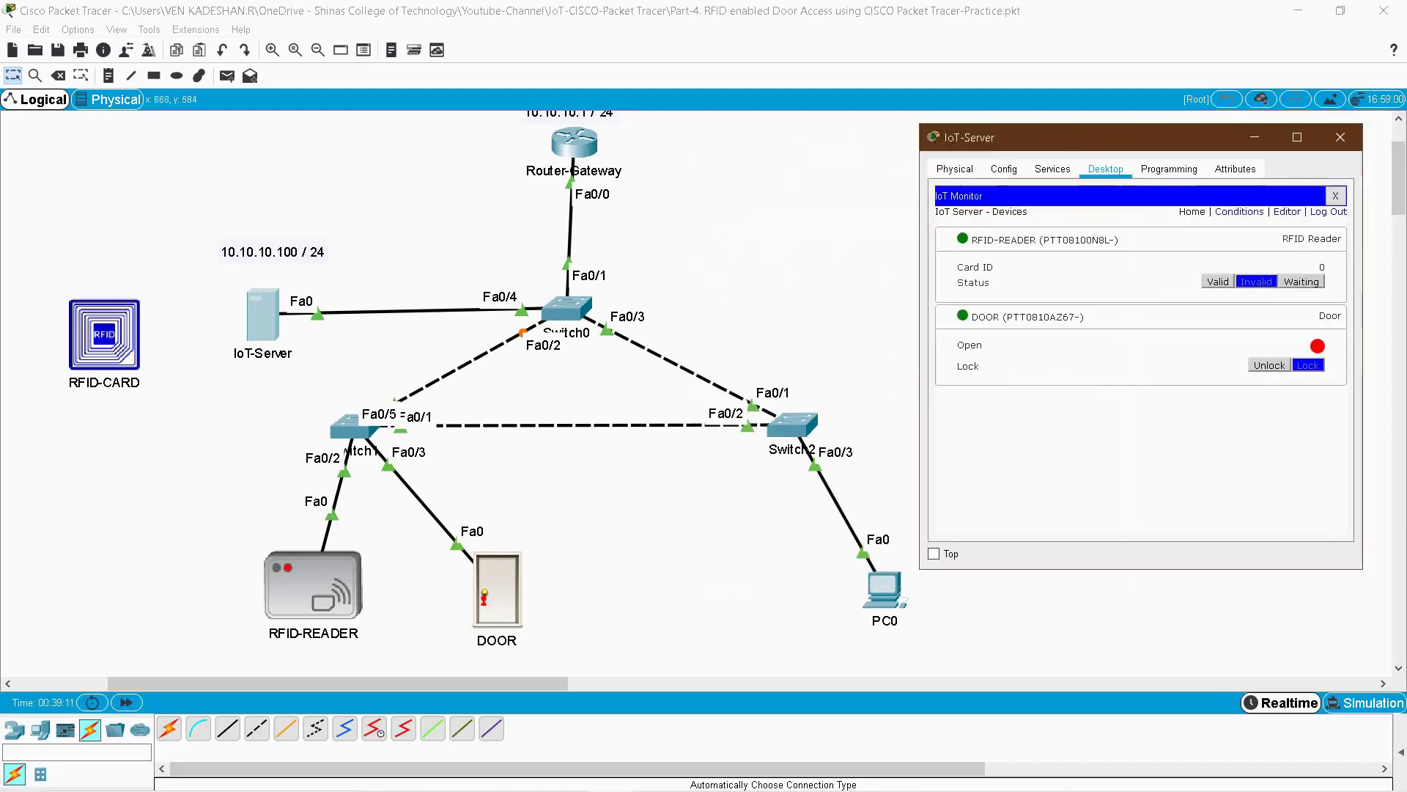
{"action": "left_click_drag", "start_coordinate": [104, 334], "coordinate": [323, 627]}
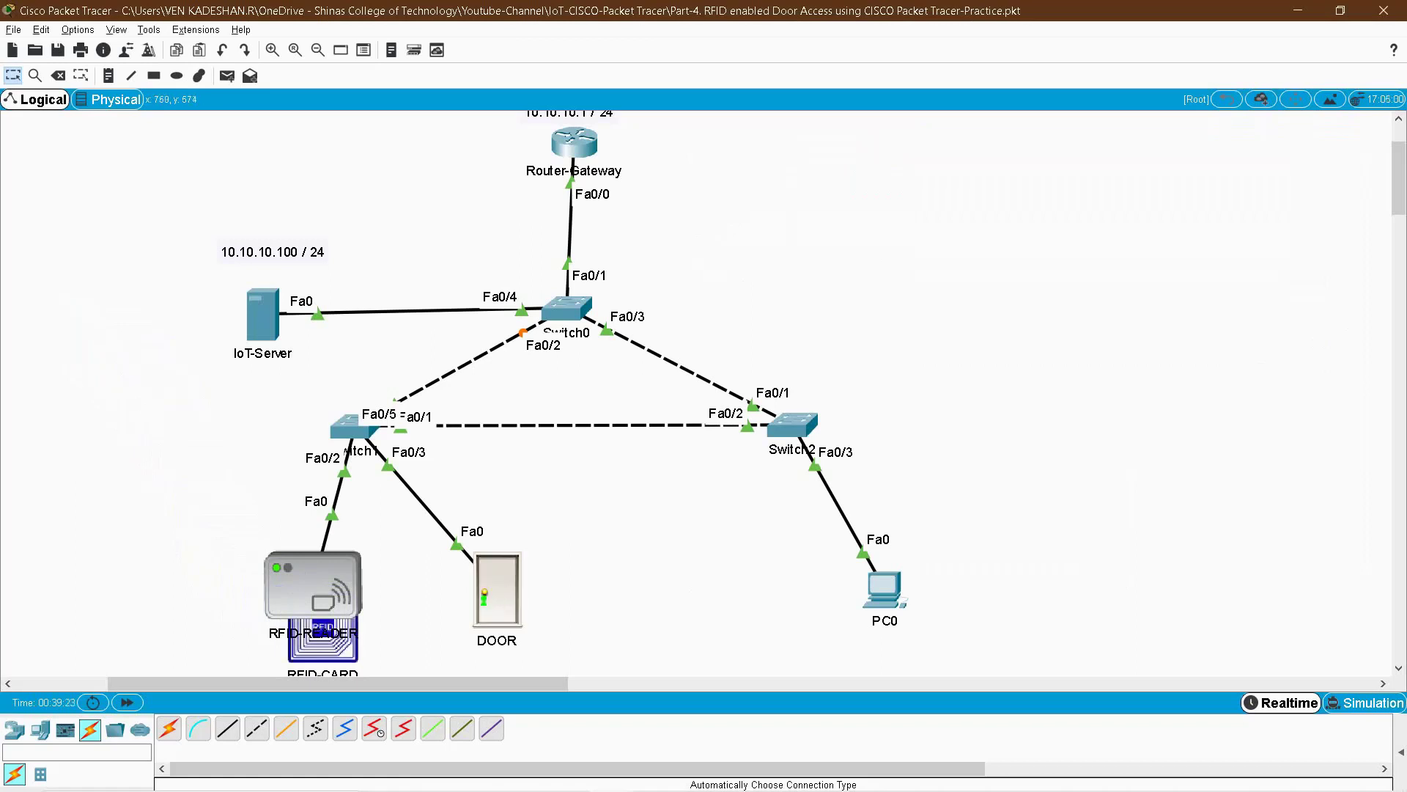
- Check Card ID 1001, Valid and Unlock in the monitor, close it, and move the card left
{"action": "key", "text": "alt+Tab"}
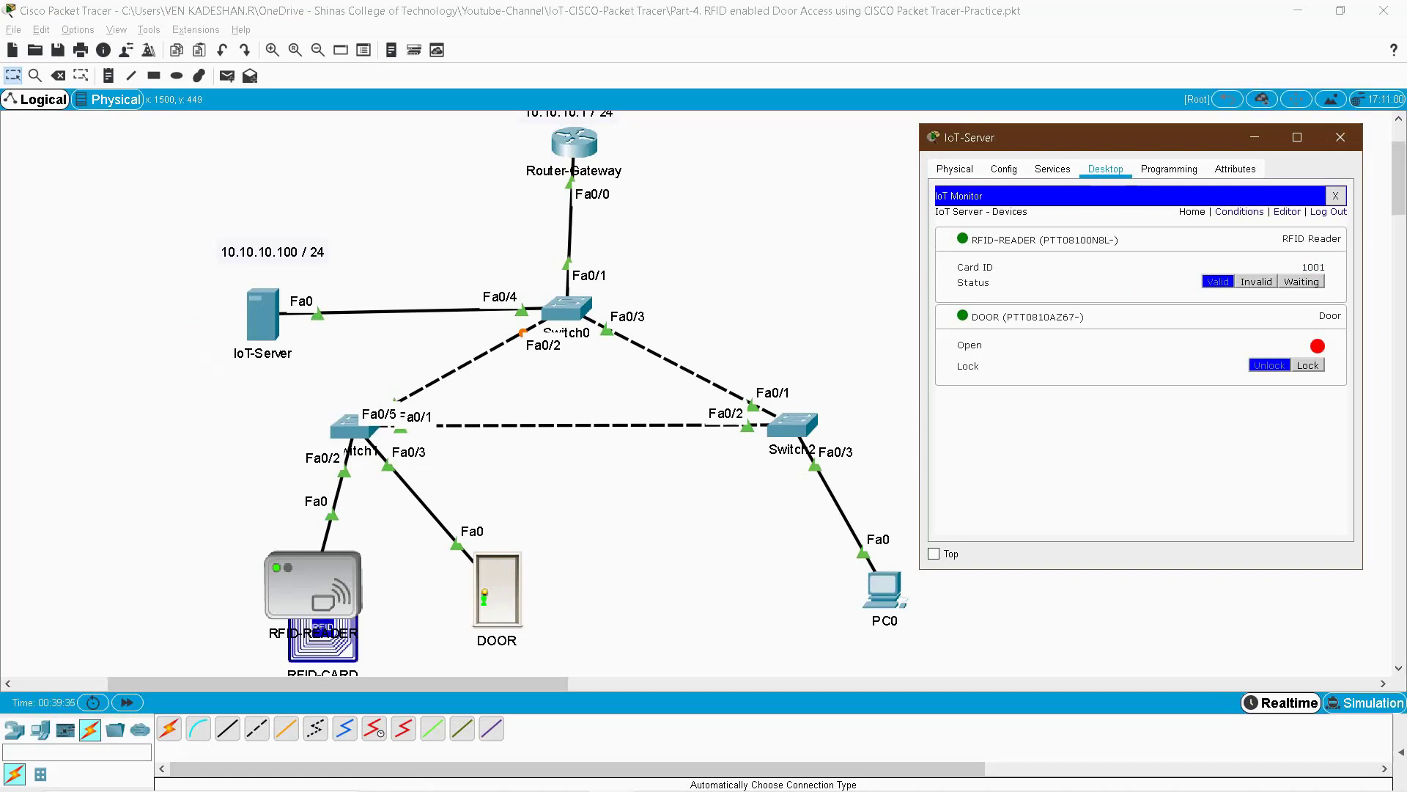
{"action": "left_click", "coordinate": [1341, 137]}
{"action": "left_click_drag", "start_coordinate": [323, 643], "coordinate": [88, 286]}
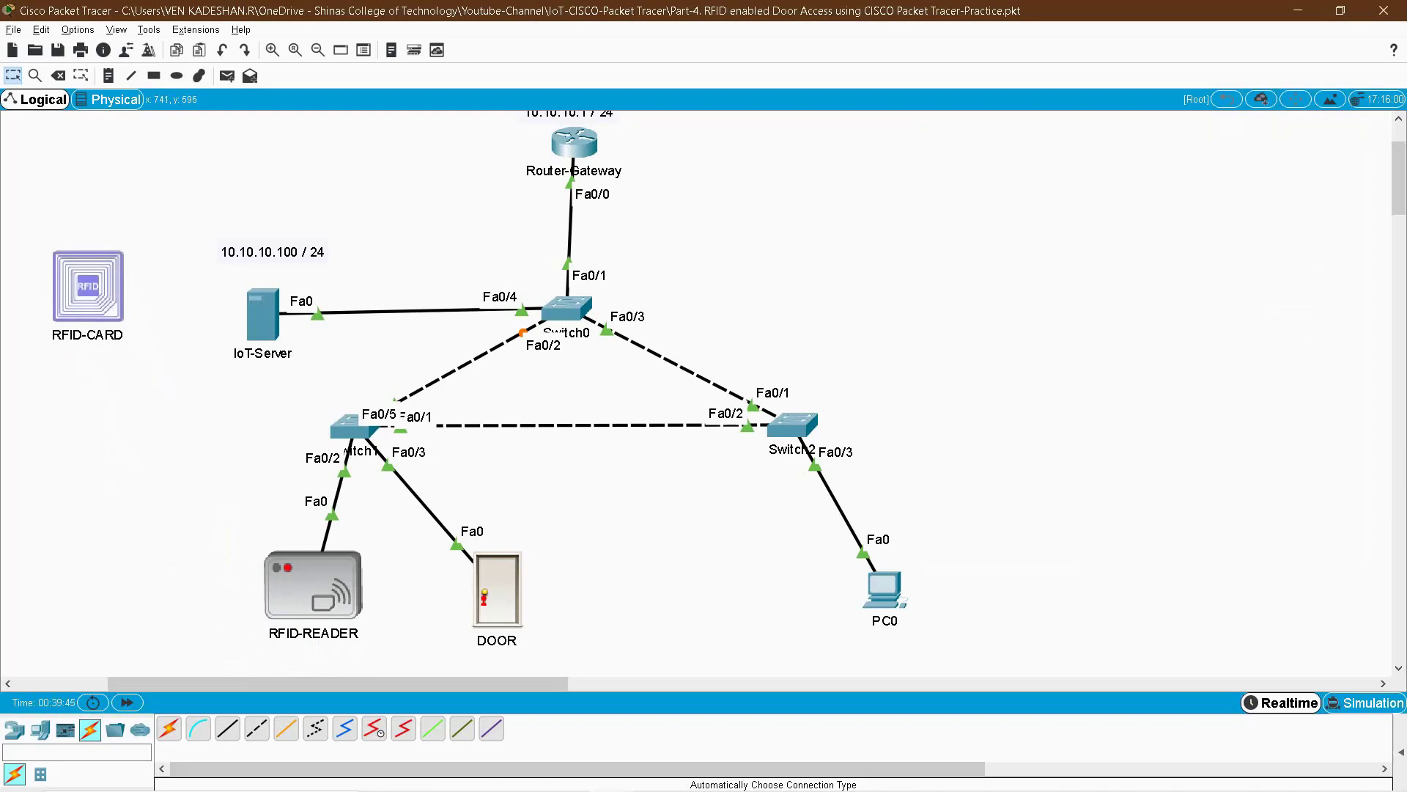
{"action": "mouse_move", "coordinate": [487, 609]}
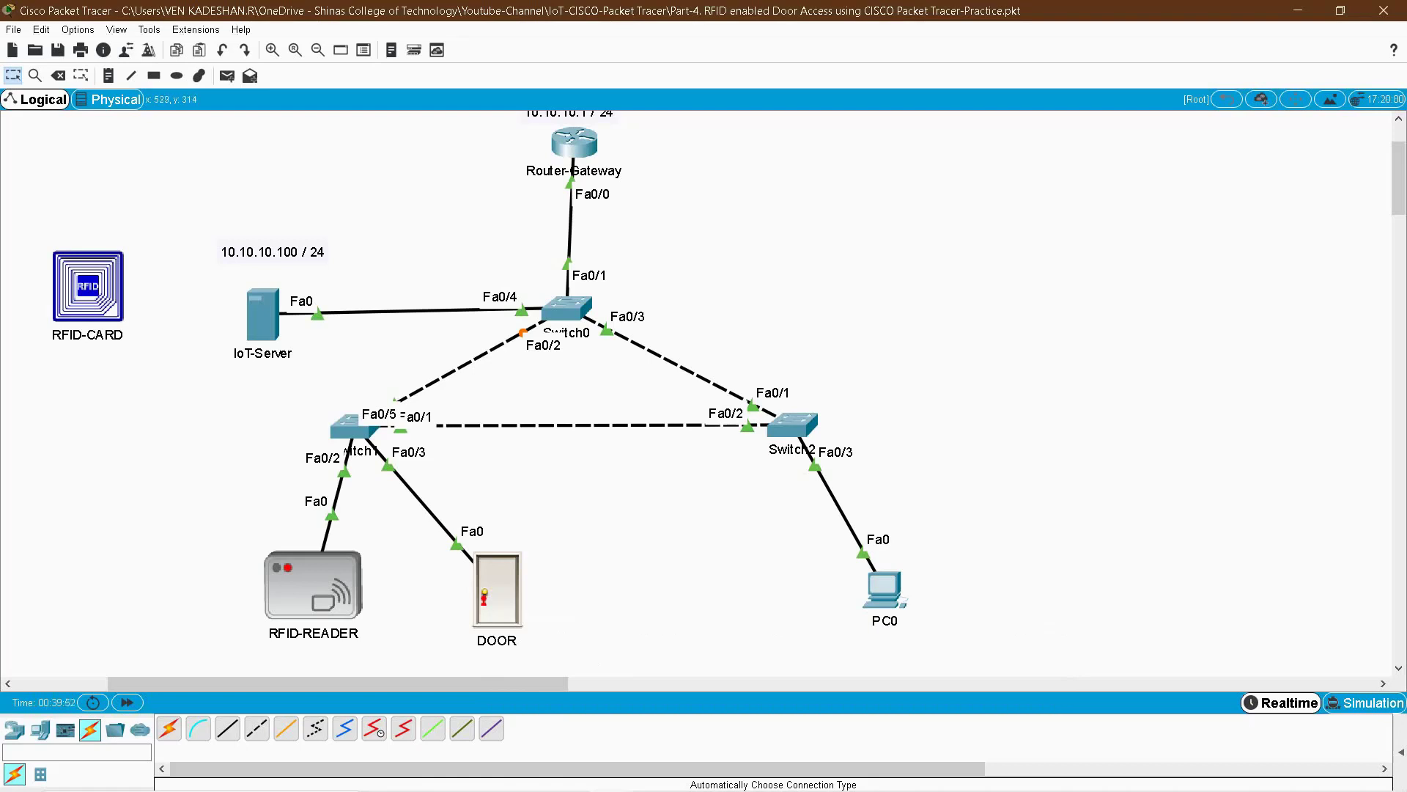
{"action": "left_click", "coordinate": [263, 315]}
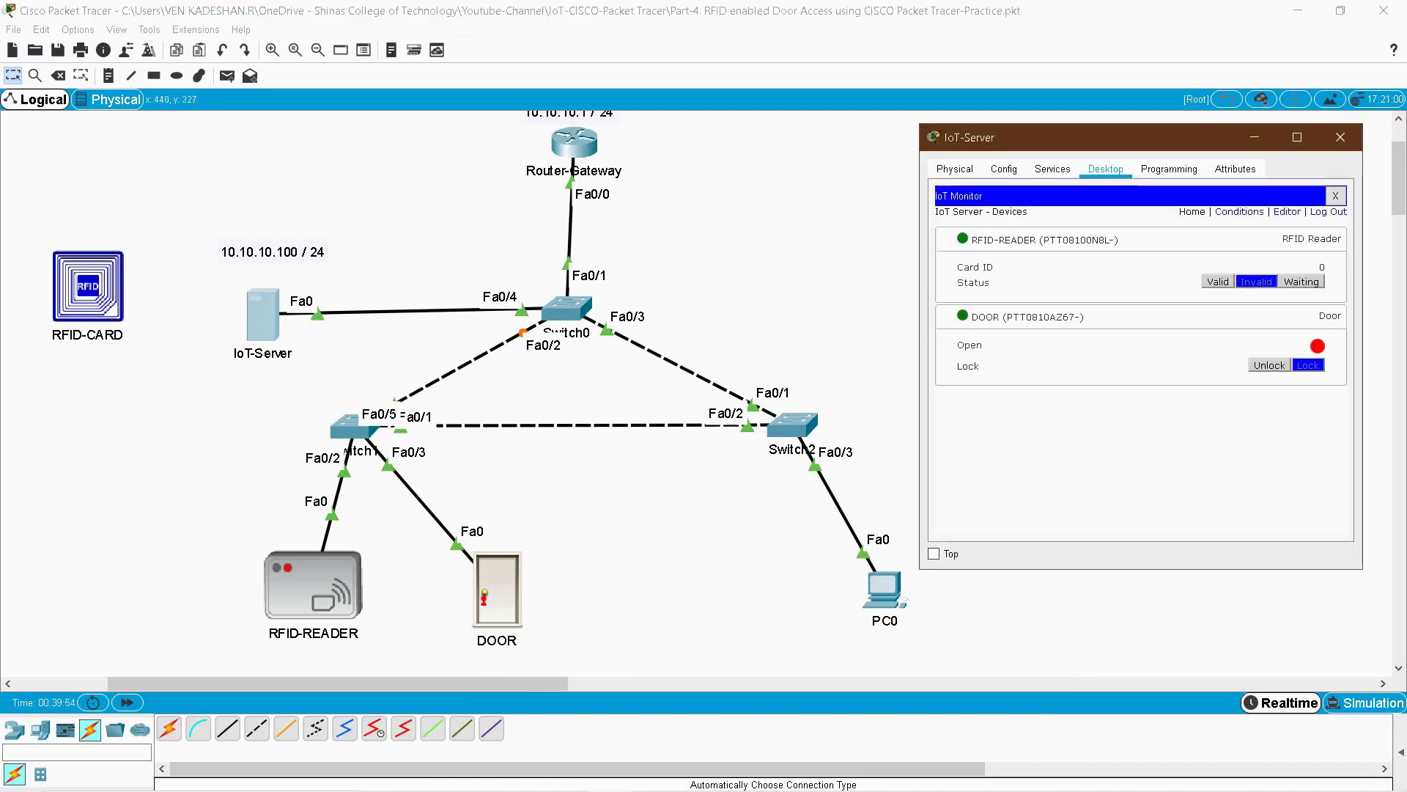
{"action": "mouse_move", "coordinate": [87, 286]}
{"action": "left_mouse_down"}
{"action": "mouse_move", "coordinate": [210, 506]}
{"action": "mouse_move", "coordinate": [303, 579]}
{"action": "mouse_move", "coordinate": [333, 630]}
{"action": "mouse_move", "coordinate": [308, 586]}
{"action": "mouse_move", "coordinate": [129, 415]}
{"action": "mouse_move", "coordinate": [93, 336]}
{"action": "mouse_move", "coordinate": [174, 447]}
{"action": "mouse_move", "coordinate": [314, 582]}
{"action": "mouse_move", "coordinate": [36, 282]}
{"action": "mouse_move", "coordinate": [235, 473]}
{"action": "mouse_move", "coordinate": [95, 302]}
{"action": "left_mouse_up"}
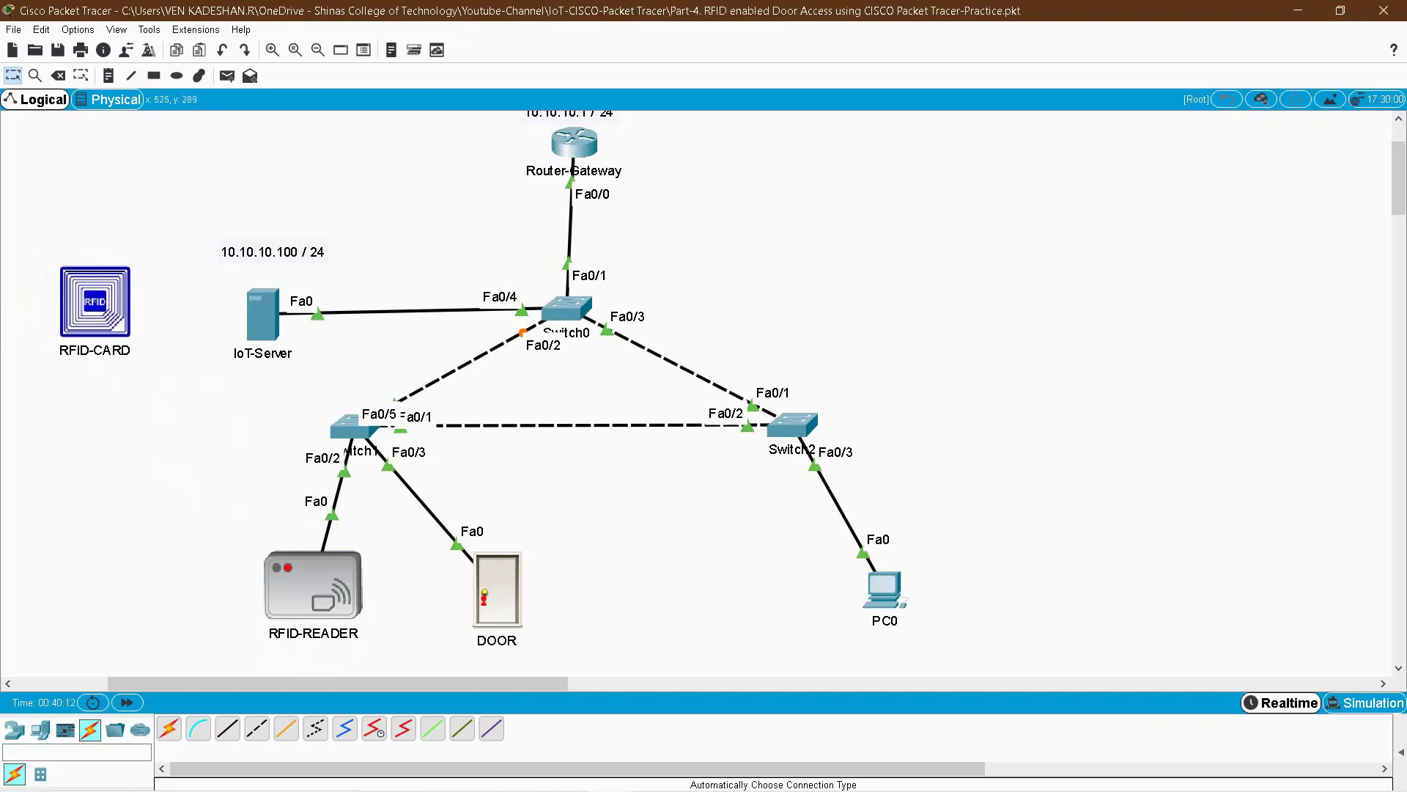
{"action": "key", "text": "alt+Tab"}
{"action": "left_click", "coordinate": [1341, 137]}
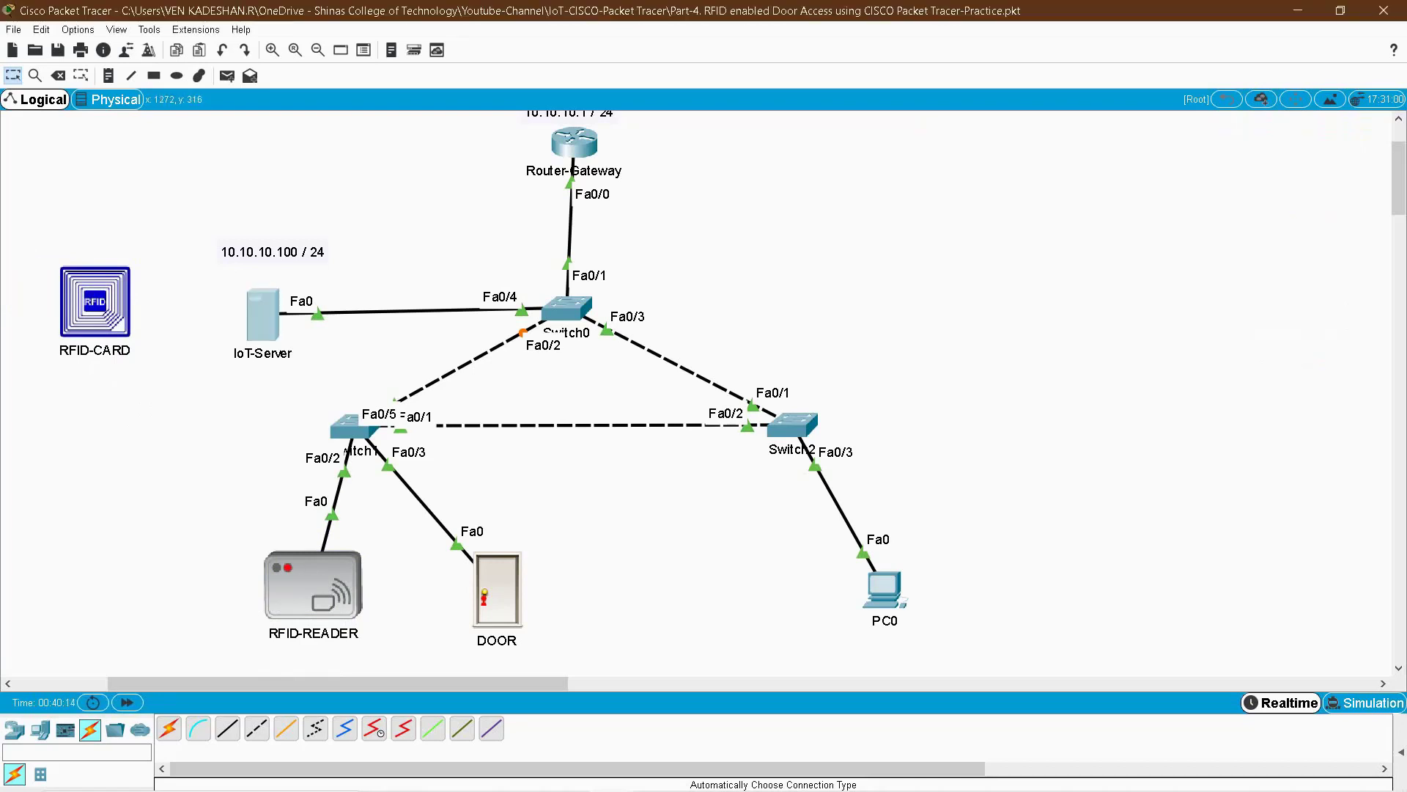